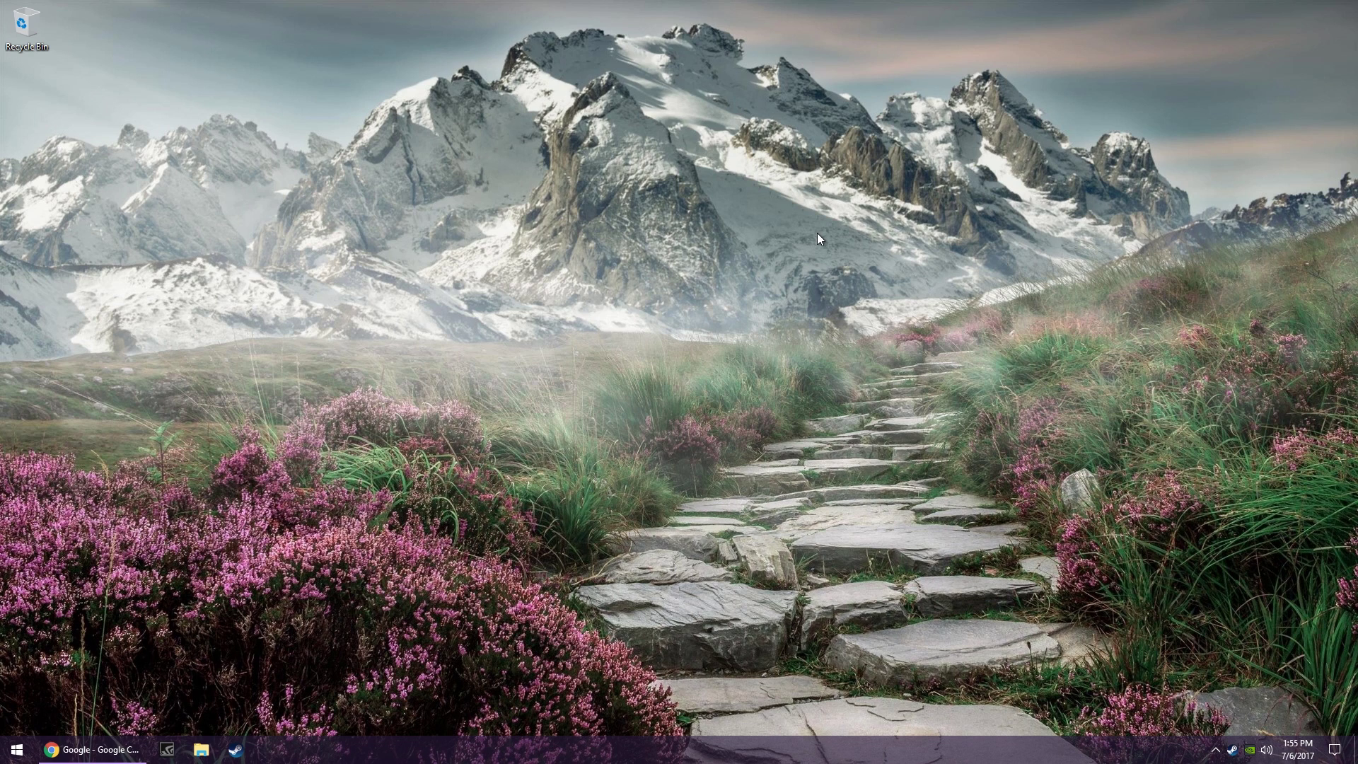
Step: Search Google for 'msi afterburner' in Chrome
click(92, 750)
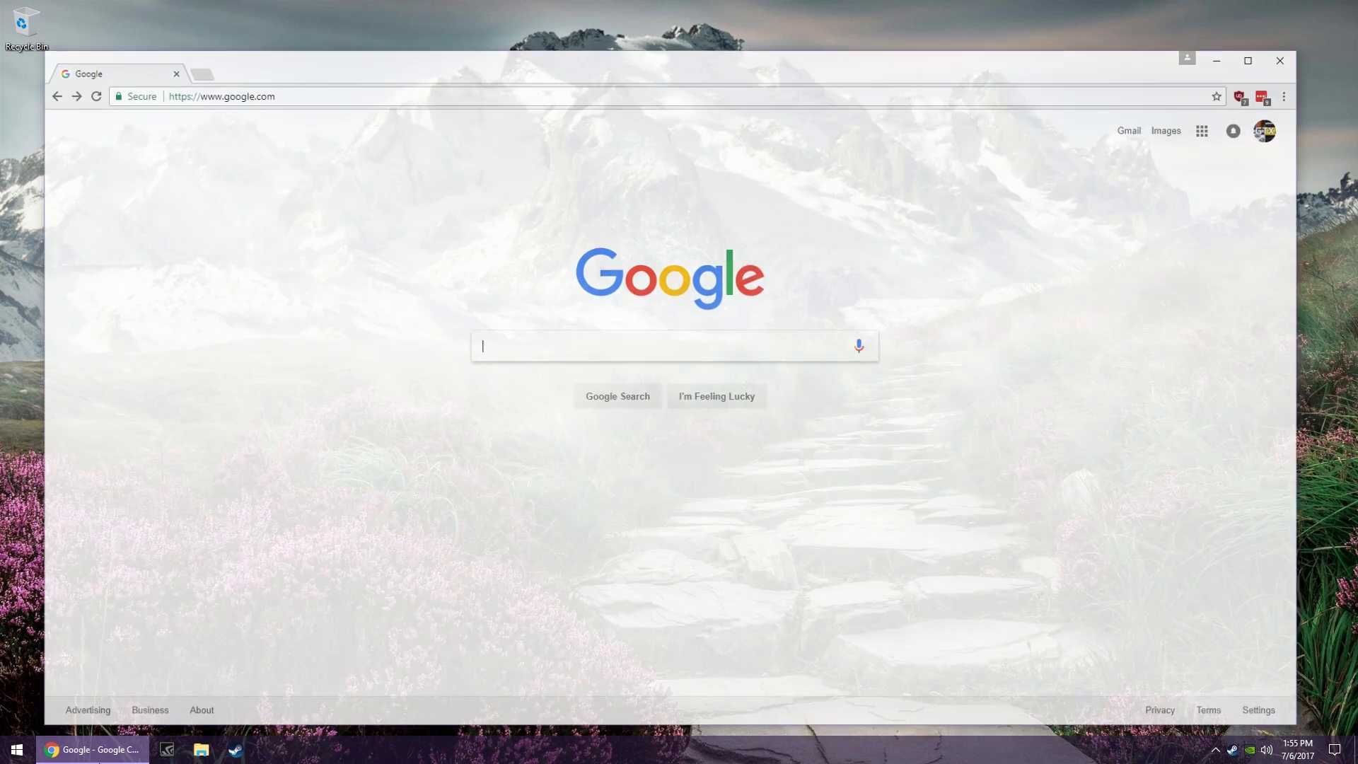
text(msi afterburner)
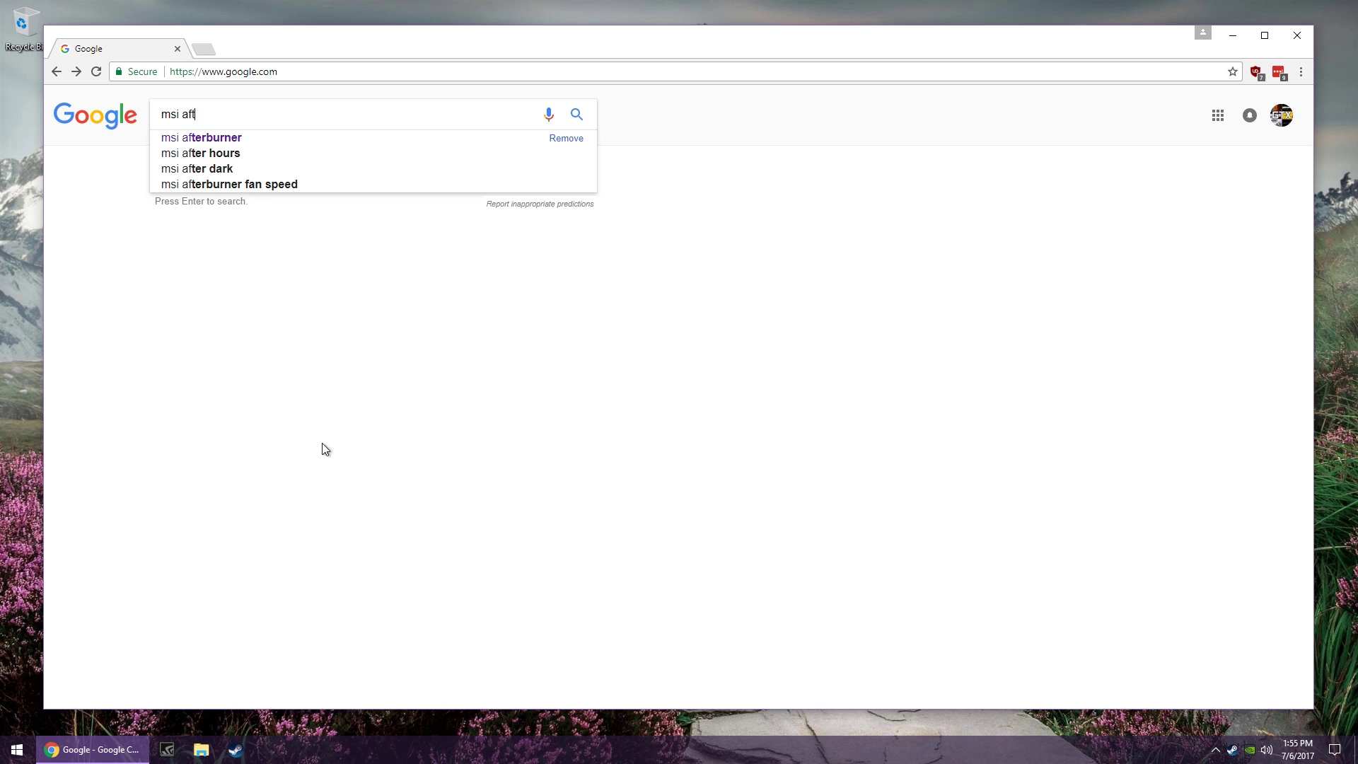
key(Return)
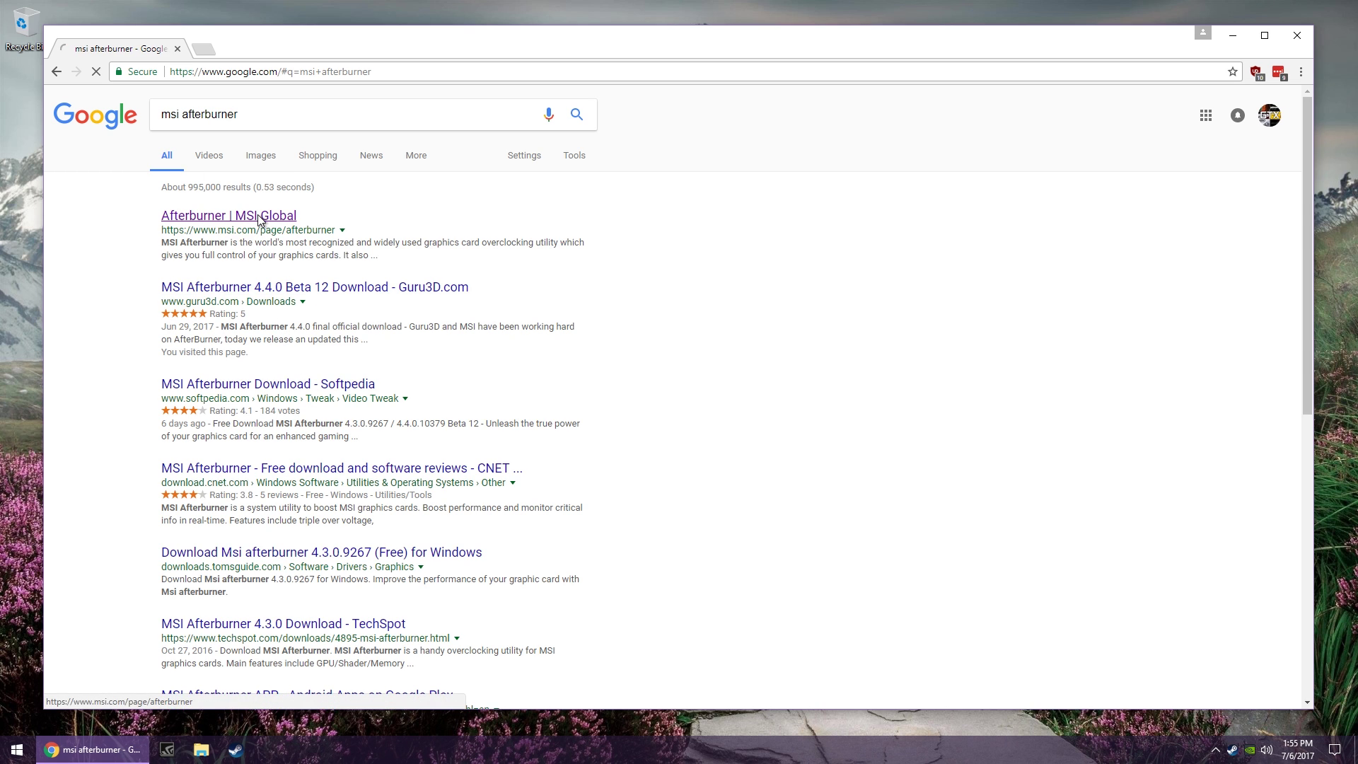
Step: On msi.com's Afterburner page, download the Afterburner Beta (Afterburner_4.4.0.zip) from Downloads
click(257, 215)
scroll(262, 283, down, 1)
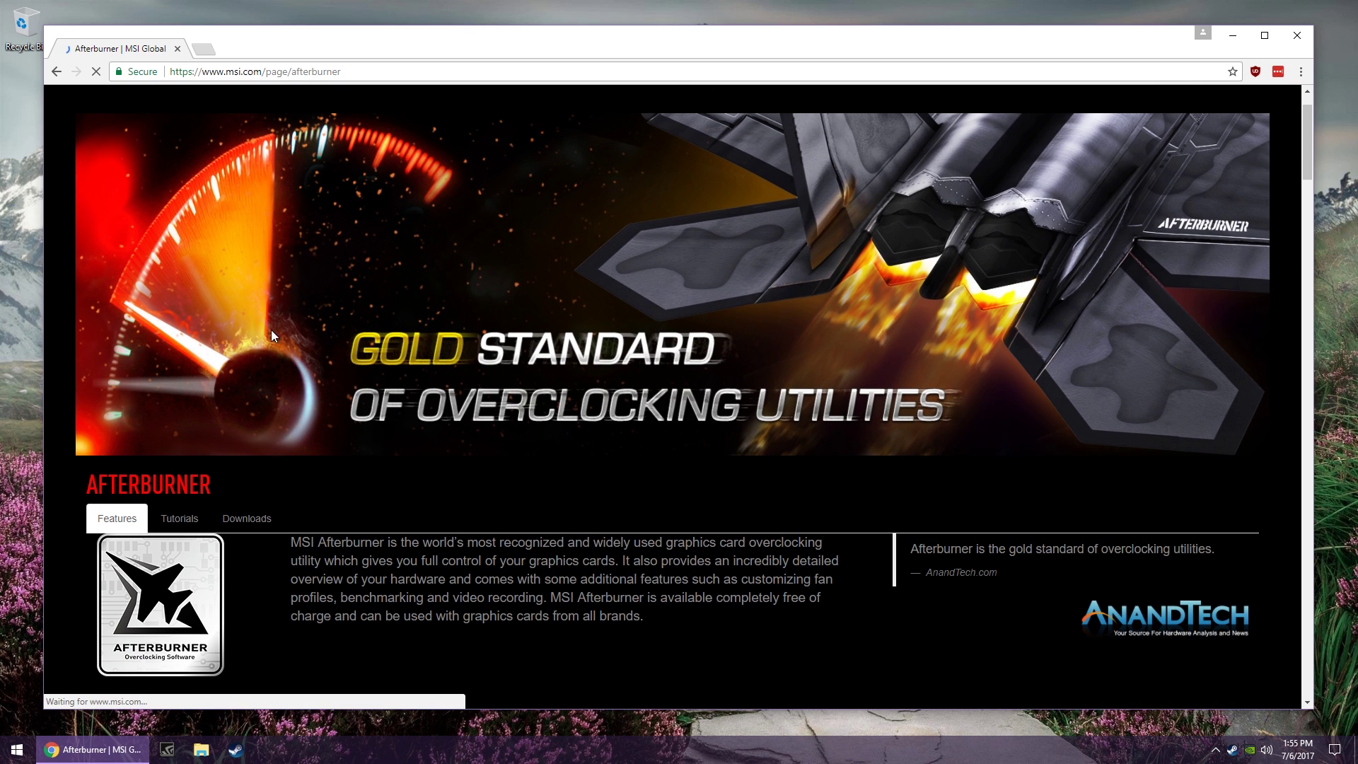
click(259, 517)
scroll(259, 517, down, 2)
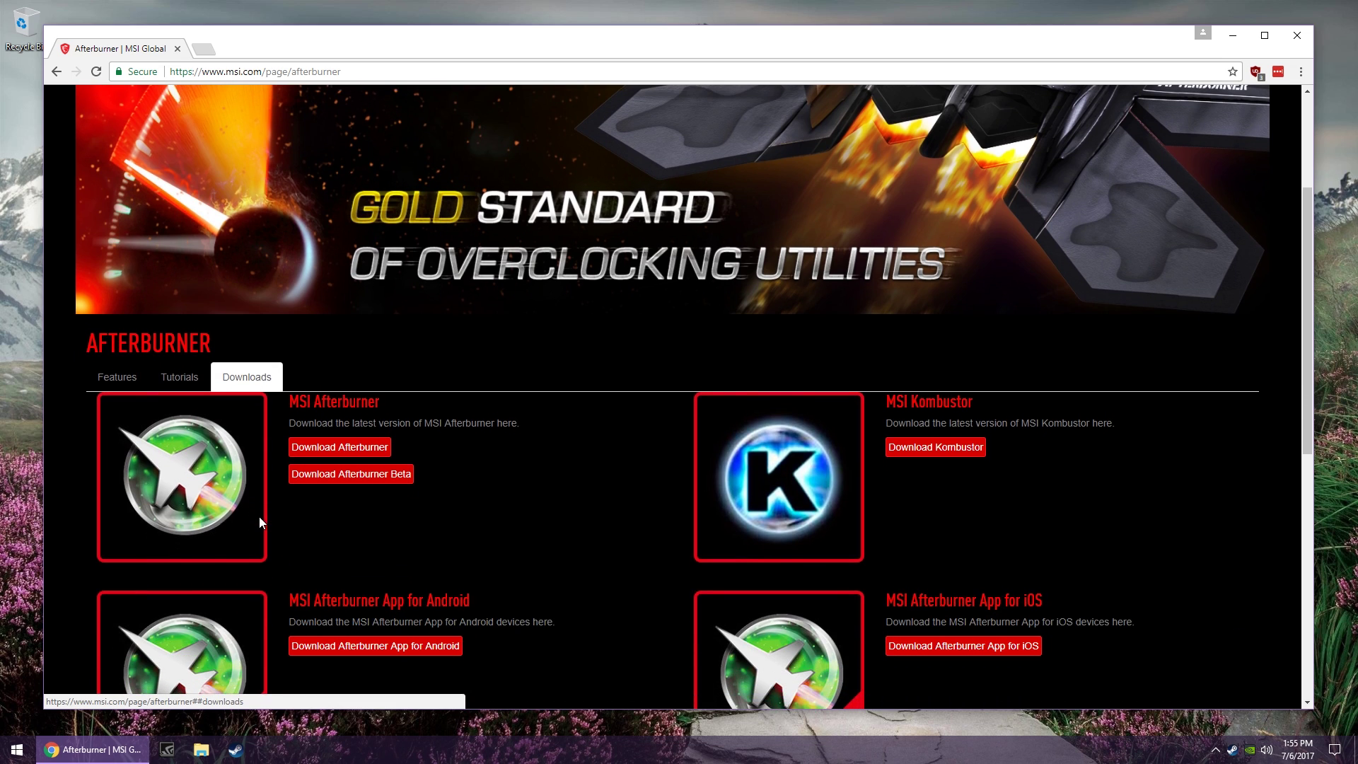
click(337, 487)
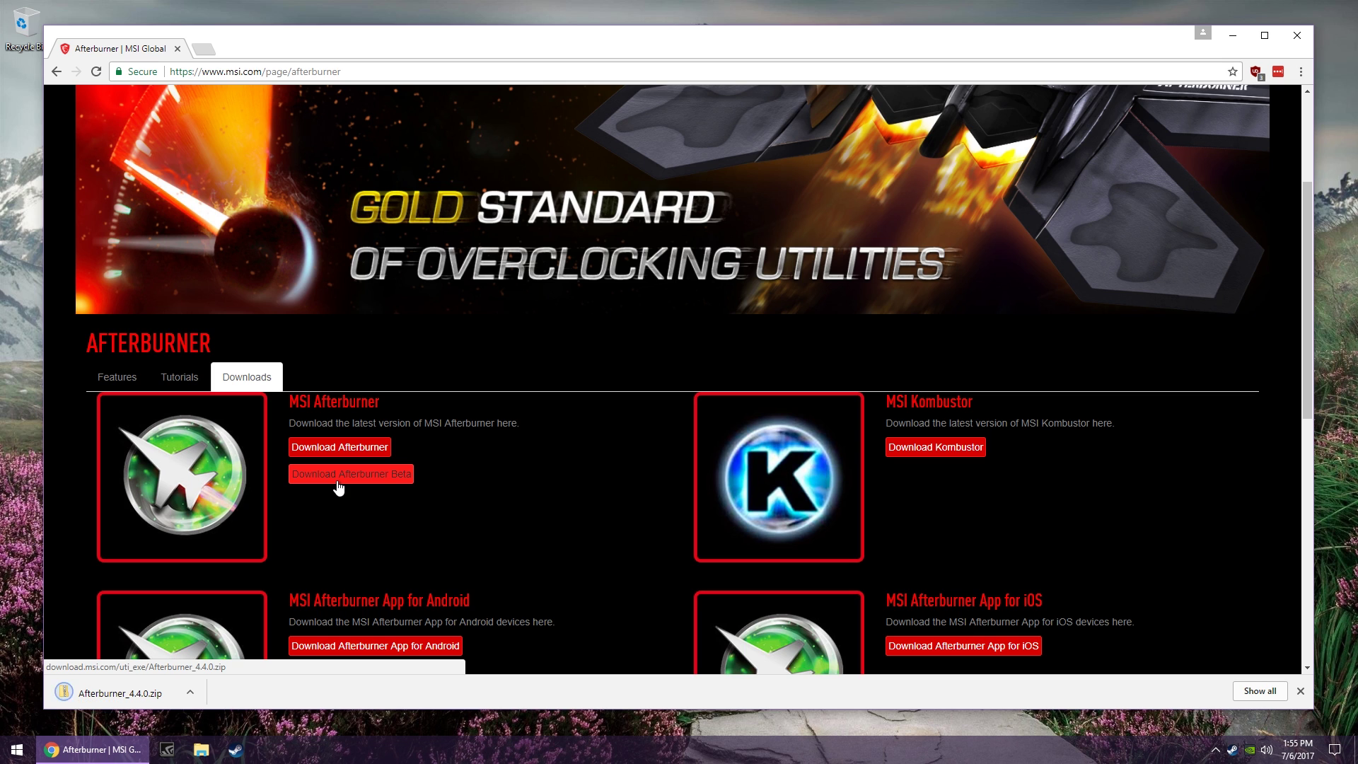
Step: Run the Afterburner setup from the zip, installing Afterburner and RivaTuner in the default folder
click(127, 698)
double_click(475, 241)
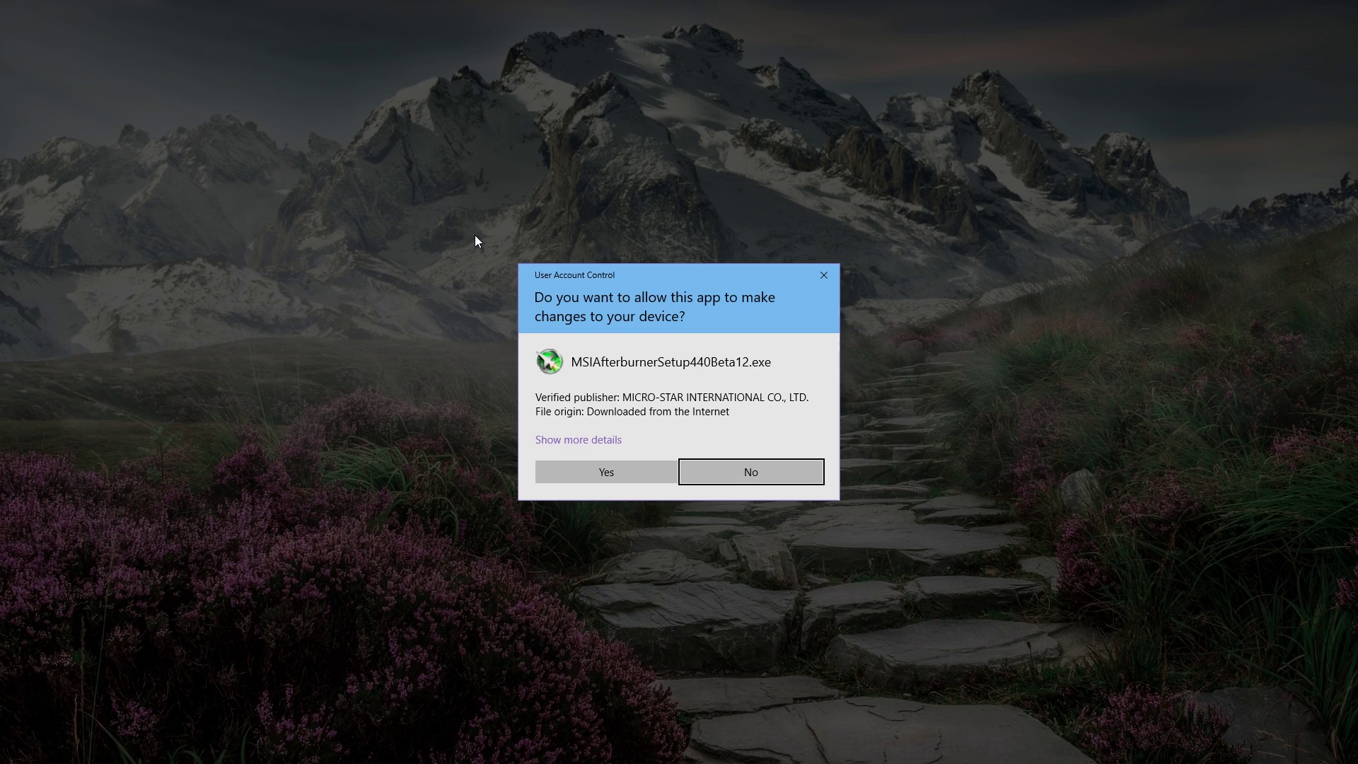
click(622, 472)
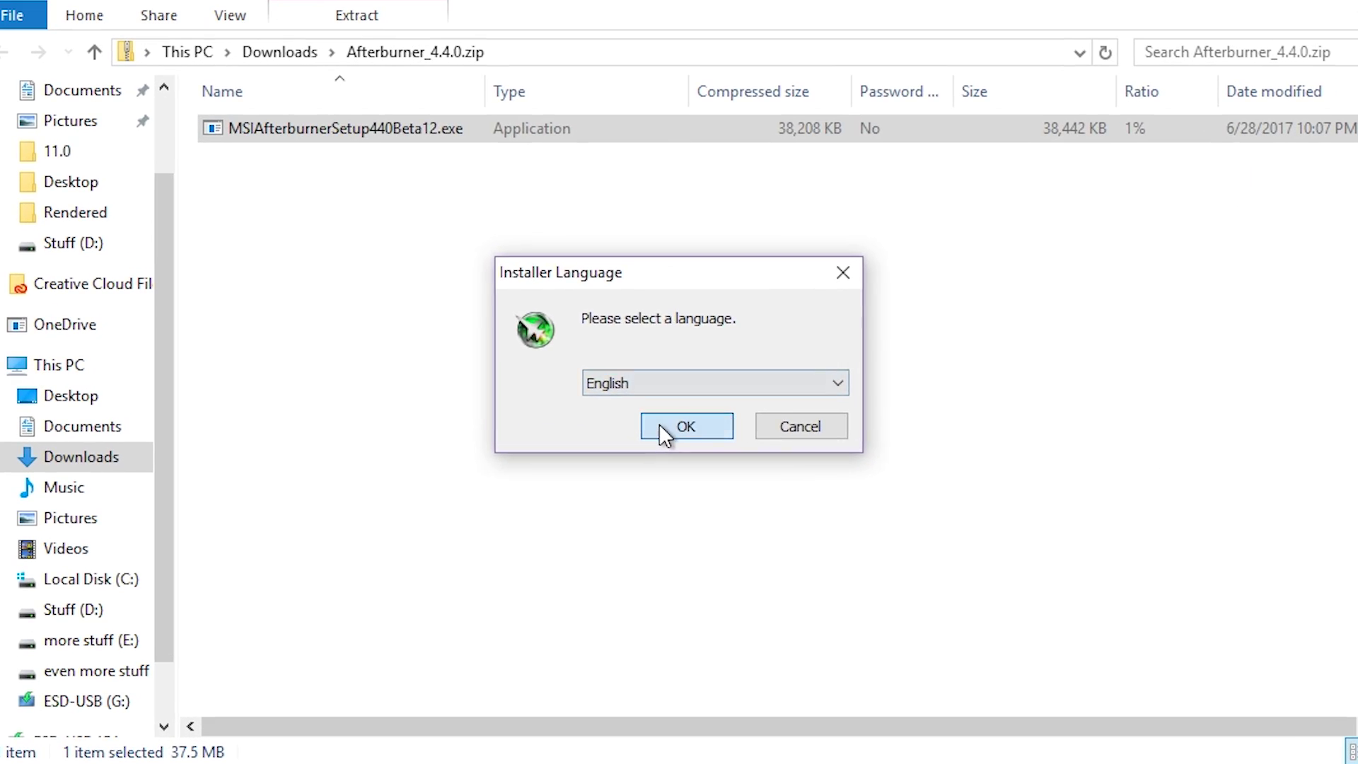
click(665, 415)
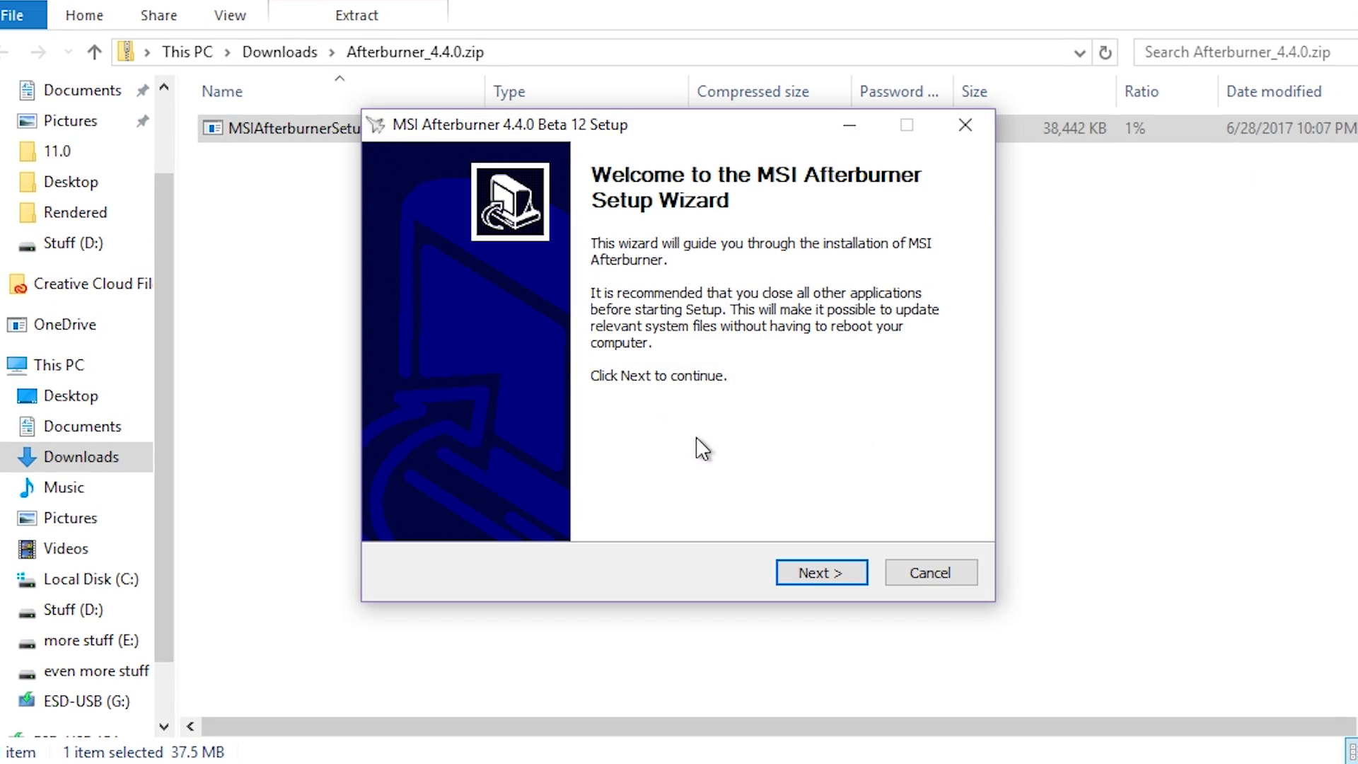
click(758, 508)
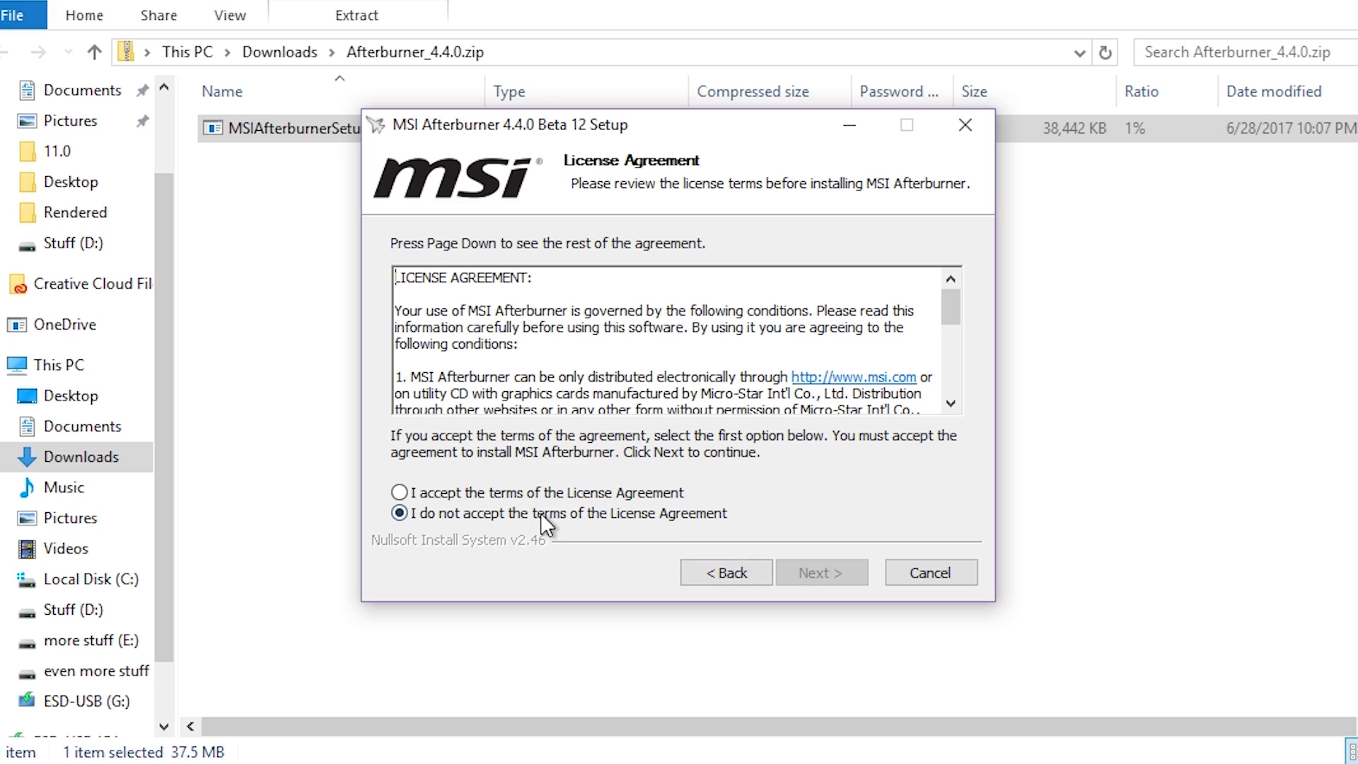
click(541, 492)
click(829, 577)
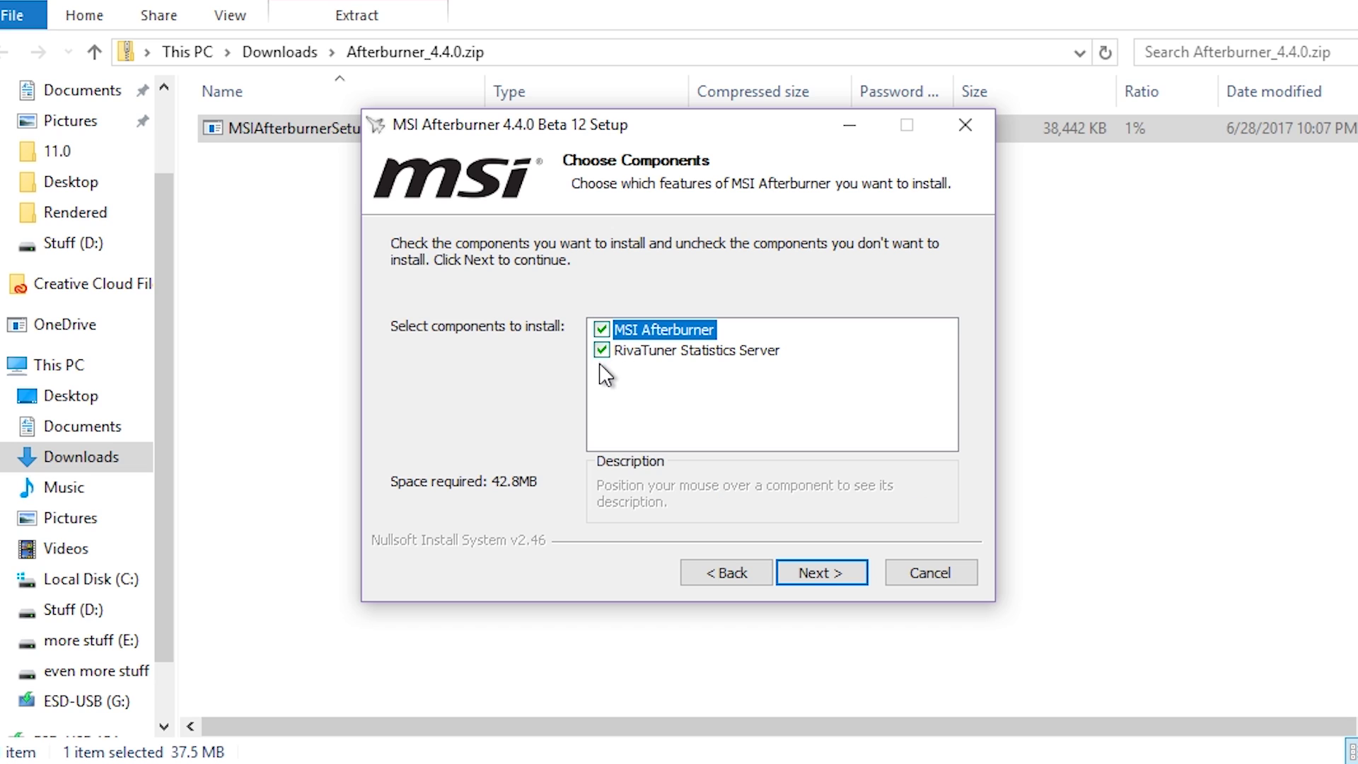
click(817, 563)
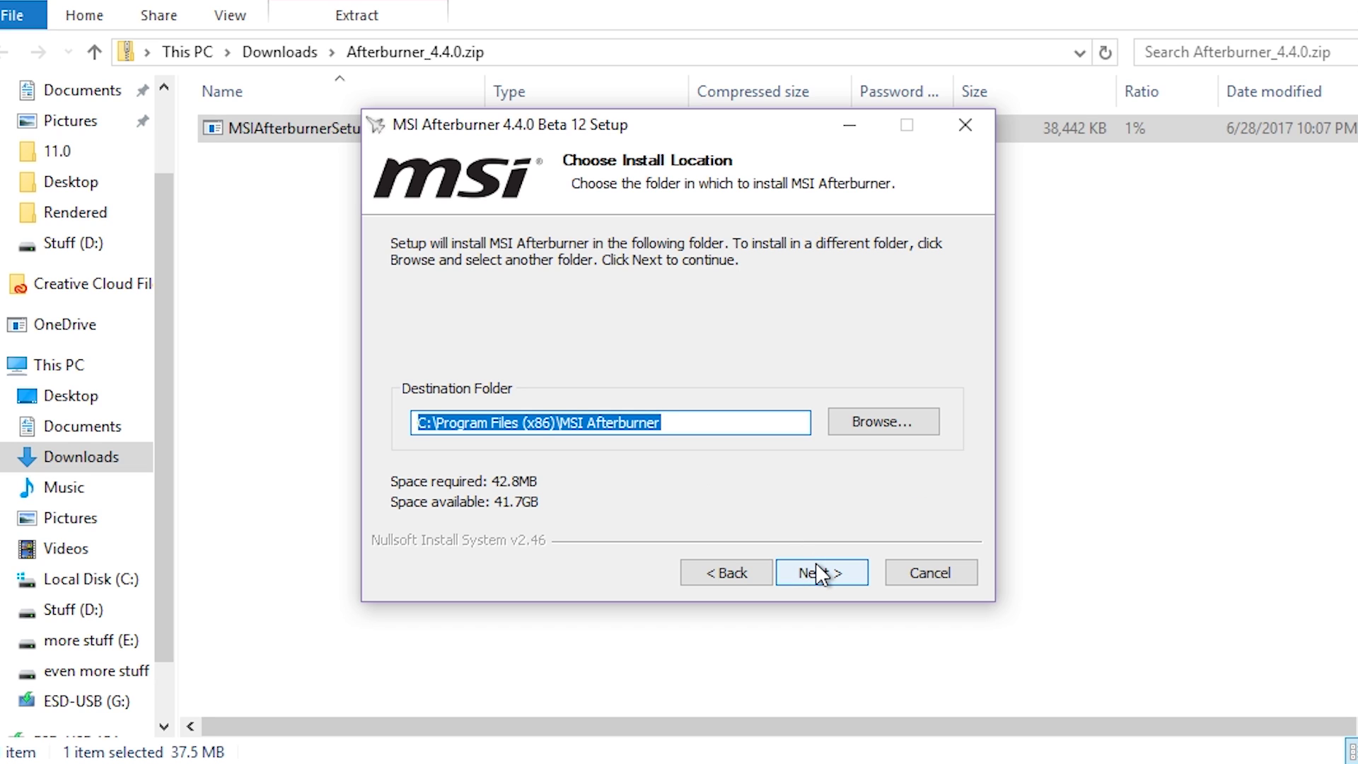
click(821, 571)
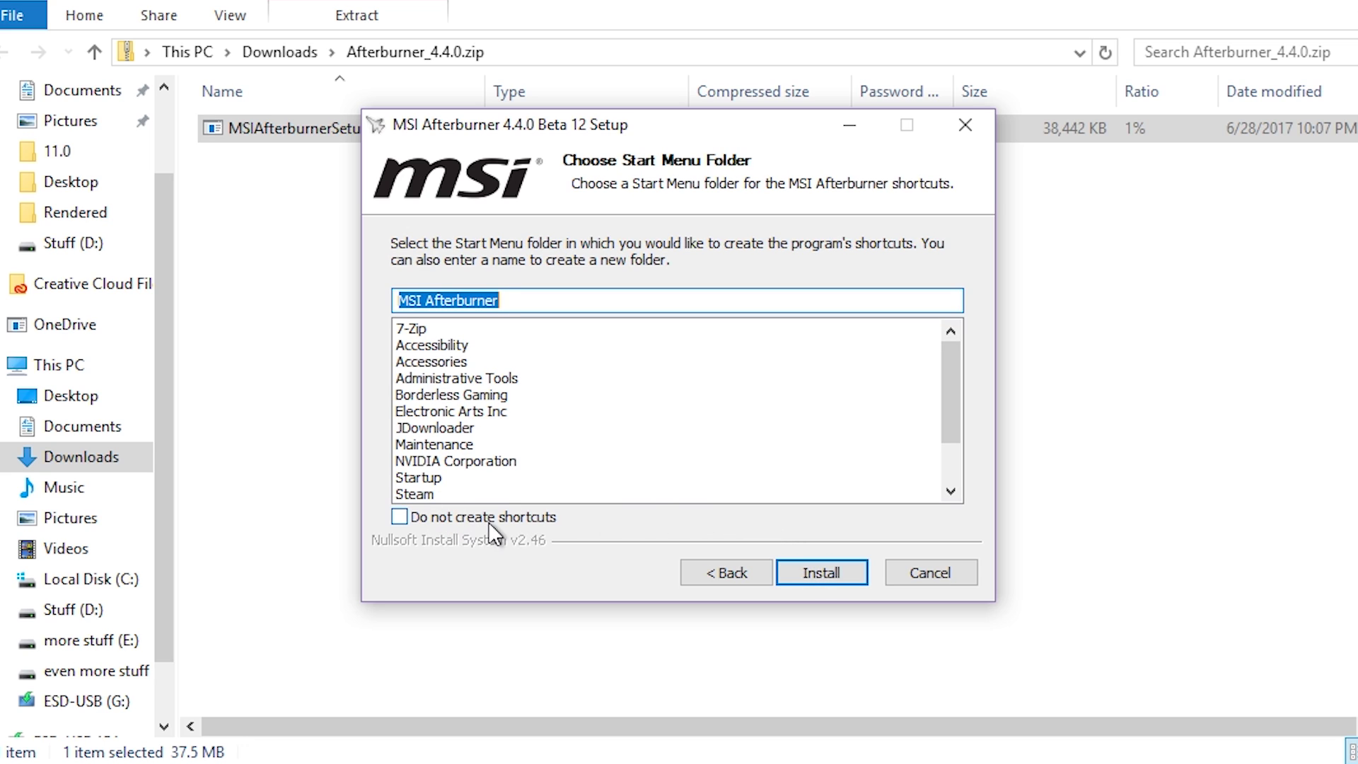
click(798, 570)
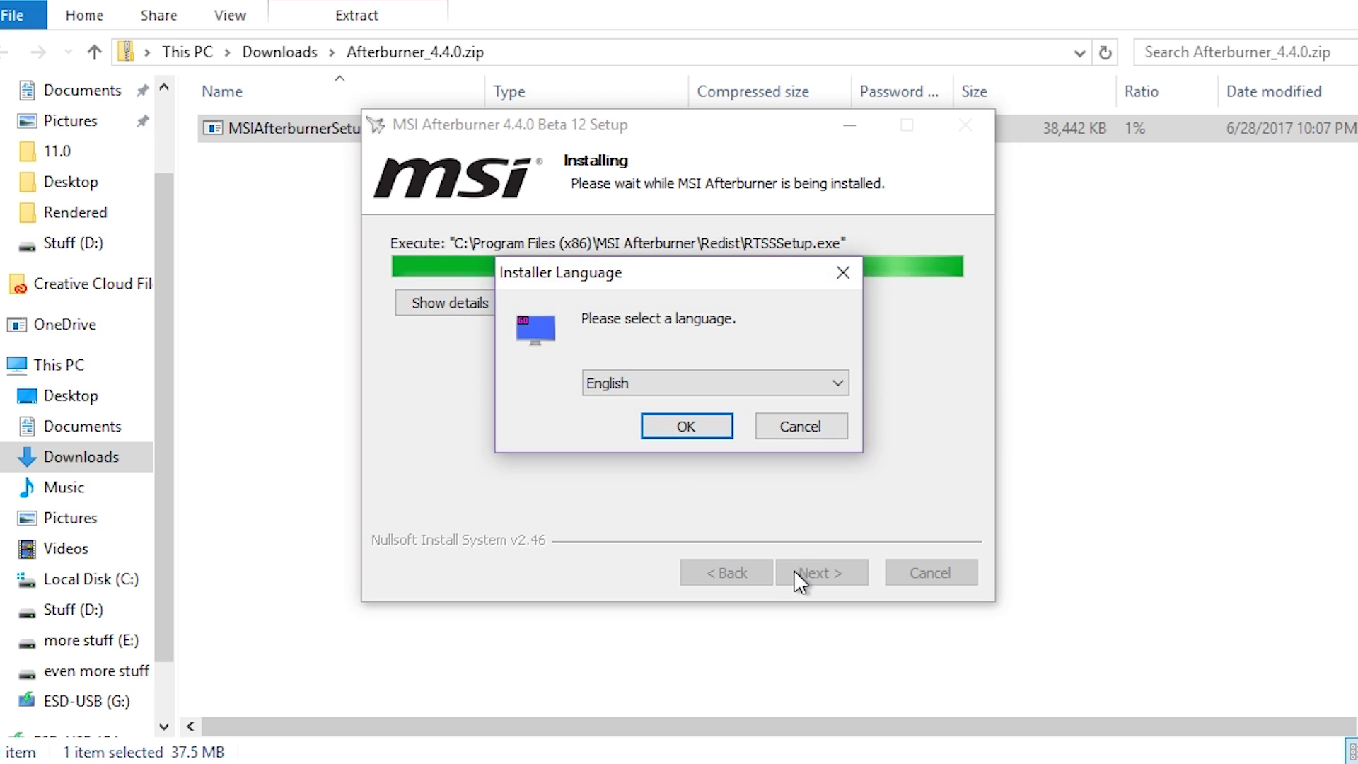
Step: Install RivaTuner Statistics Server with defaults and skip both readmes
click(699, 424)
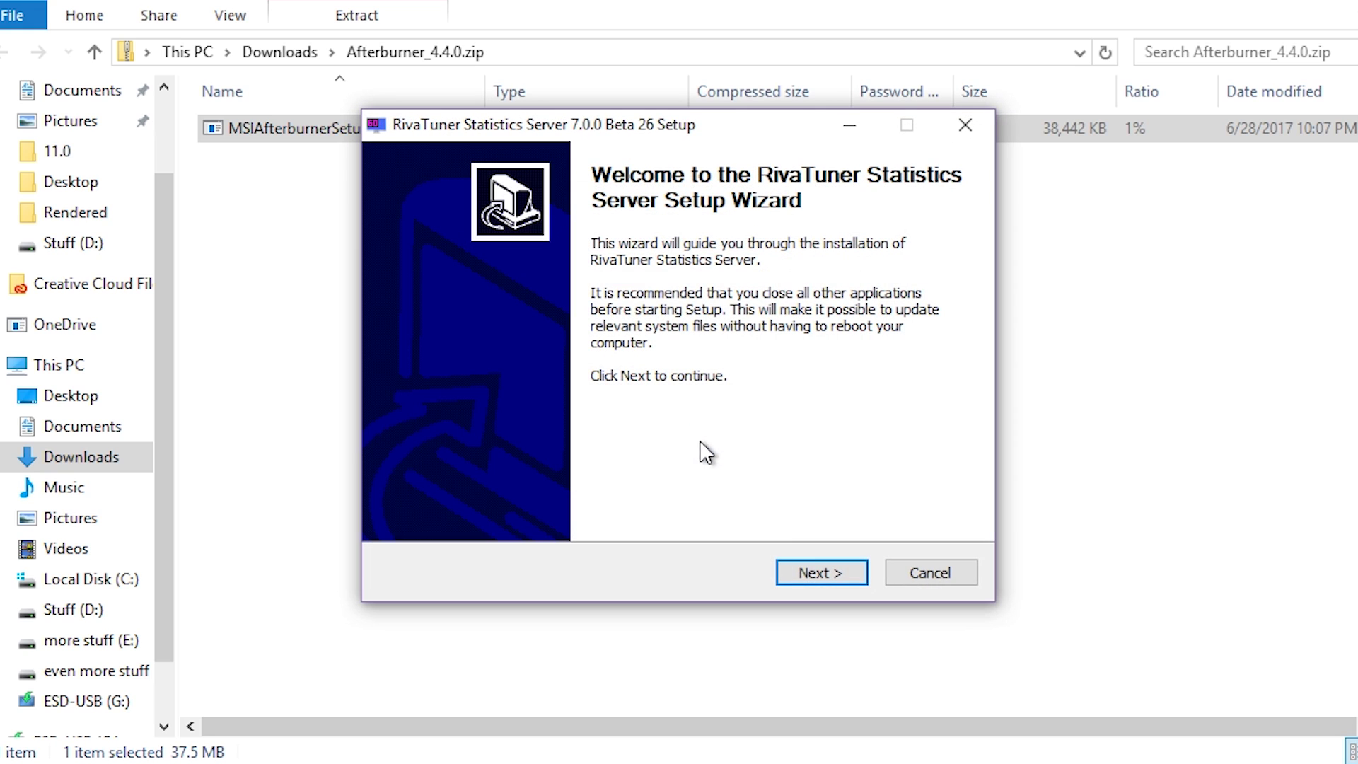
click(806, 571)
click(634, 492)
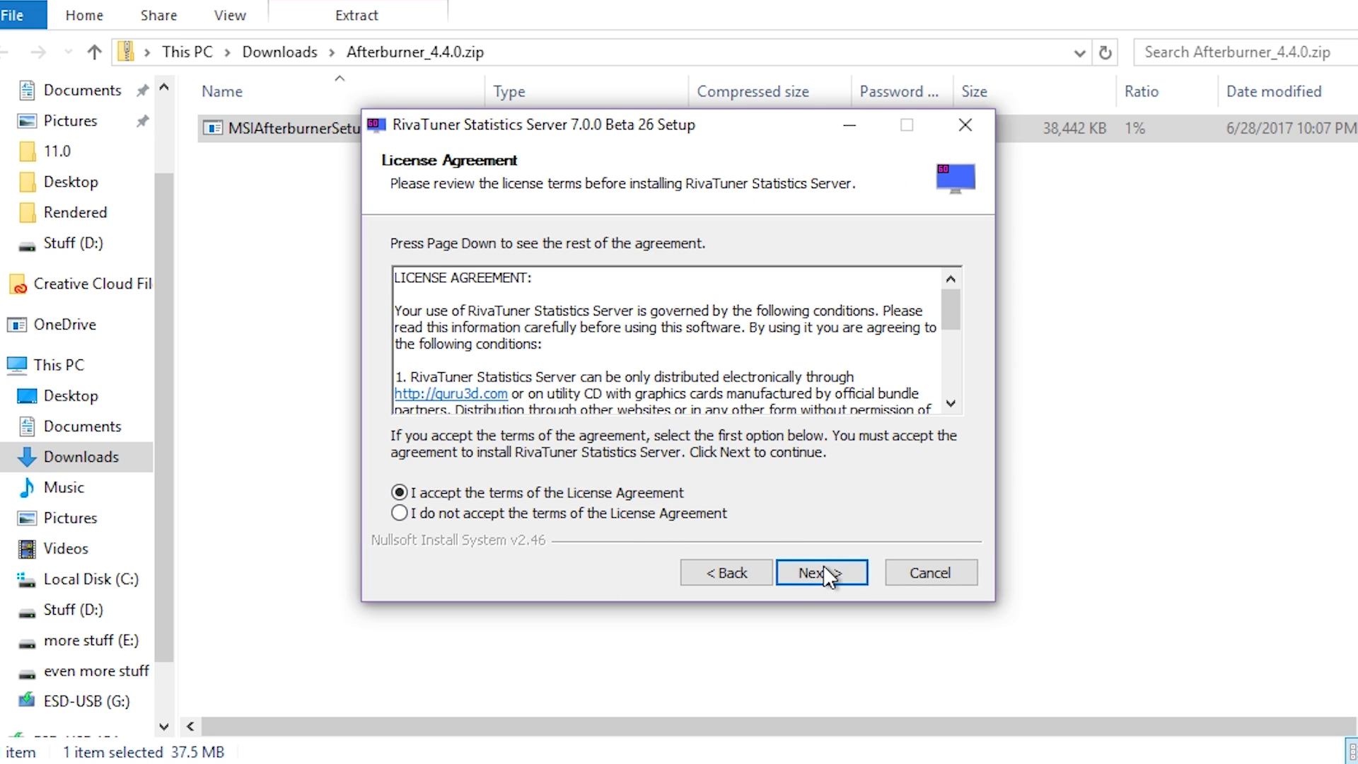
click(824, 566)
click(825, 567)
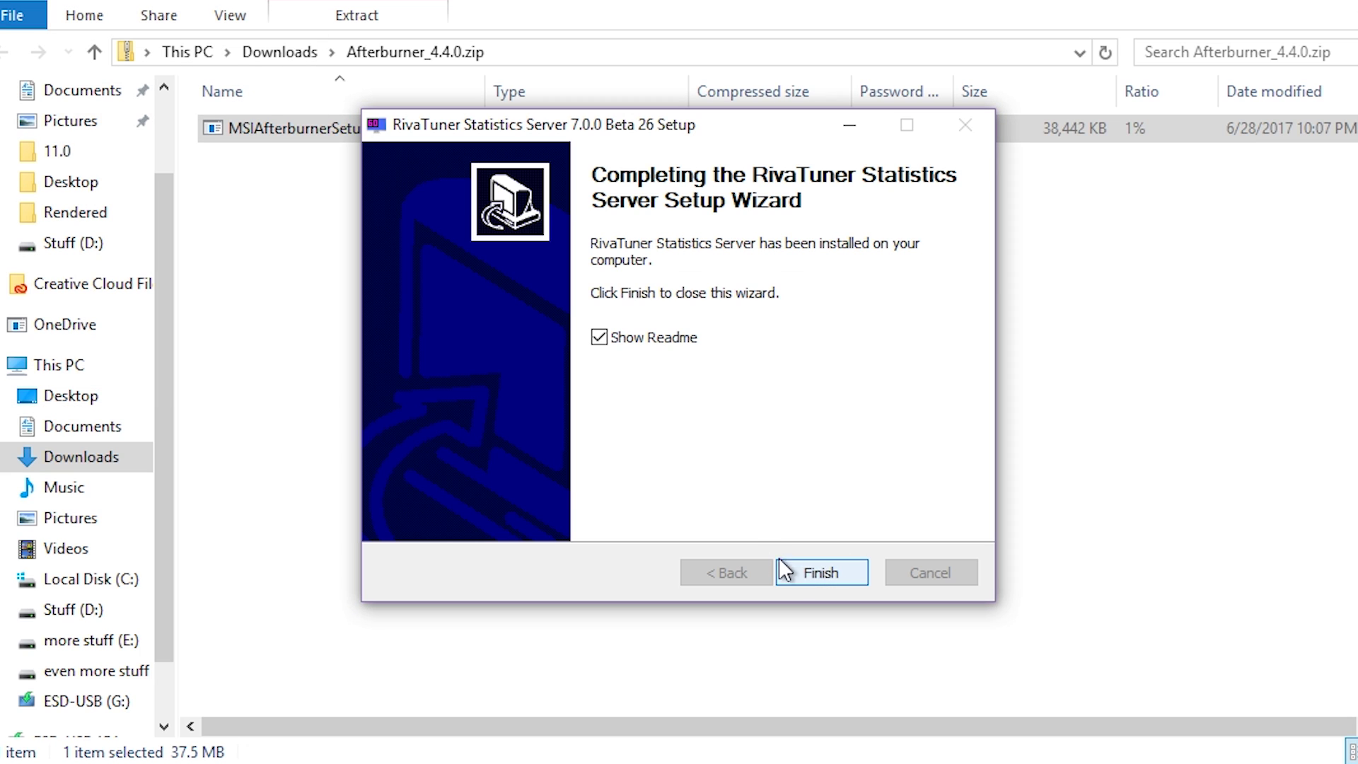
click(648, 338)
click(824, 572)
click(647, 386)
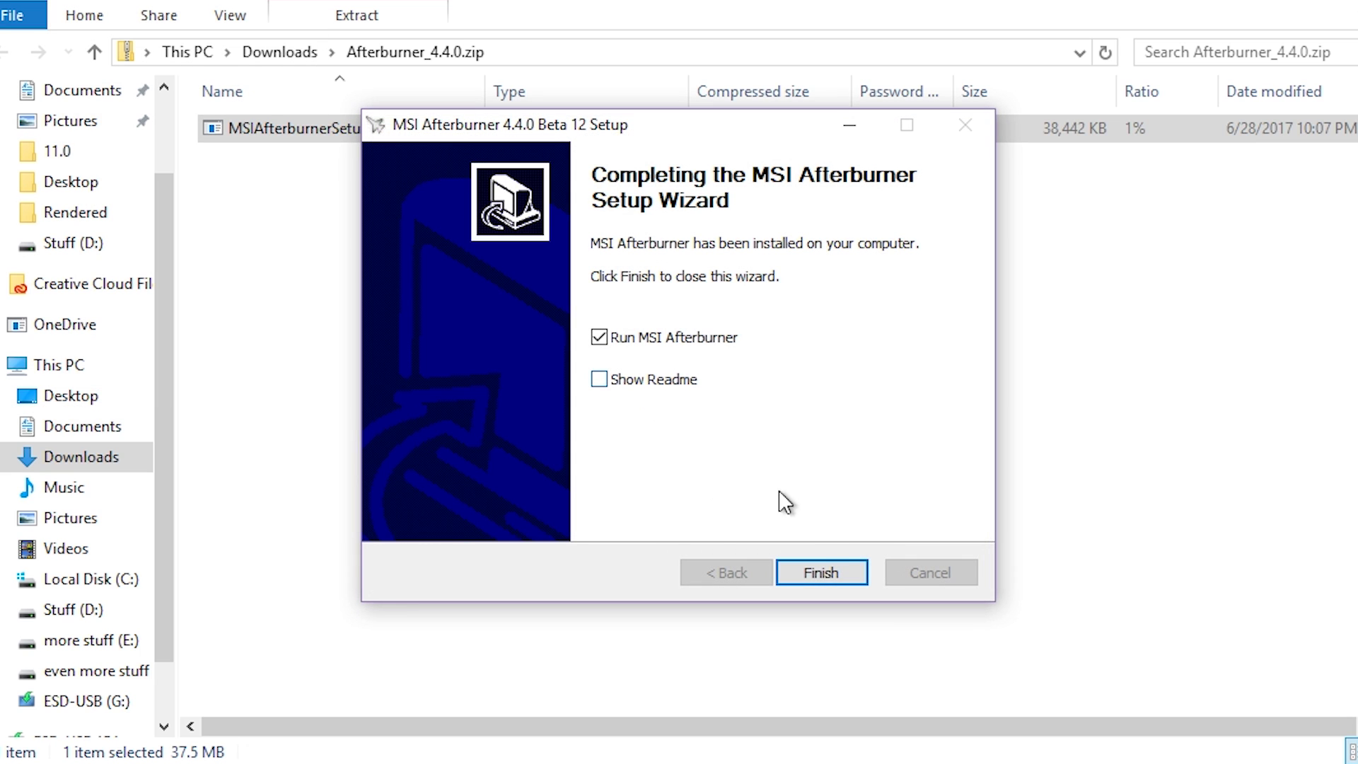
Step: Finish setup, launch Afterburner, and keep its Start with Windows option enabled
click(822, 572)
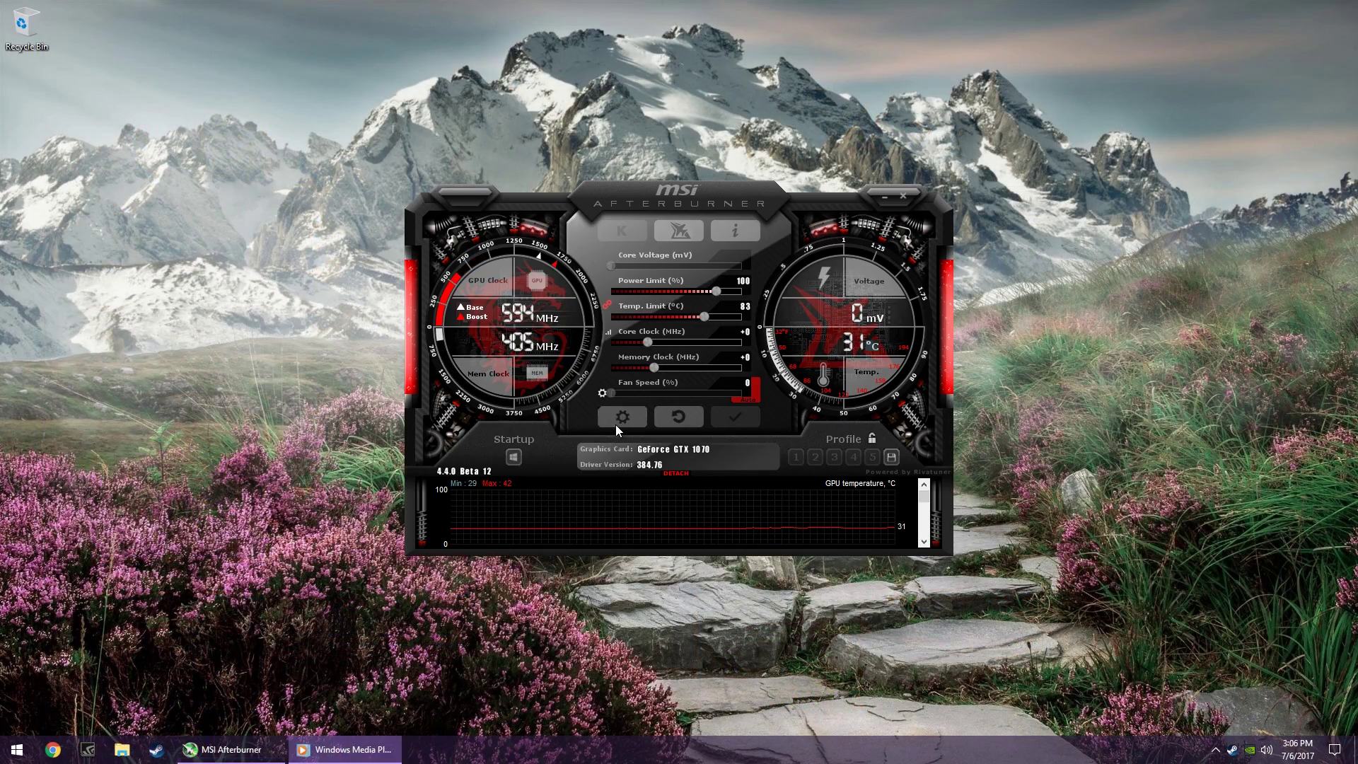
drag(554, 205, 683, 114)
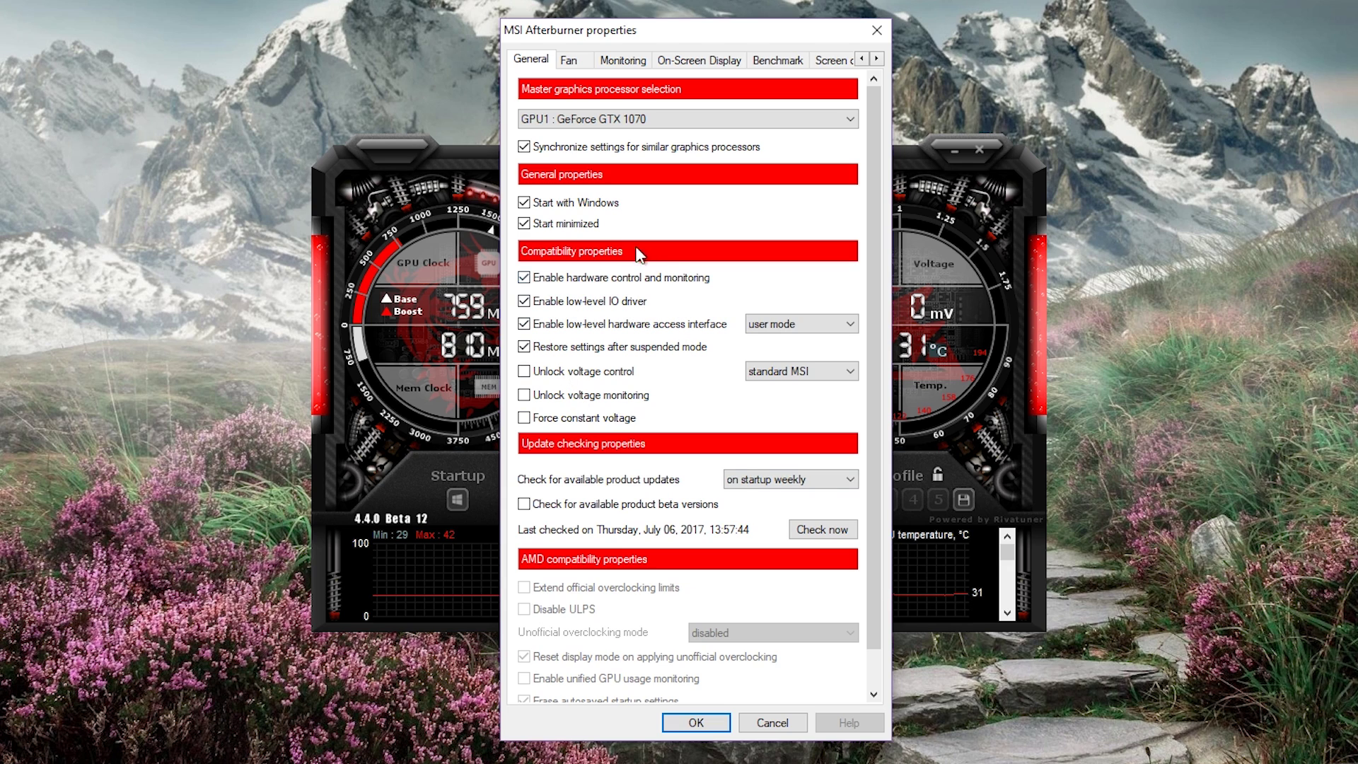
click(524, 203)
click(524, 203)
Step: Enable user-defined automatic fan control with a reshaped curve, then view Monitoring settings
mouse_move(711, 225)
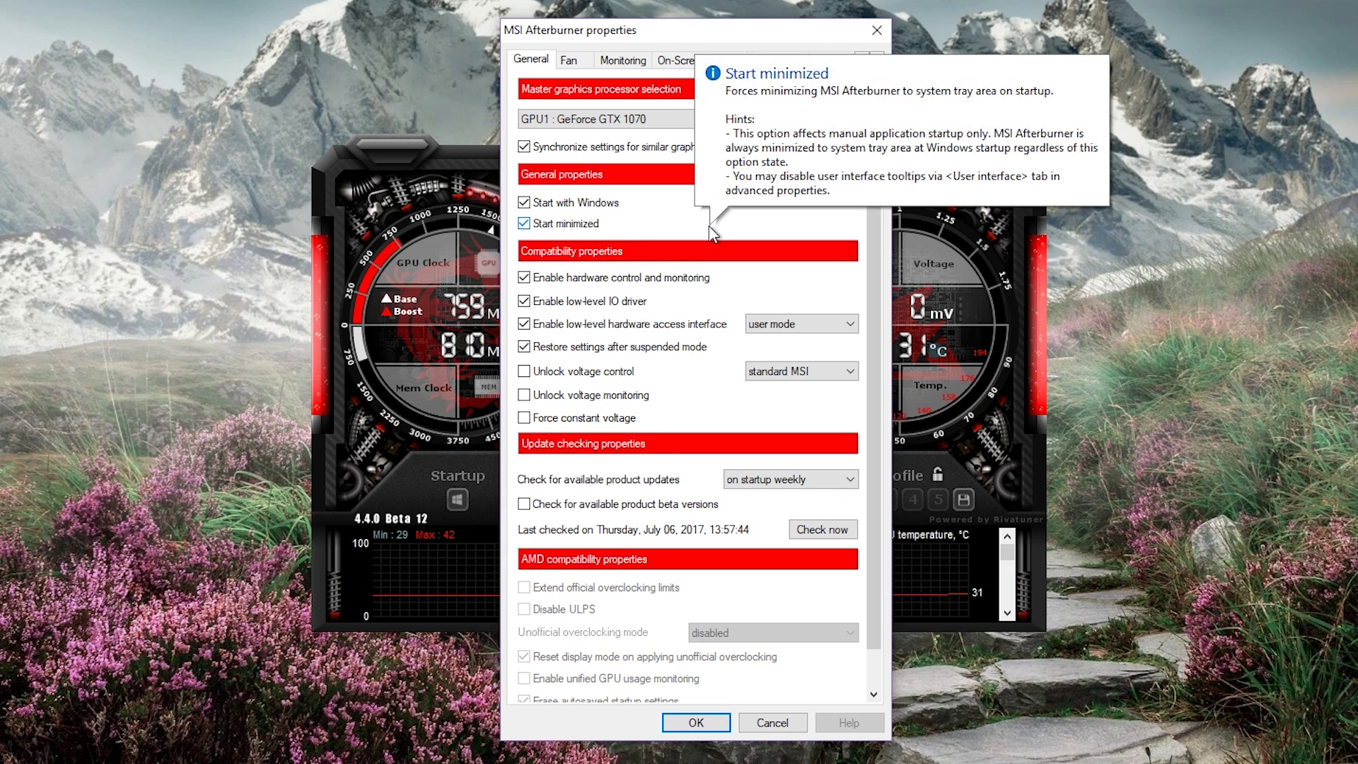
click(569, 60)
click(610, 123)
drag(774, 223, 746, 236)
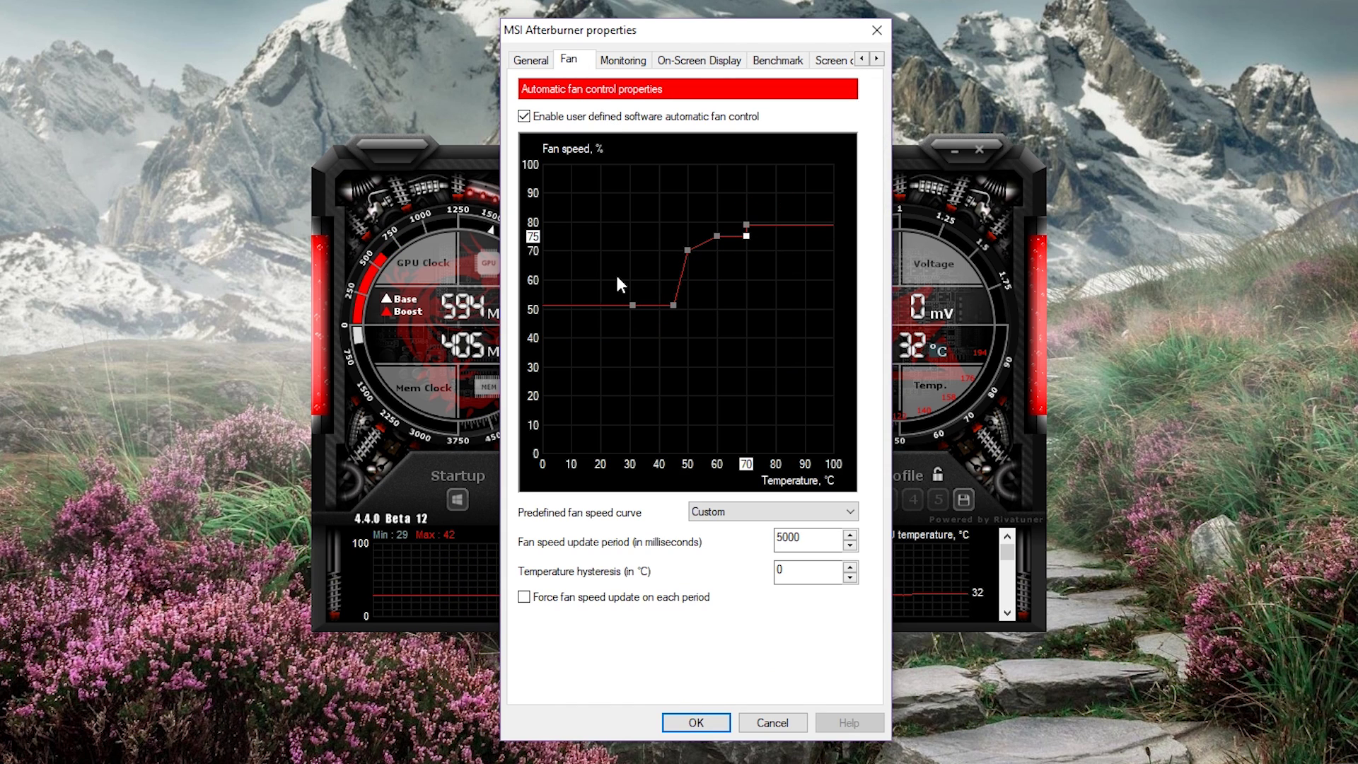
click(628, 68)
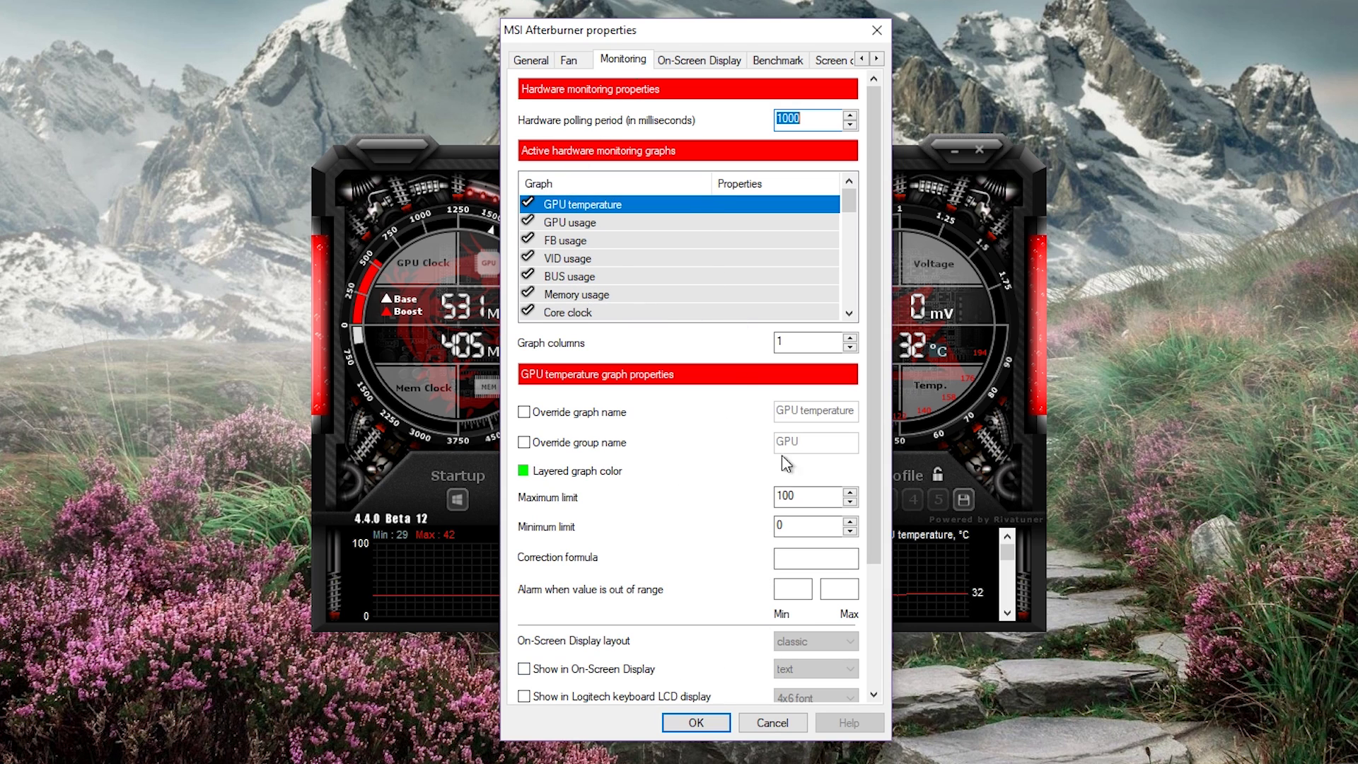
Step: Show GPU usage in the OSD with its group name overridden to GTX
click(600, 225)
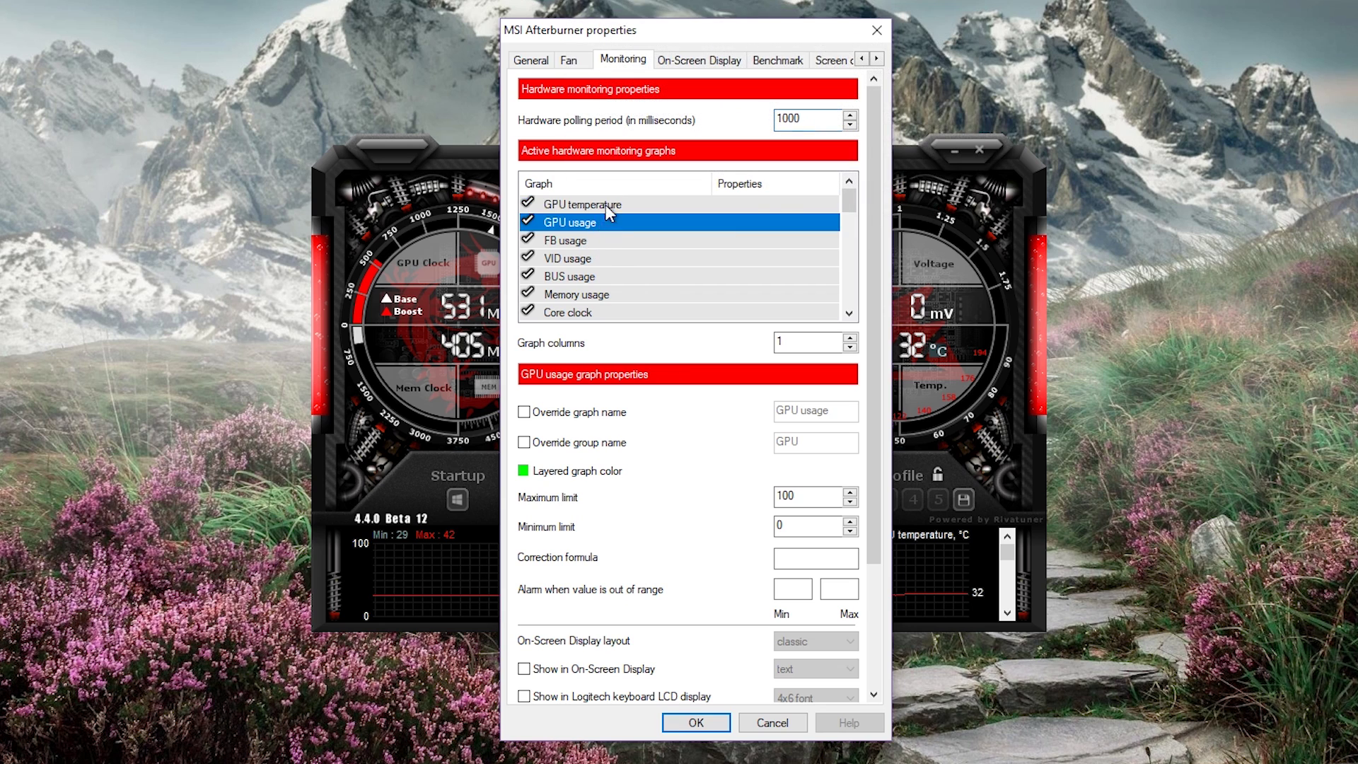
click(606, 205)
click(600, 224)
click(615, 204)
click(614, 220)
click(614, 205)
click(617, 224)
click(614, 206)
click(623, 222)
click(598, 671)
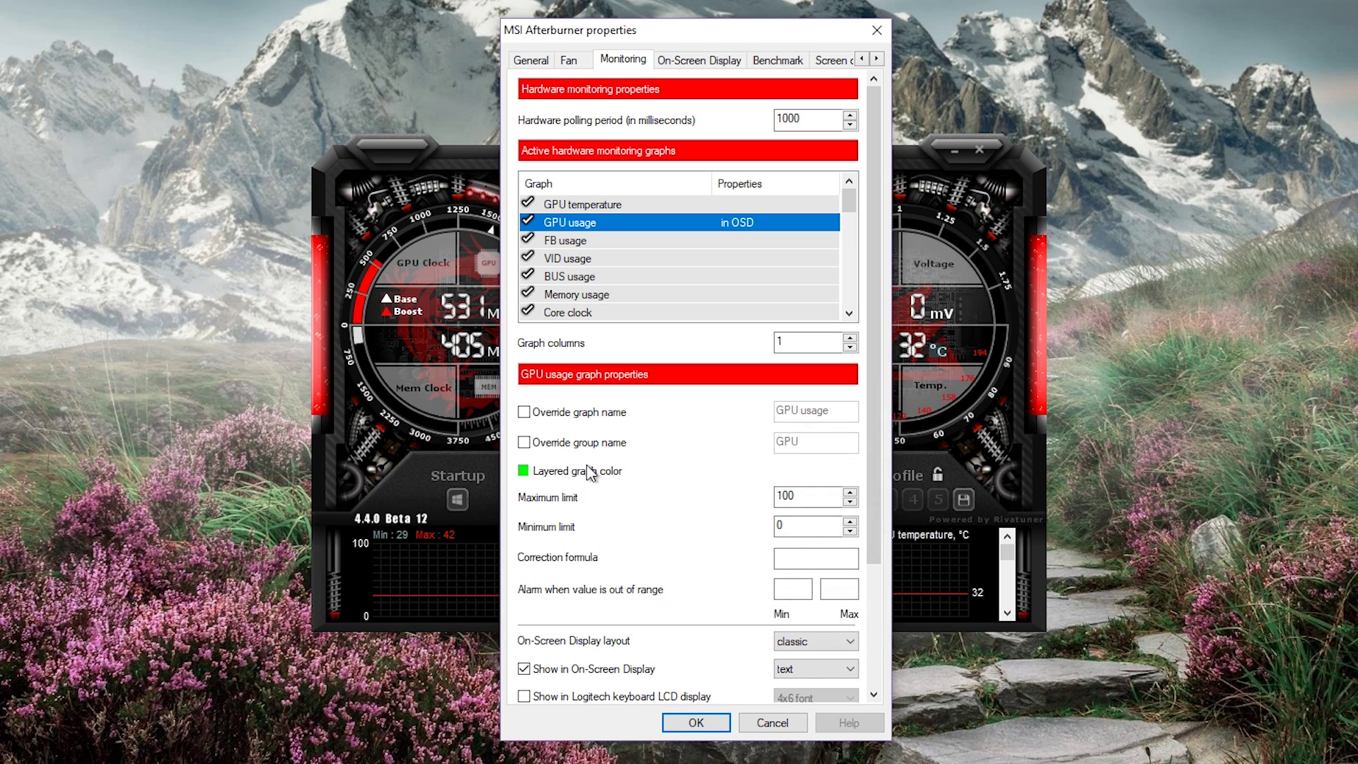
click(583, 443)
drag(826, 442, 762, 439)
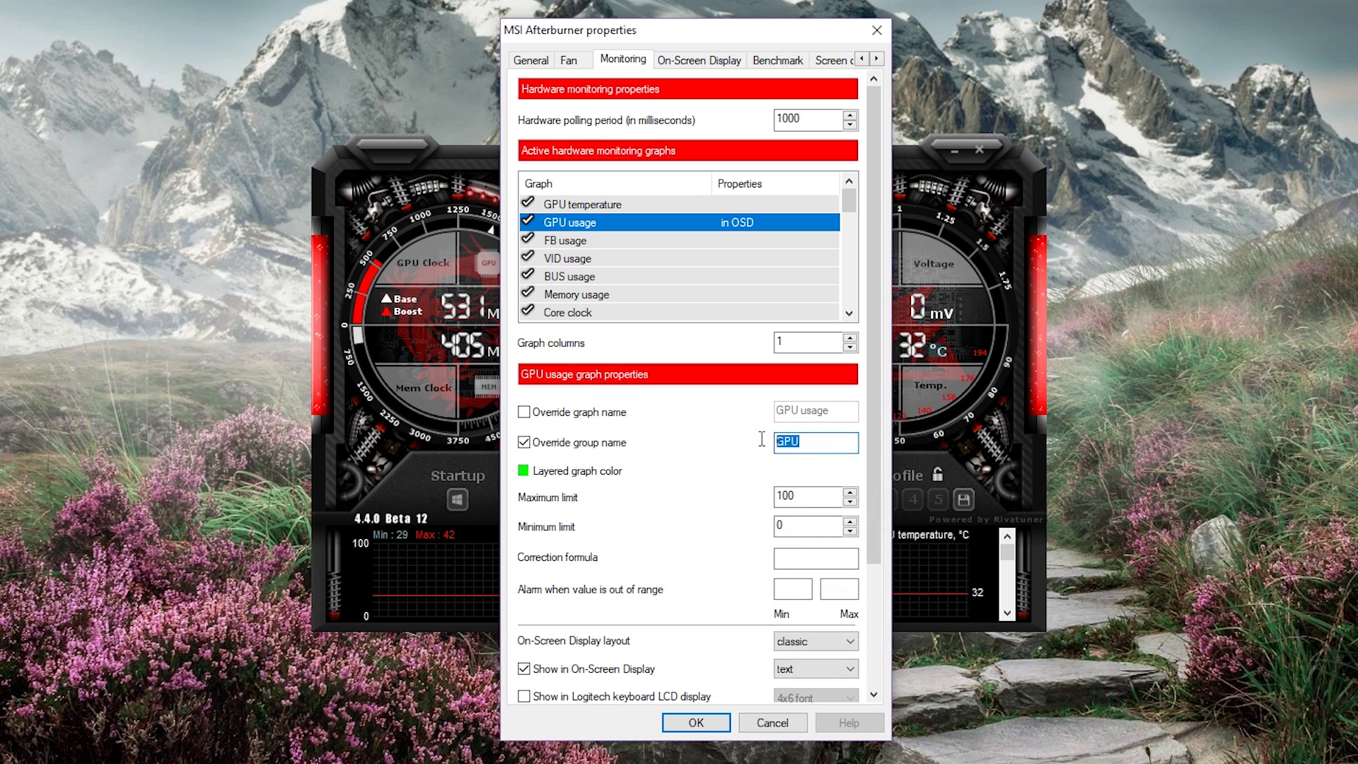
text(GTX 1070)
Step: Show GPU temperature in the OSD grouped as GTX 1070, with GPU usage moved above it
click(621, 205)
click(598, 668)
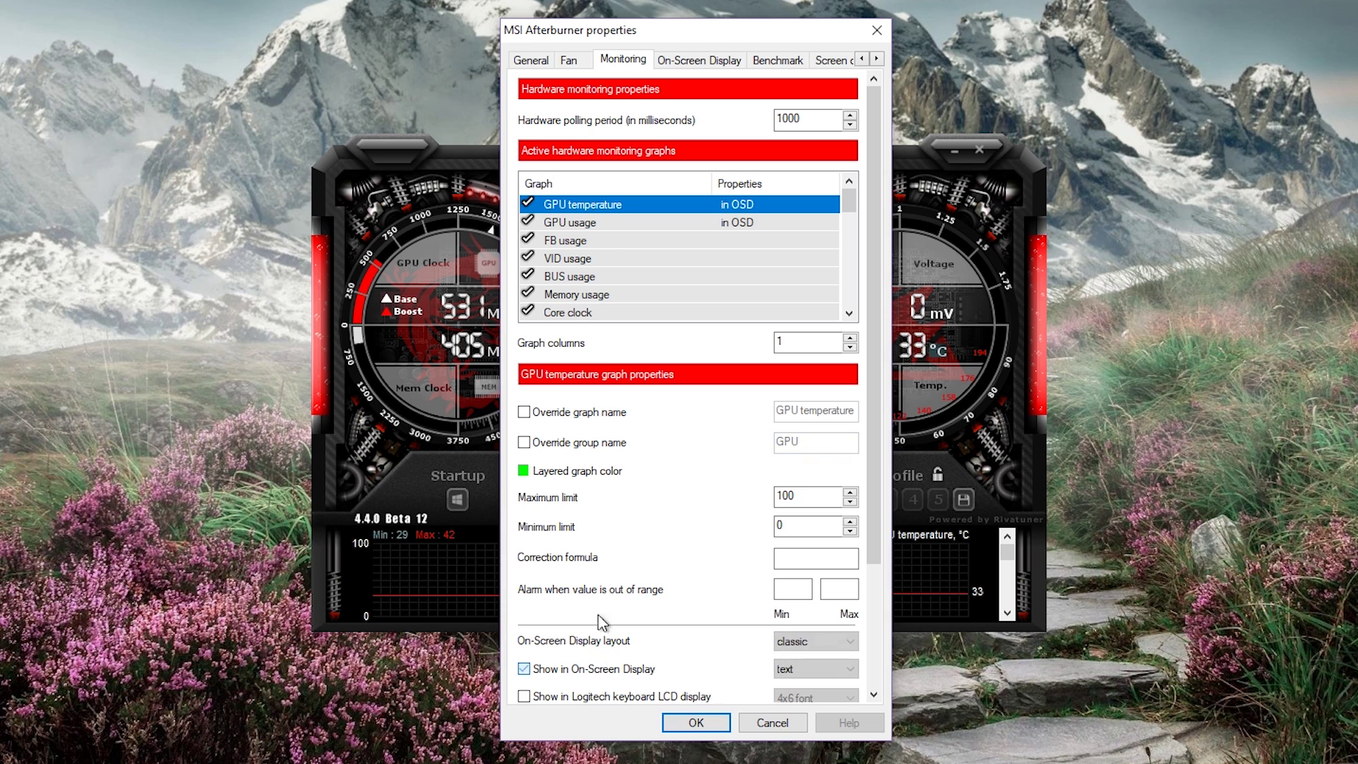
click(598, 442)
text(GTX 1070)
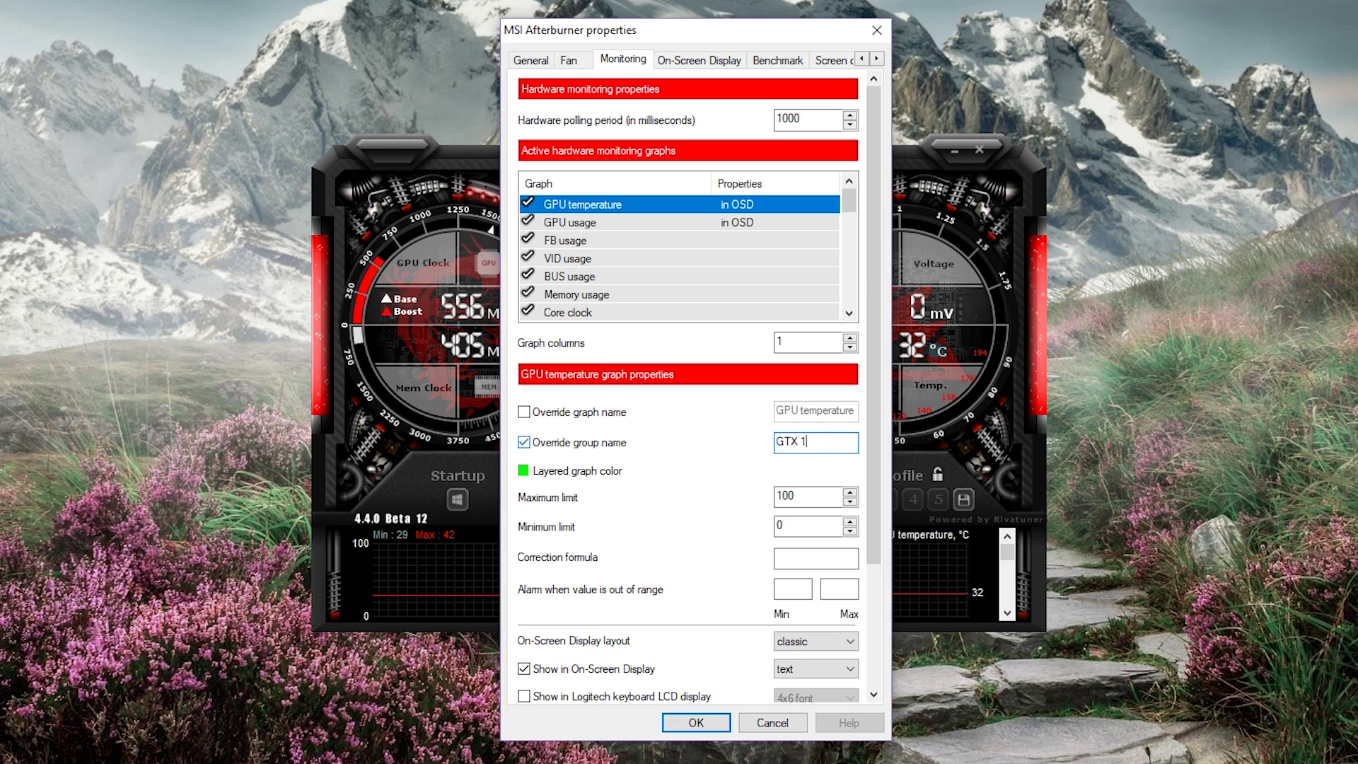
click(573, 225)
drag(583, 227, 598, 206)
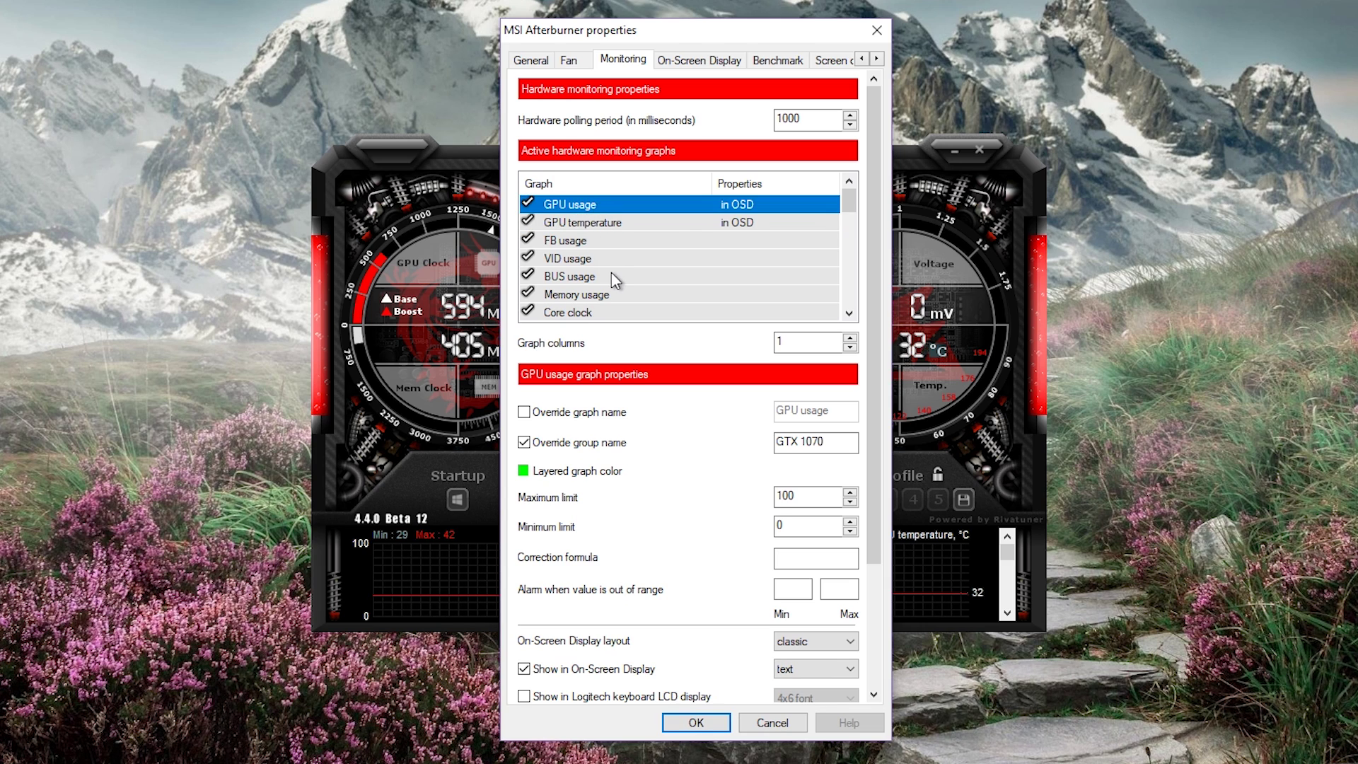
Step: Show Memory usage in the OSD with an overridden group name
scroll(610, 276, down, 1)
click(592, 258)
drag(590, 245, 596, 254)
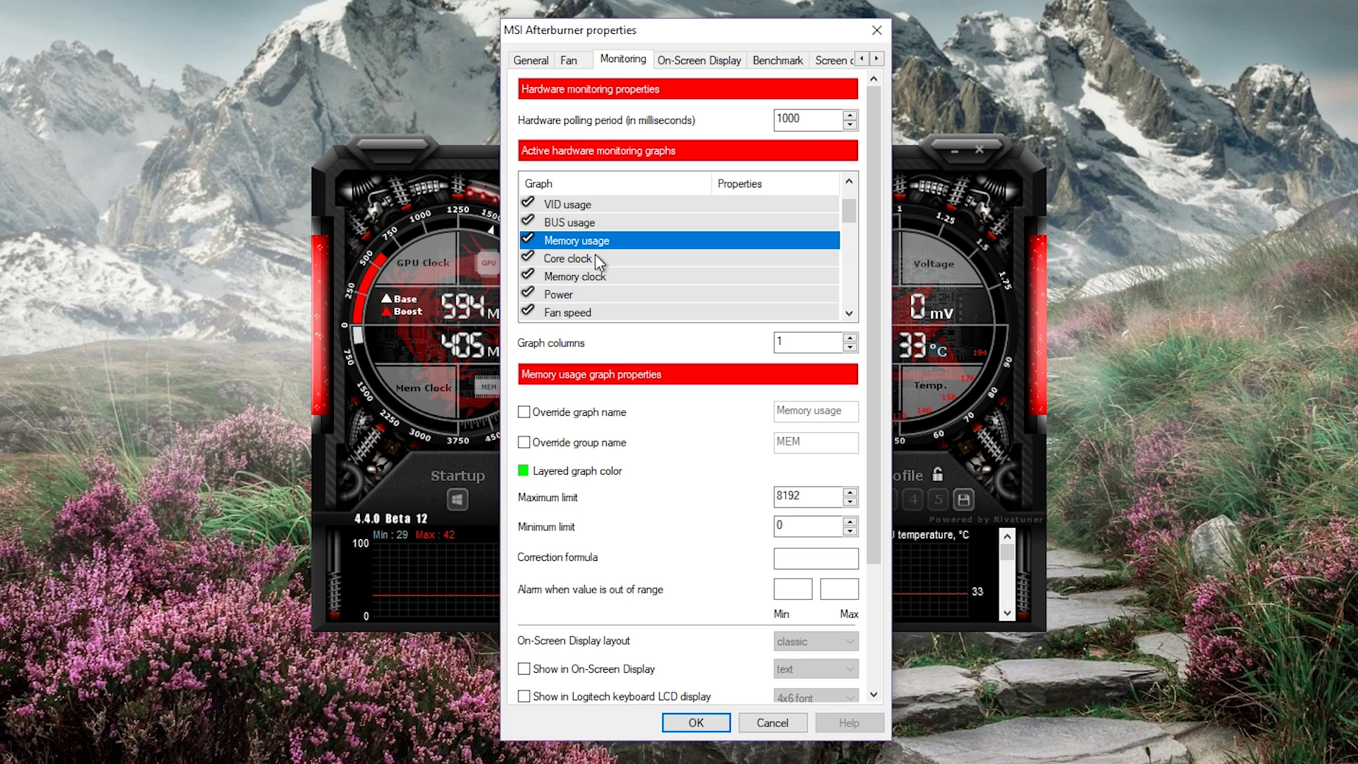
click(621, 444)
text(G)
click(602, 669)
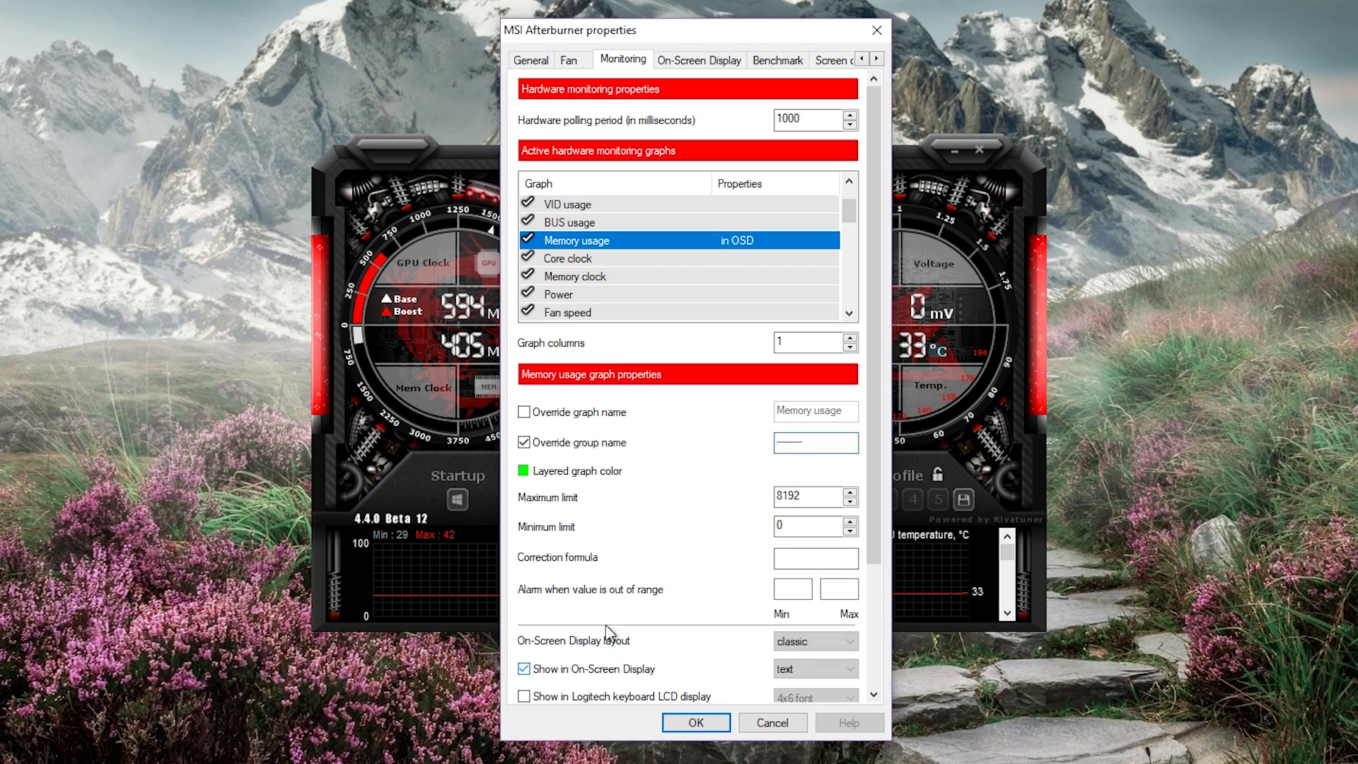
Step: Show Core clock in the OSD grouped as '-------' and move it above Memory usage
click(595, 259)
click(621, 445)
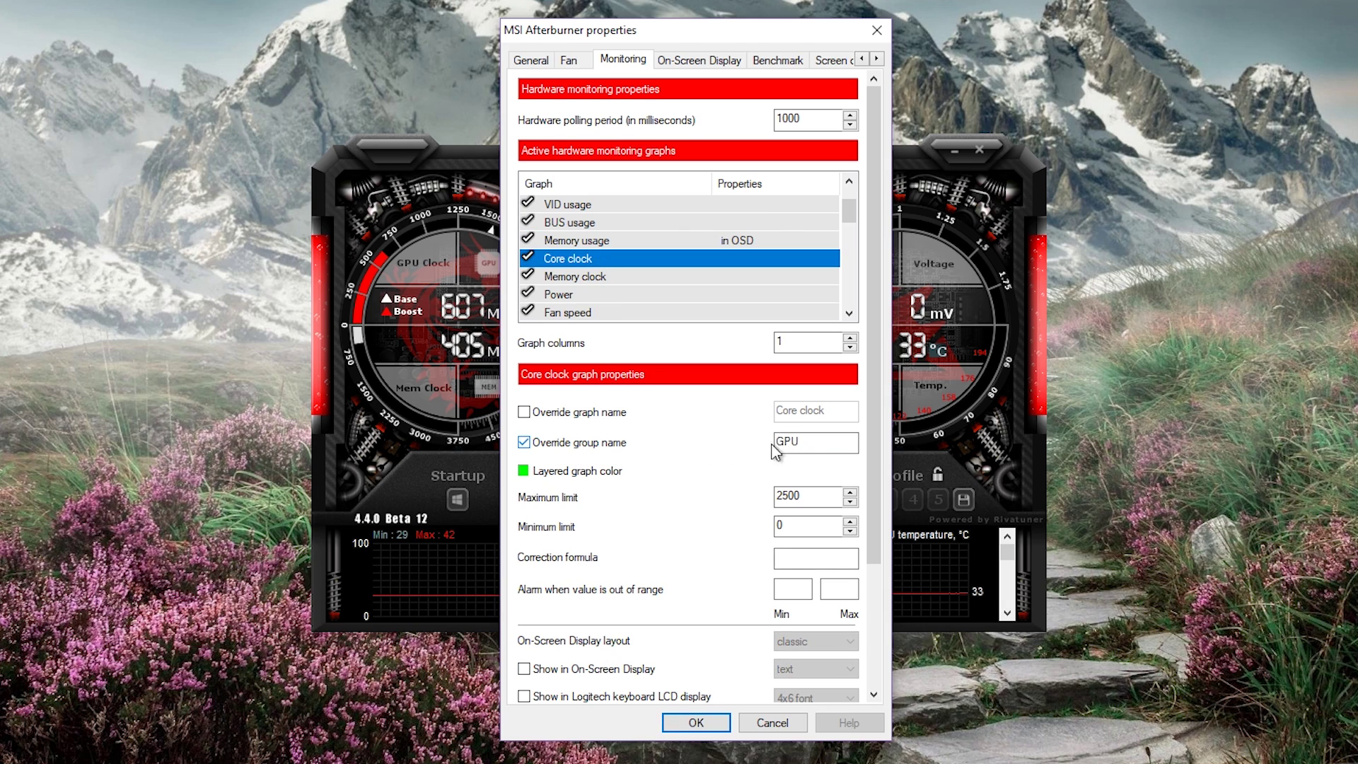
text(-)
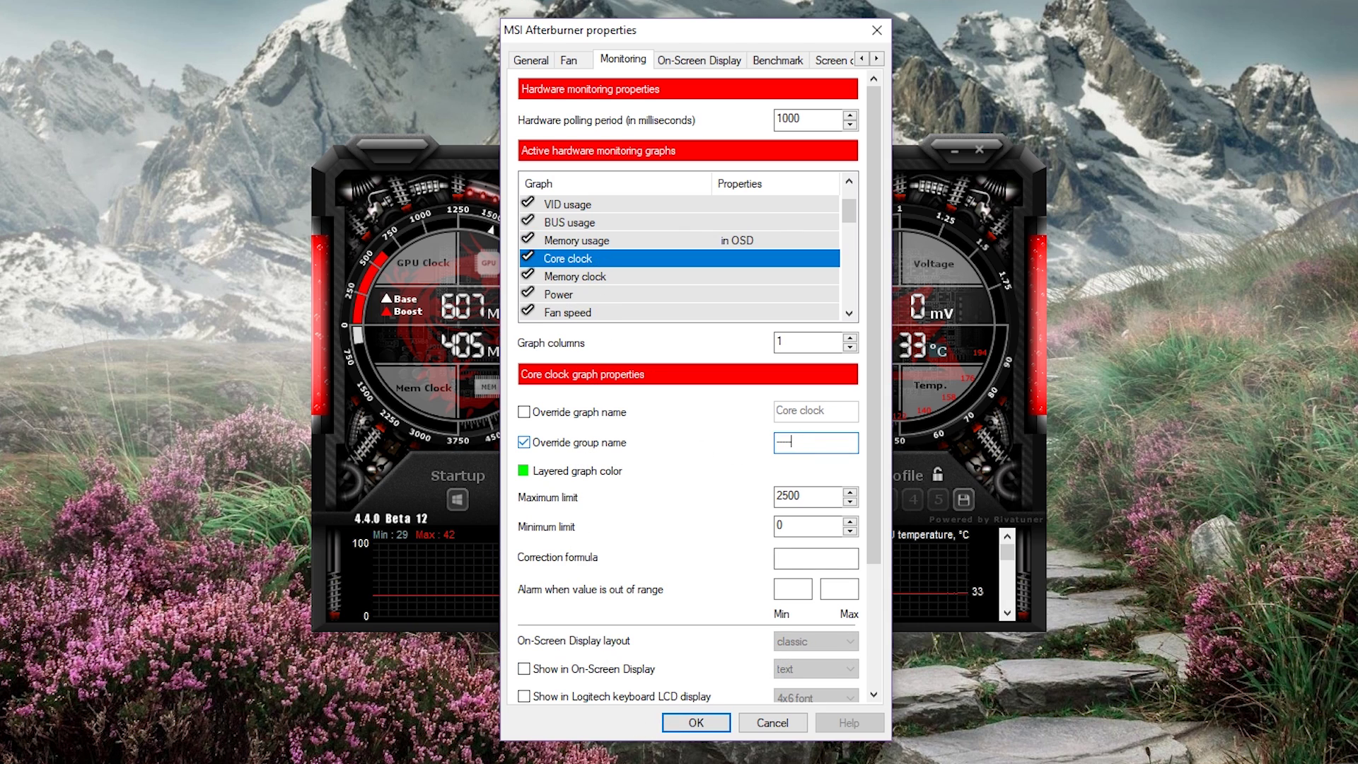
text(------)
click(626, 672)
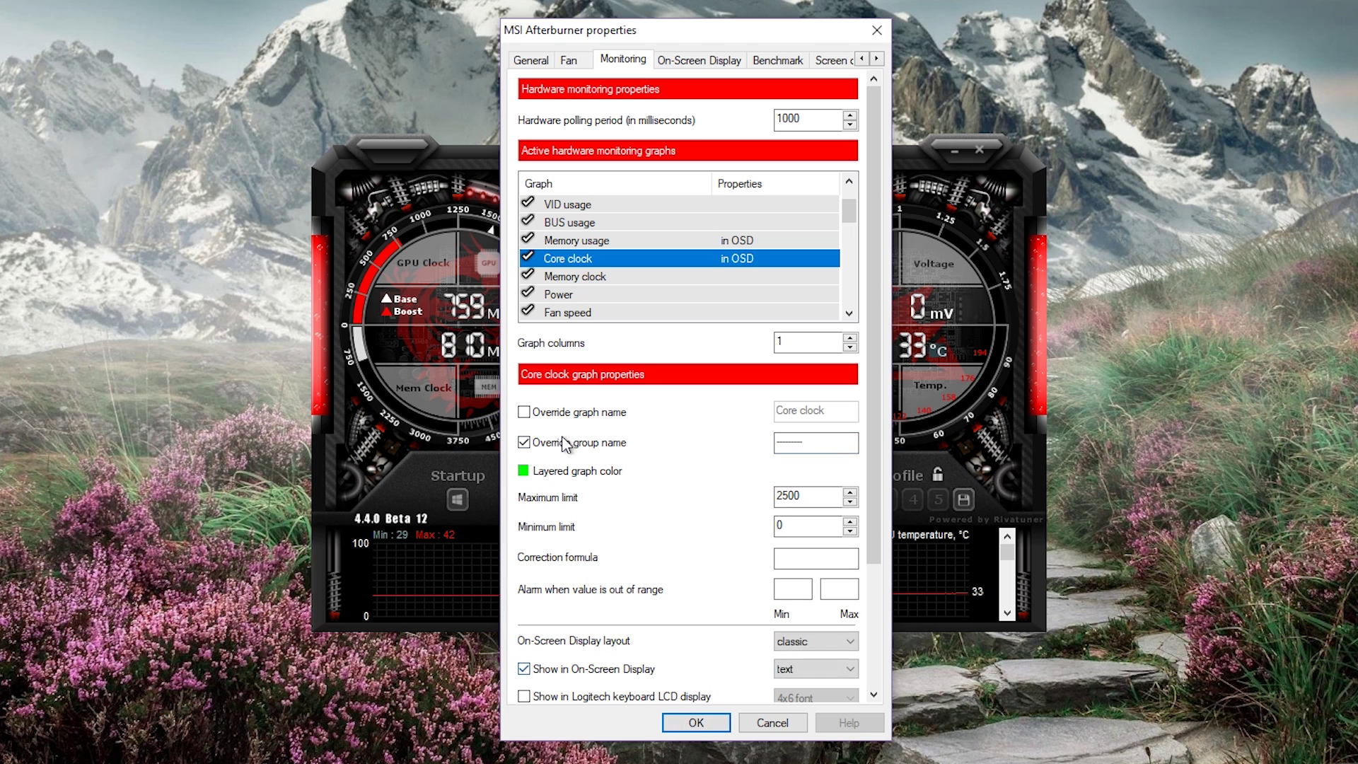
drag(585, 264, 596, 241)
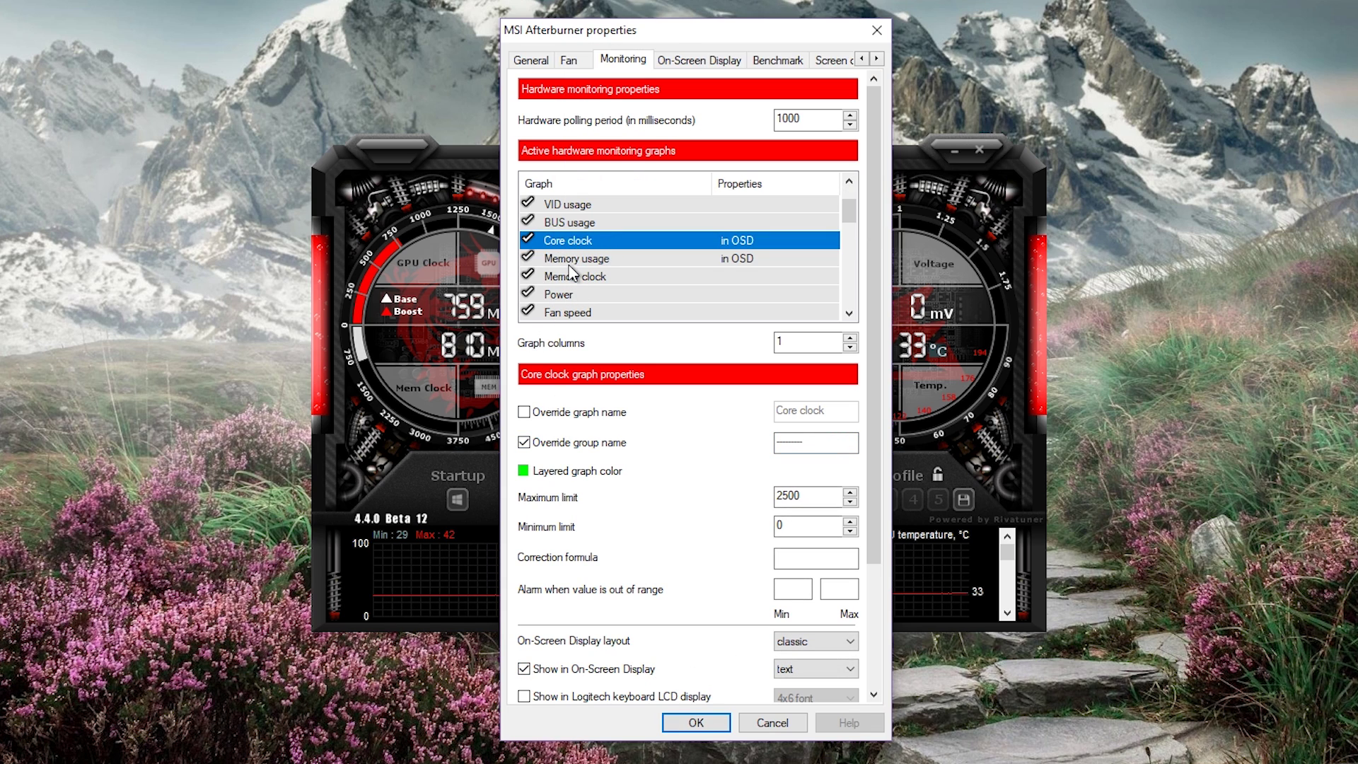
Step: Show CPU temperature in the OSD grouped as i5-6600
scroll(651, 275, down, 3)
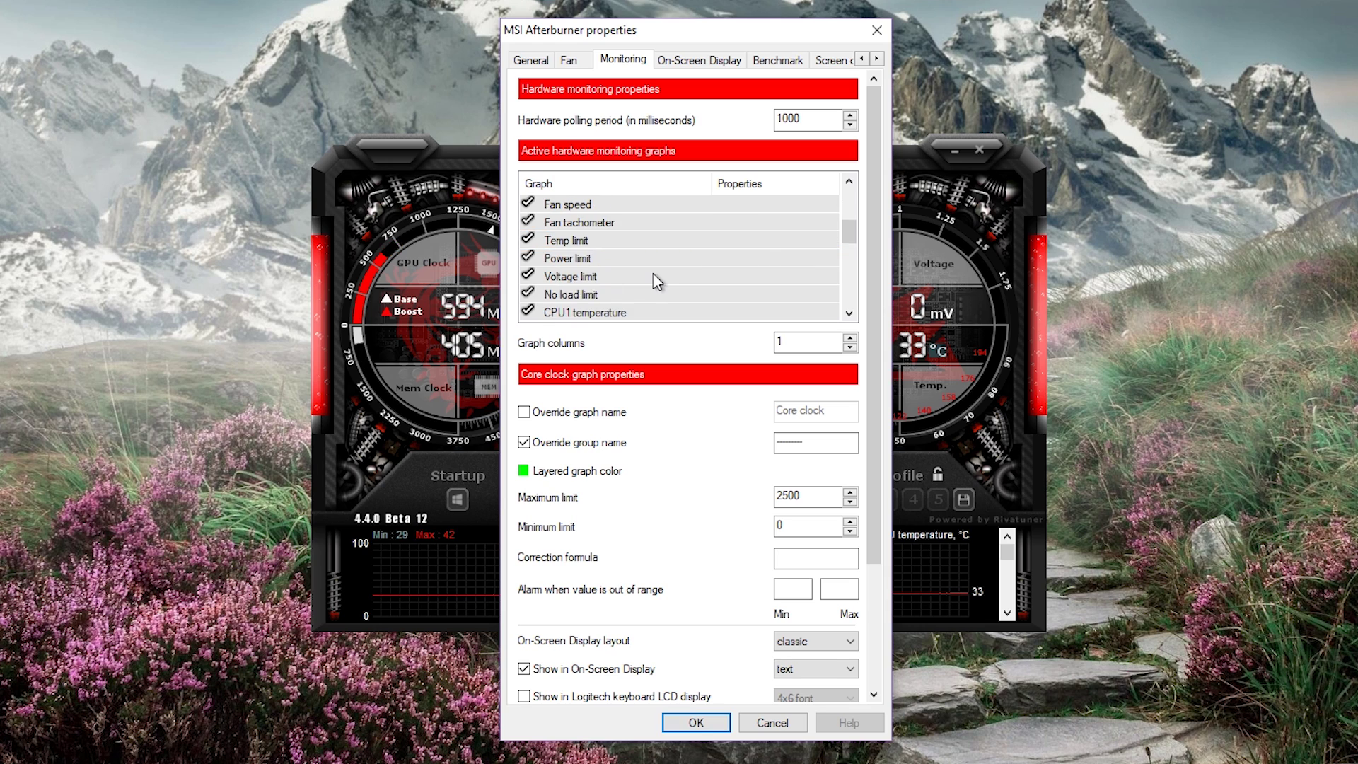
scroll(621, 276, down, 1)
click(606, 277)
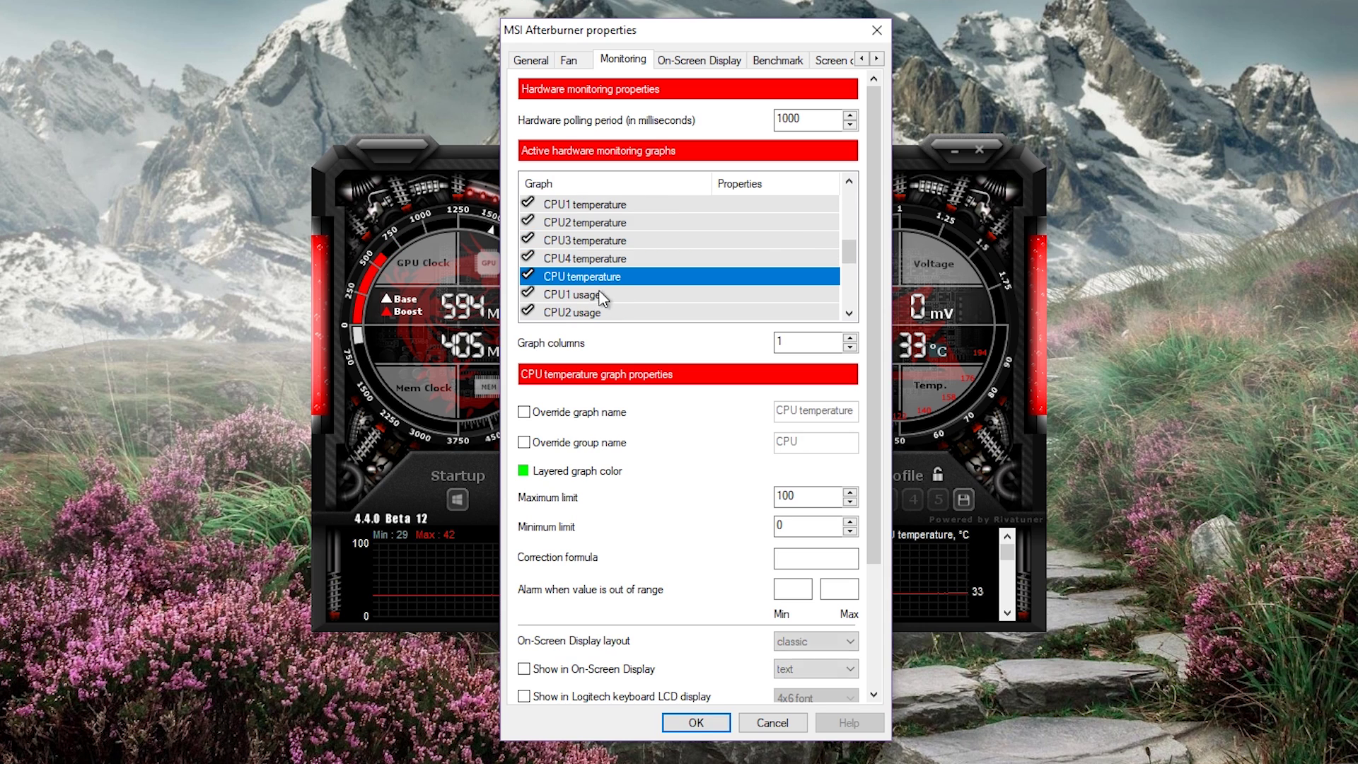
click(524, 668)
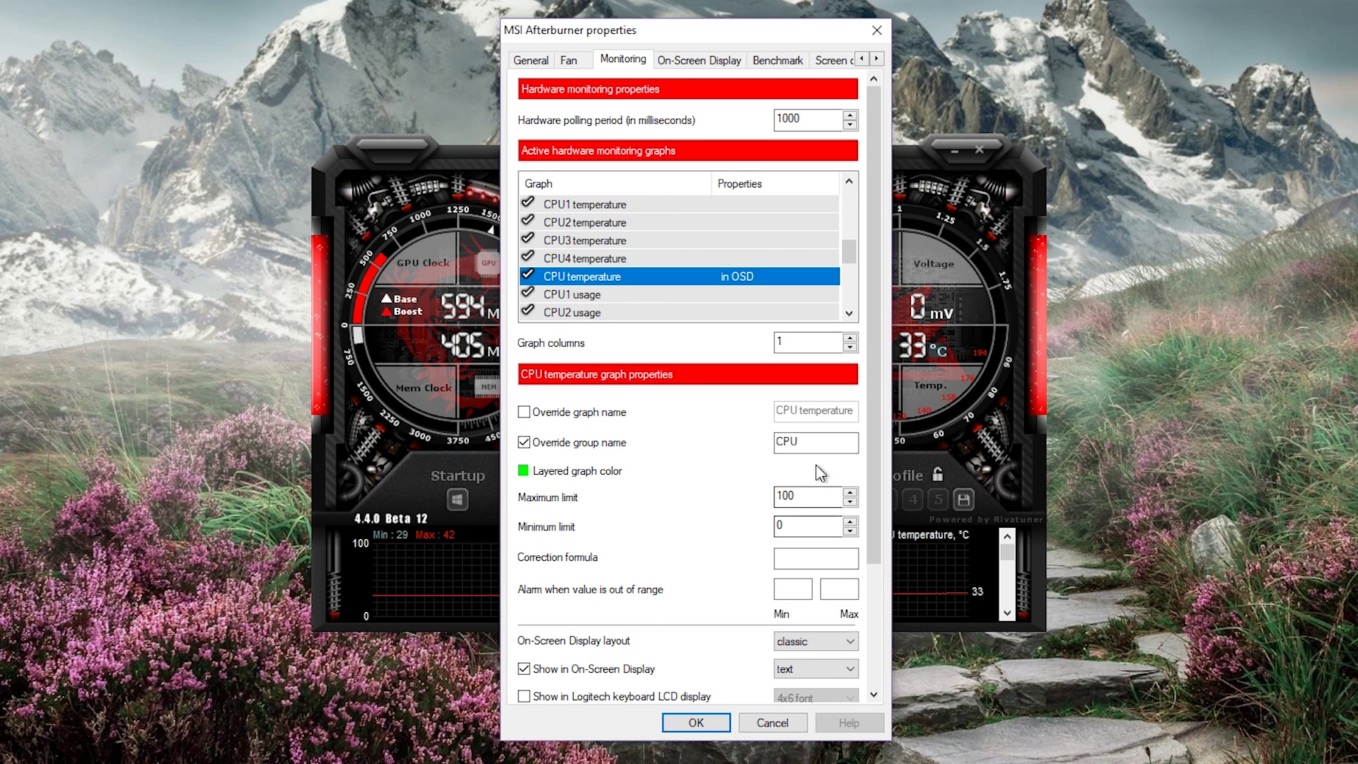
double_click(793, 442)
text(i5-6600)
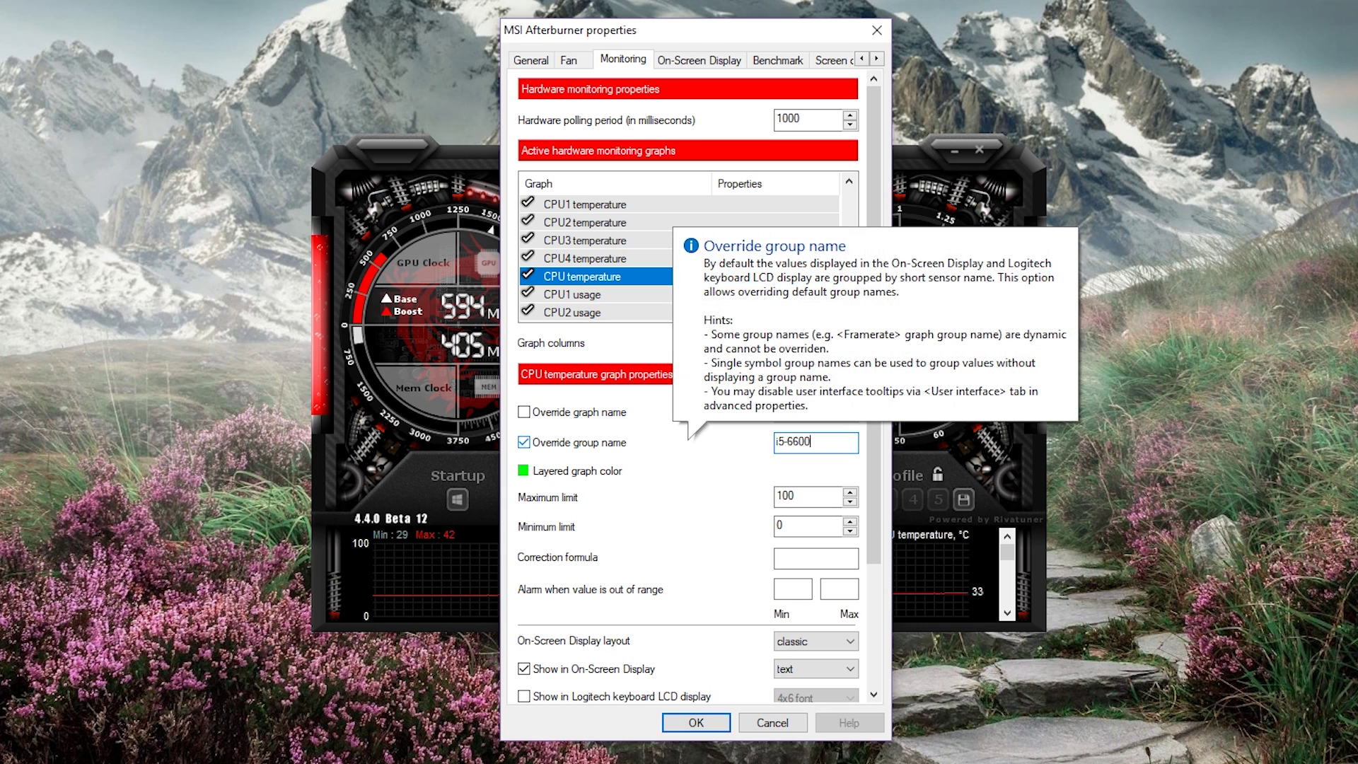
Step: Show CPU usage in the OSD under the i5-6600 group
scroll(596, 315, down, 1)
scroll(596, 315, down, 1)
click(598, 260)
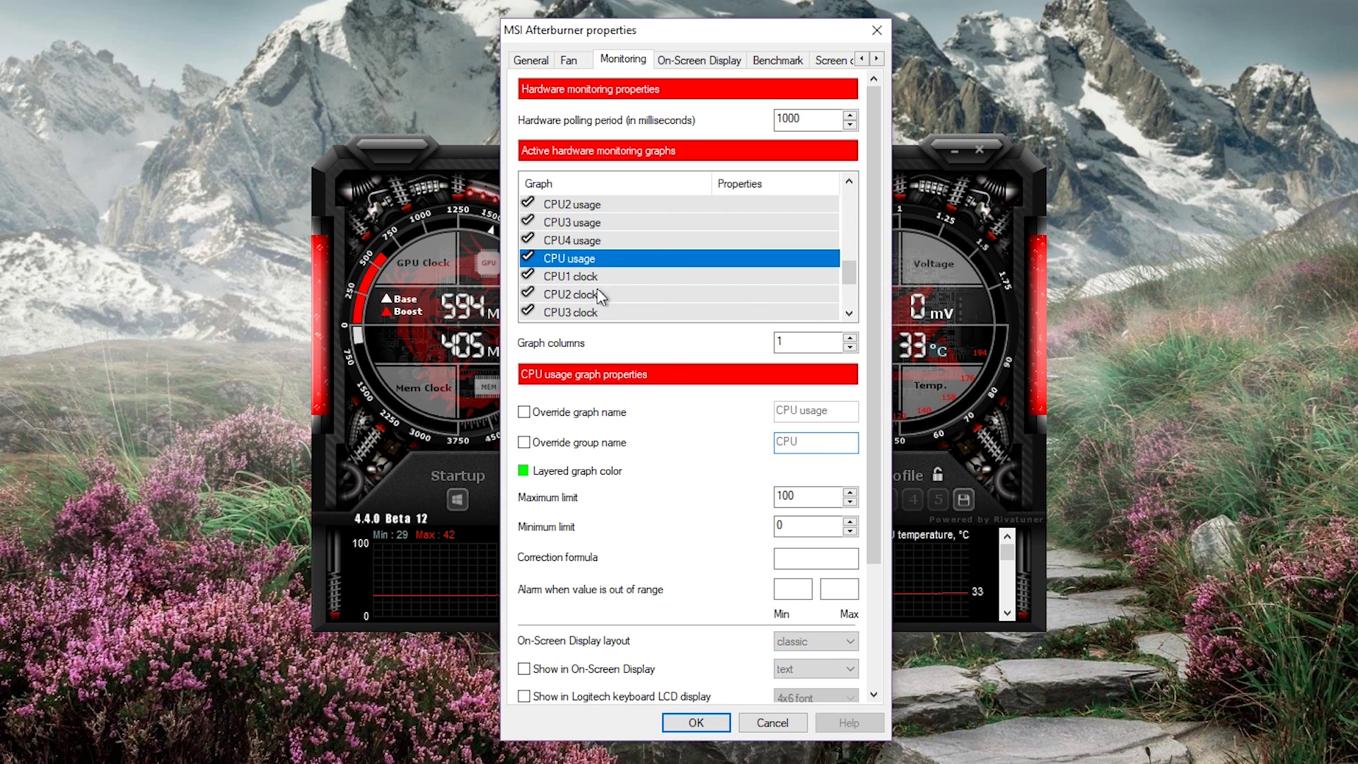
double_click(793, 442)
text(i5-6600)
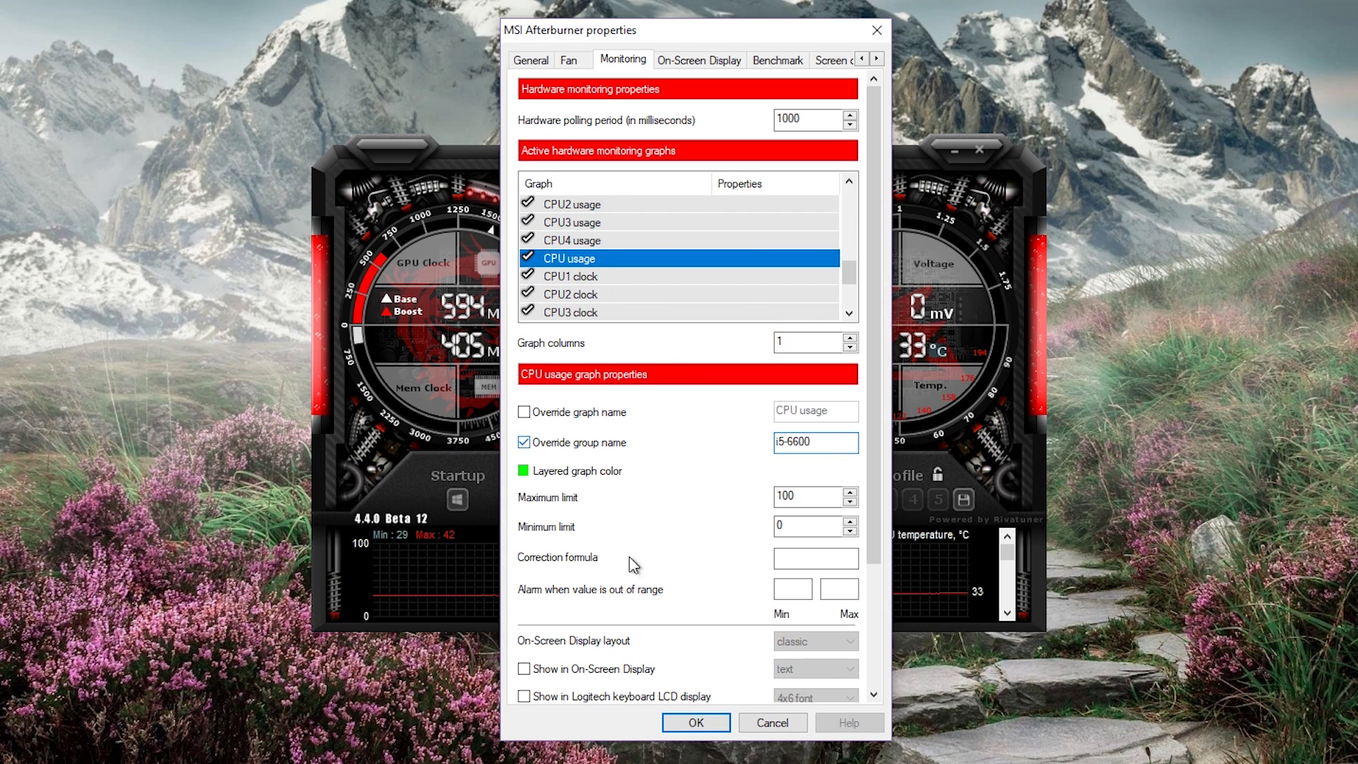
click(556, 669)
Step: Show RAM usage in the OSD with its group name overridden to DDR4 2133
scroll(611, 247, down, 2)
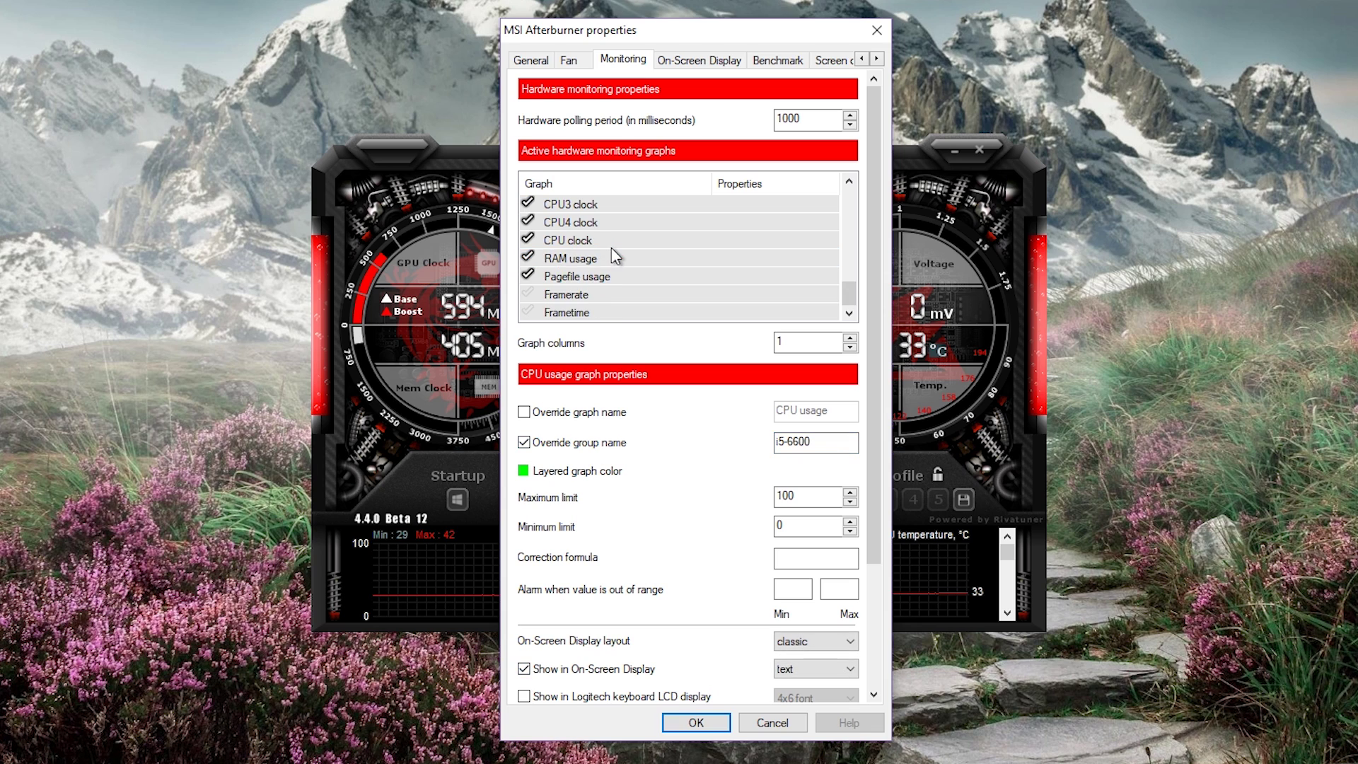
click(609, 259)
click(577, 444)
double_click(798, 442)
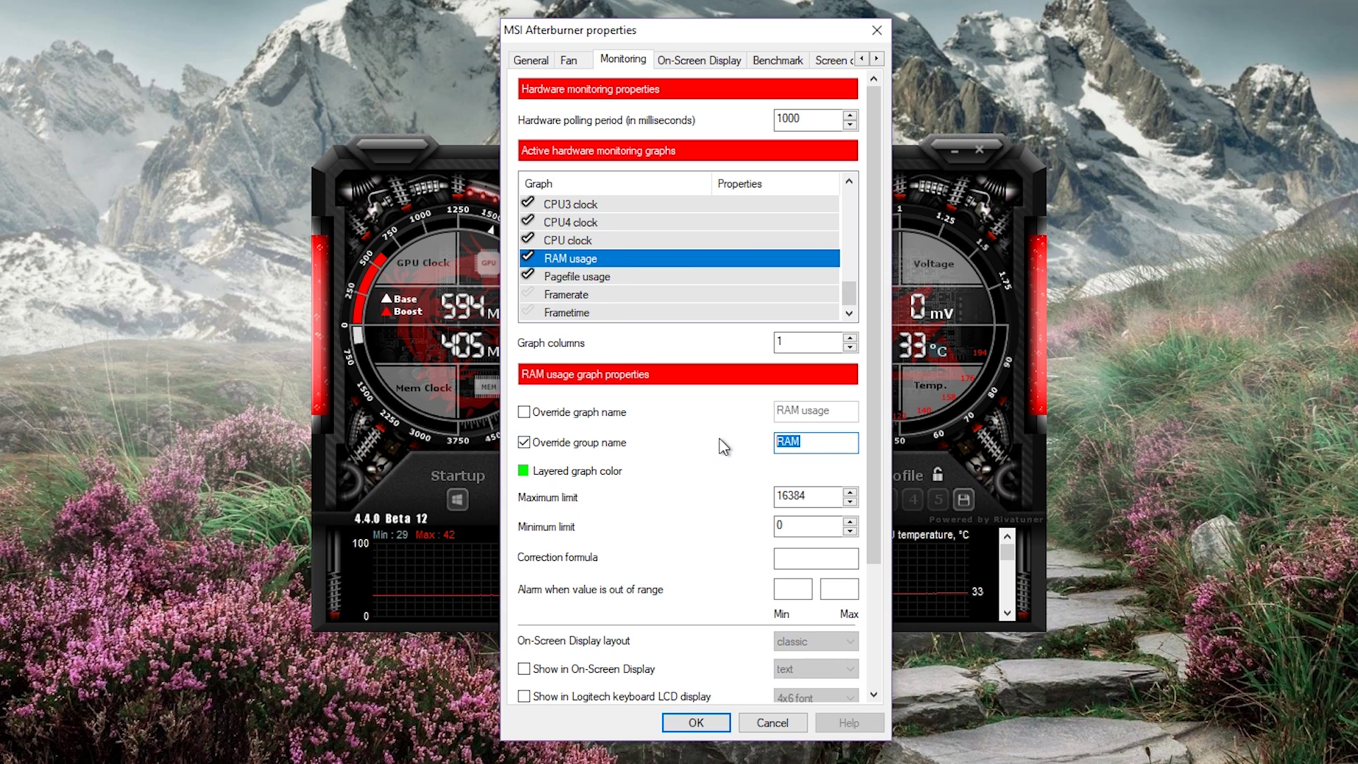
text(DDR4)
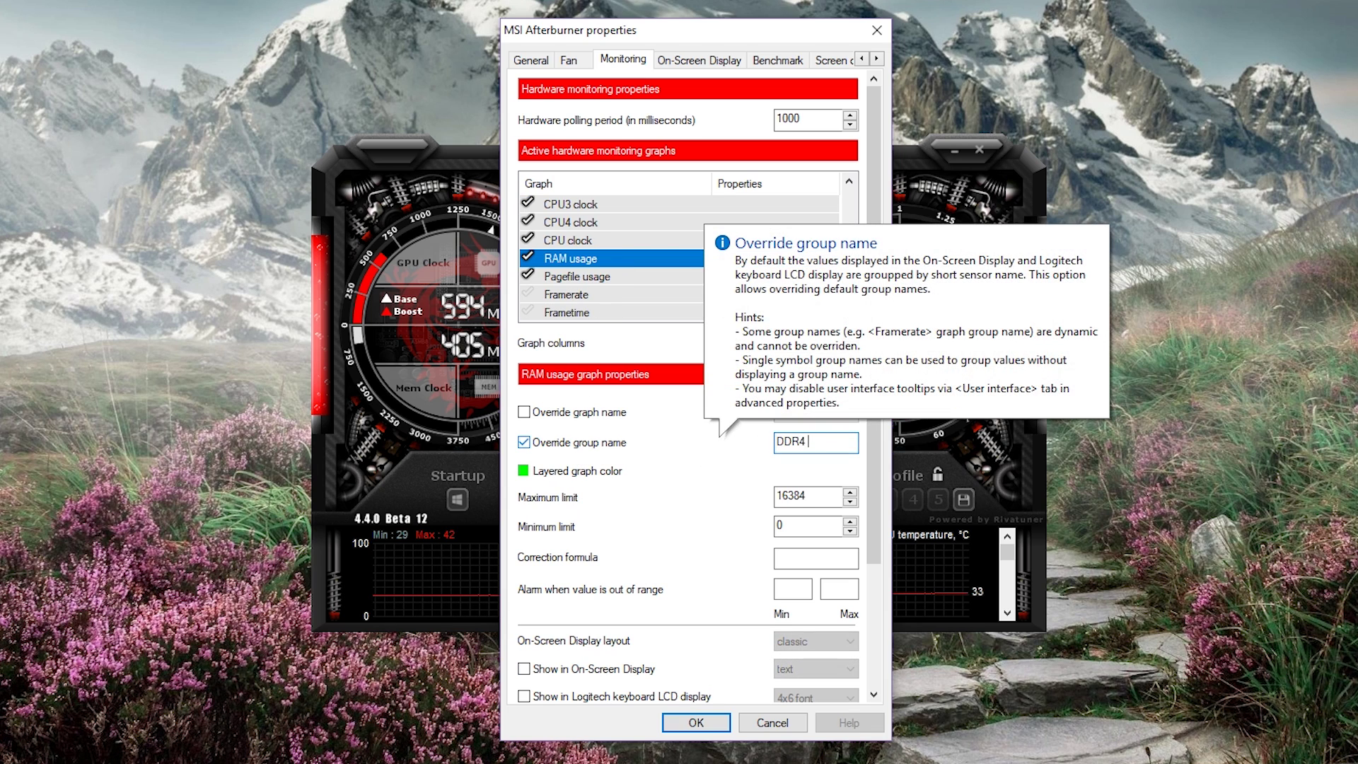
text( 2133)
click(593, 675)
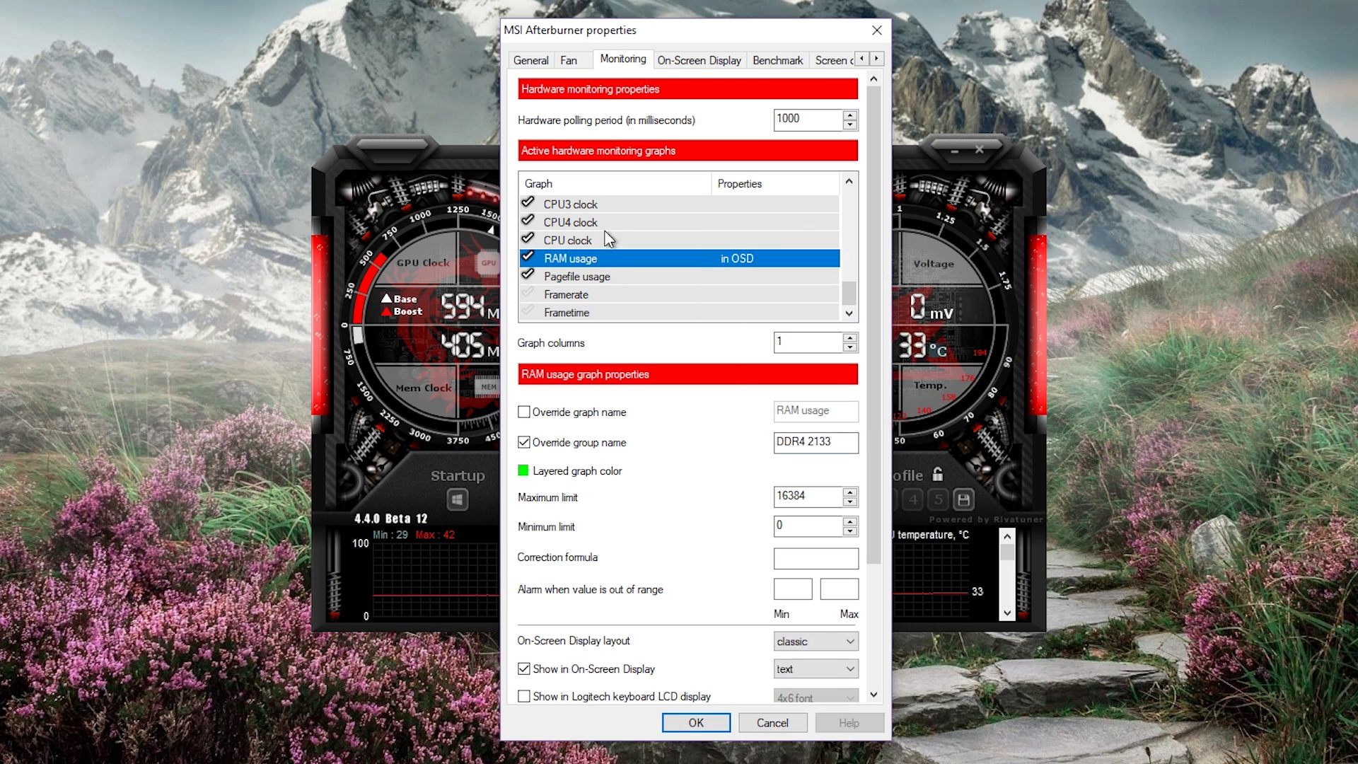
Step: Review the Framerate and Frametime graph properties
click(579, 297)
click(580, 315)
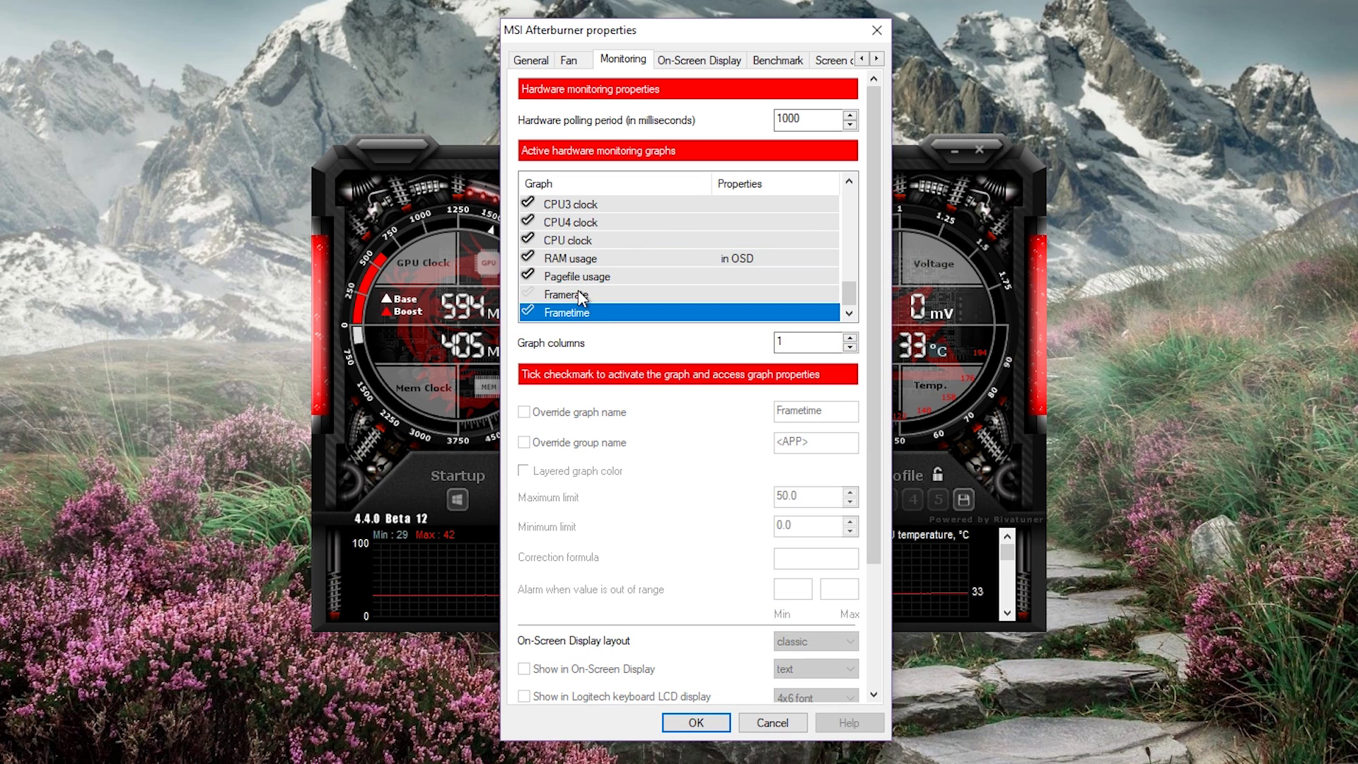
click(580, 295)
click(578, 314)
Step: Enable the Framerate and Frametime monitoring graphs
click(571, 293)
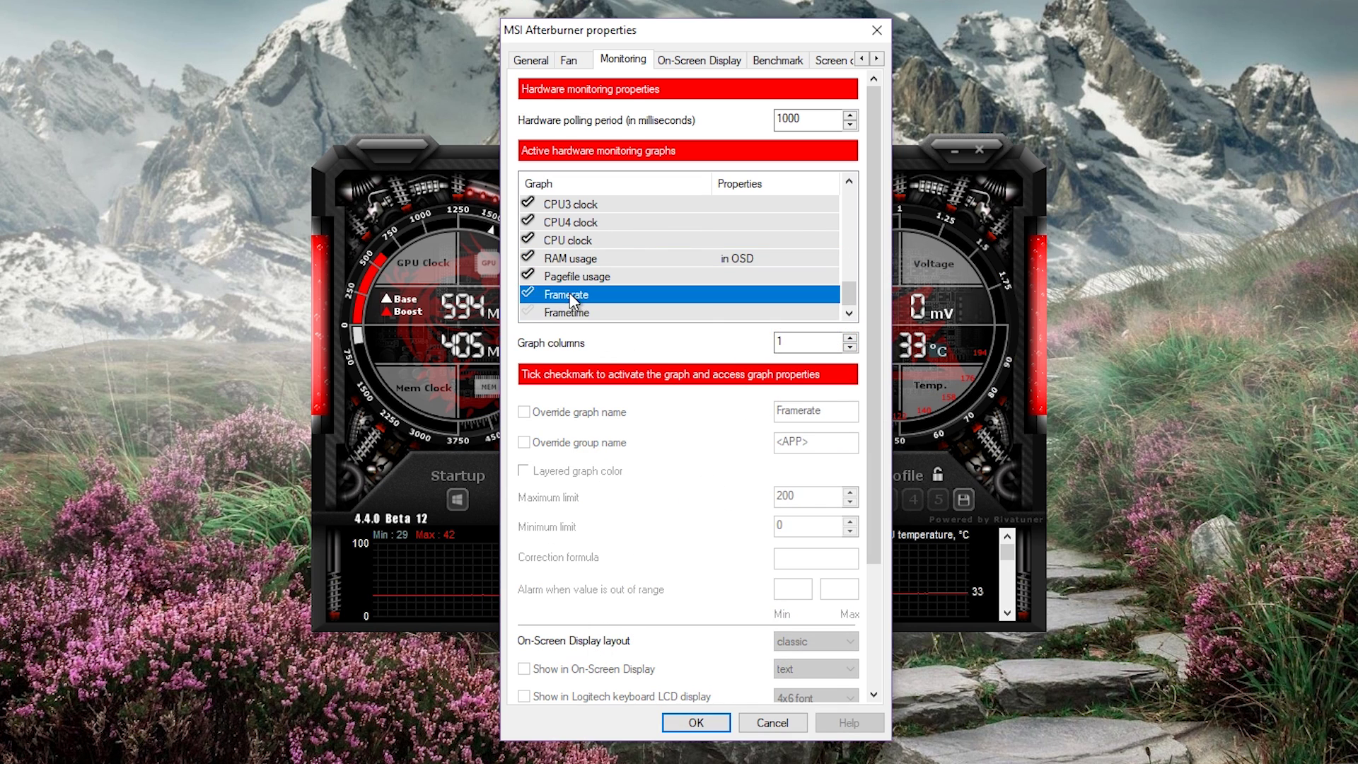
click(527, 294)
click(528, 313)
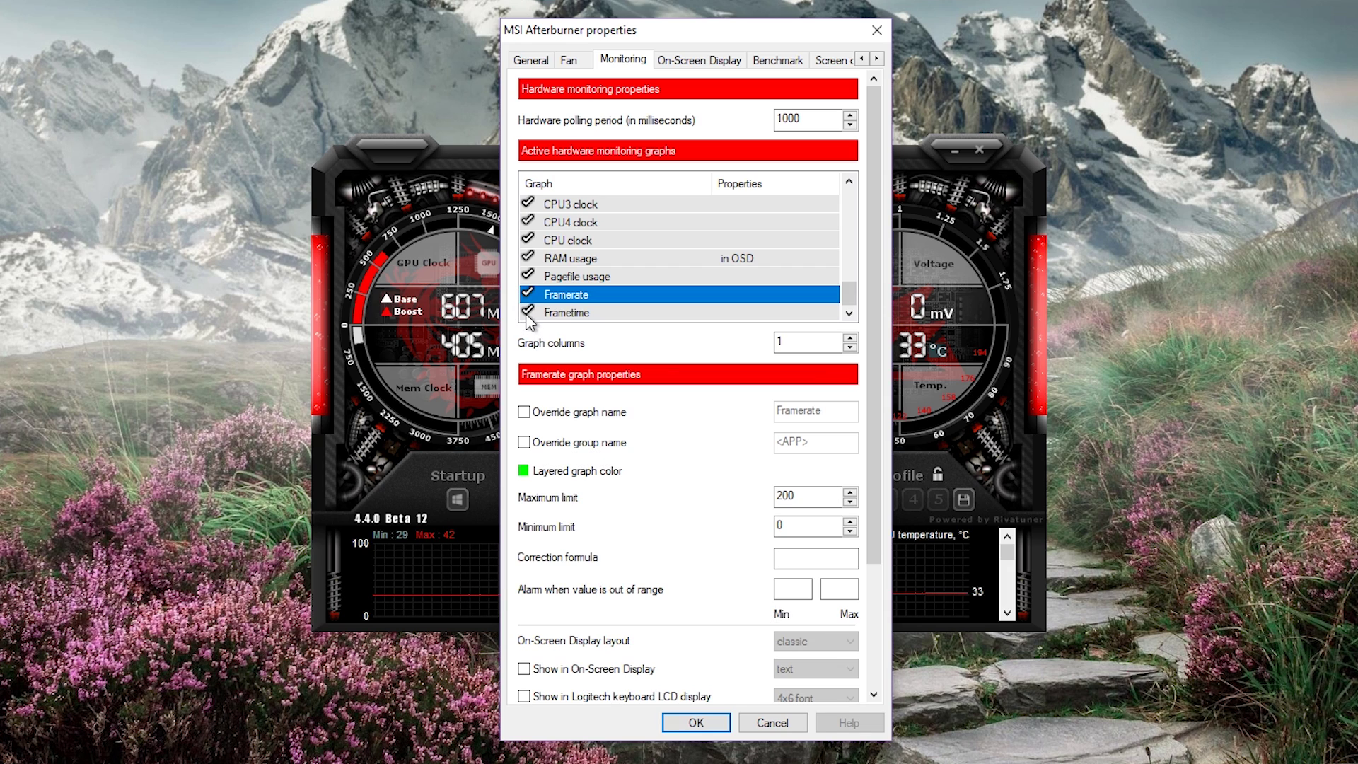
Step: Show Frametime and Framerate in the OSD, check the On-Screen Display tab, and confirm with OK
click(591, 314)
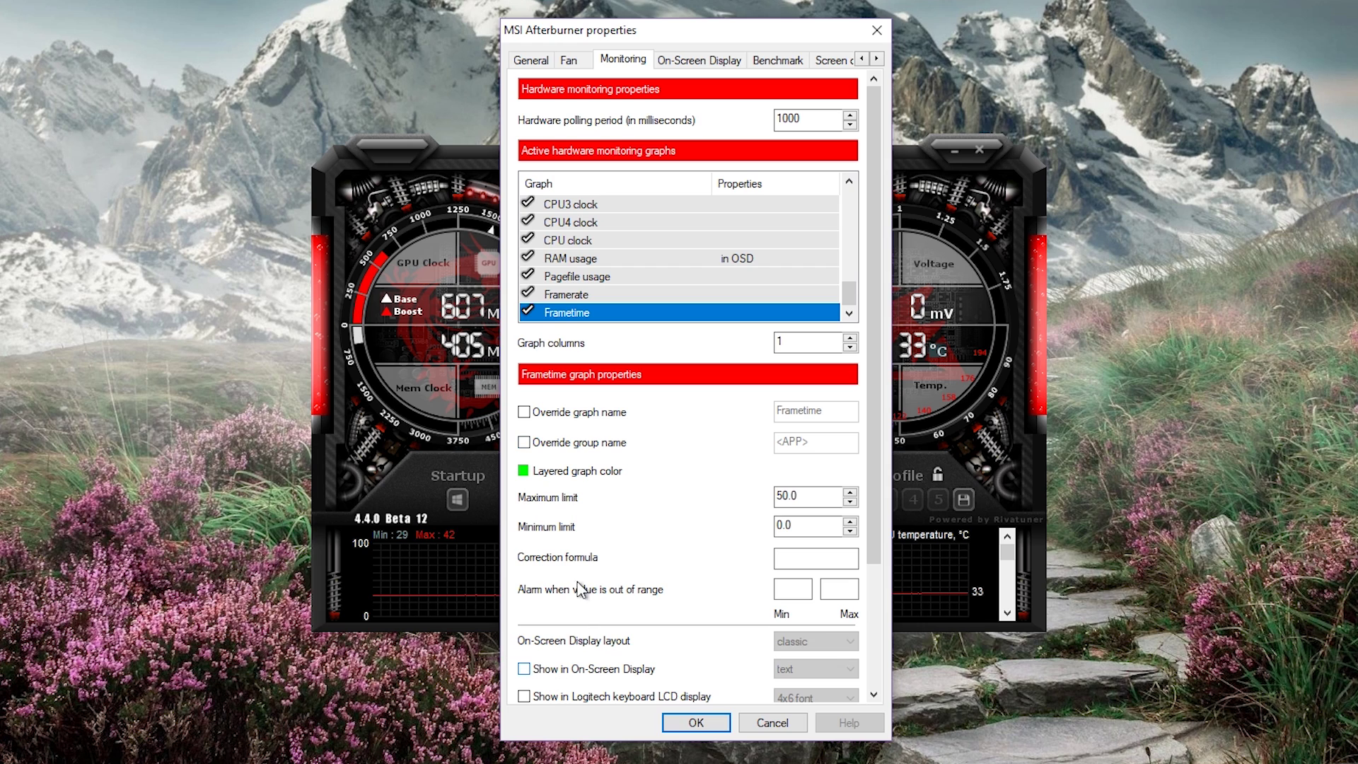
click(584, 668)
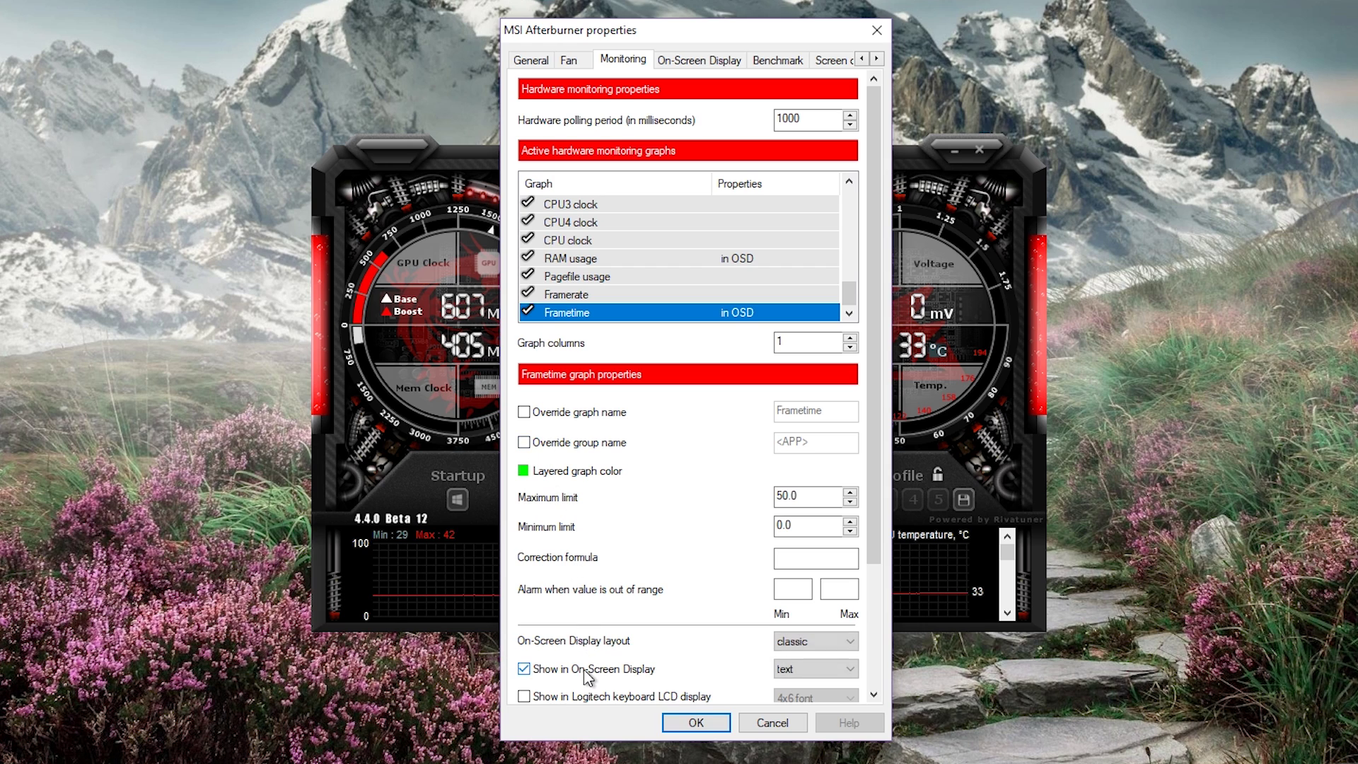
click(565, 296)
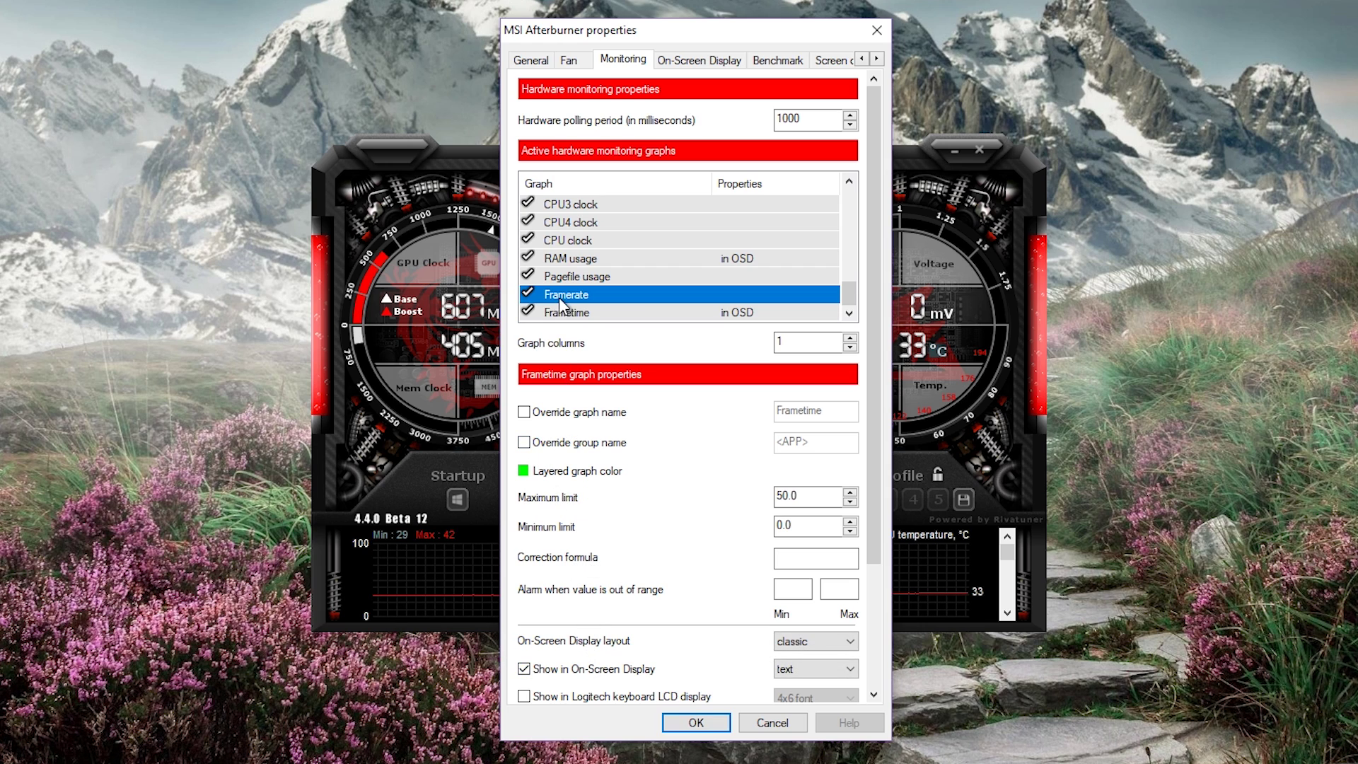
click(580, 669)
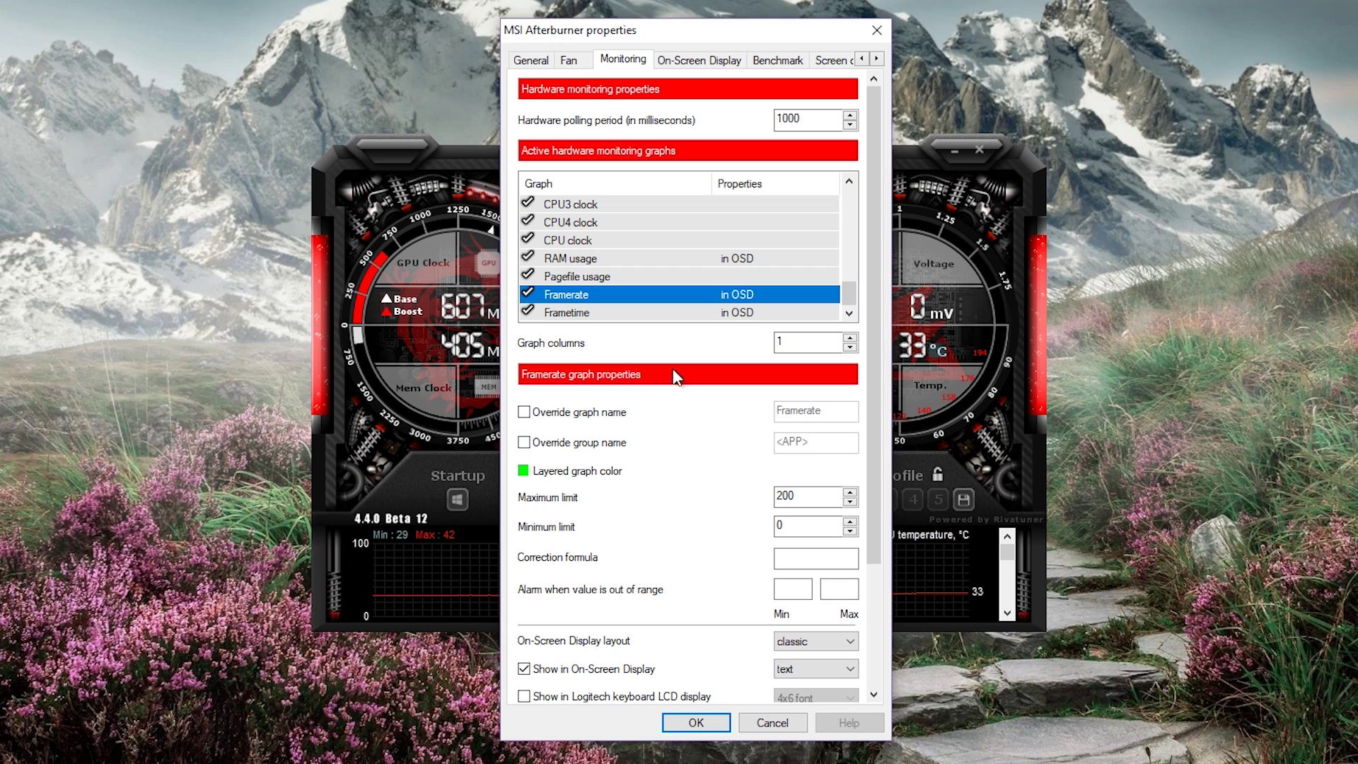
click(697, 61)
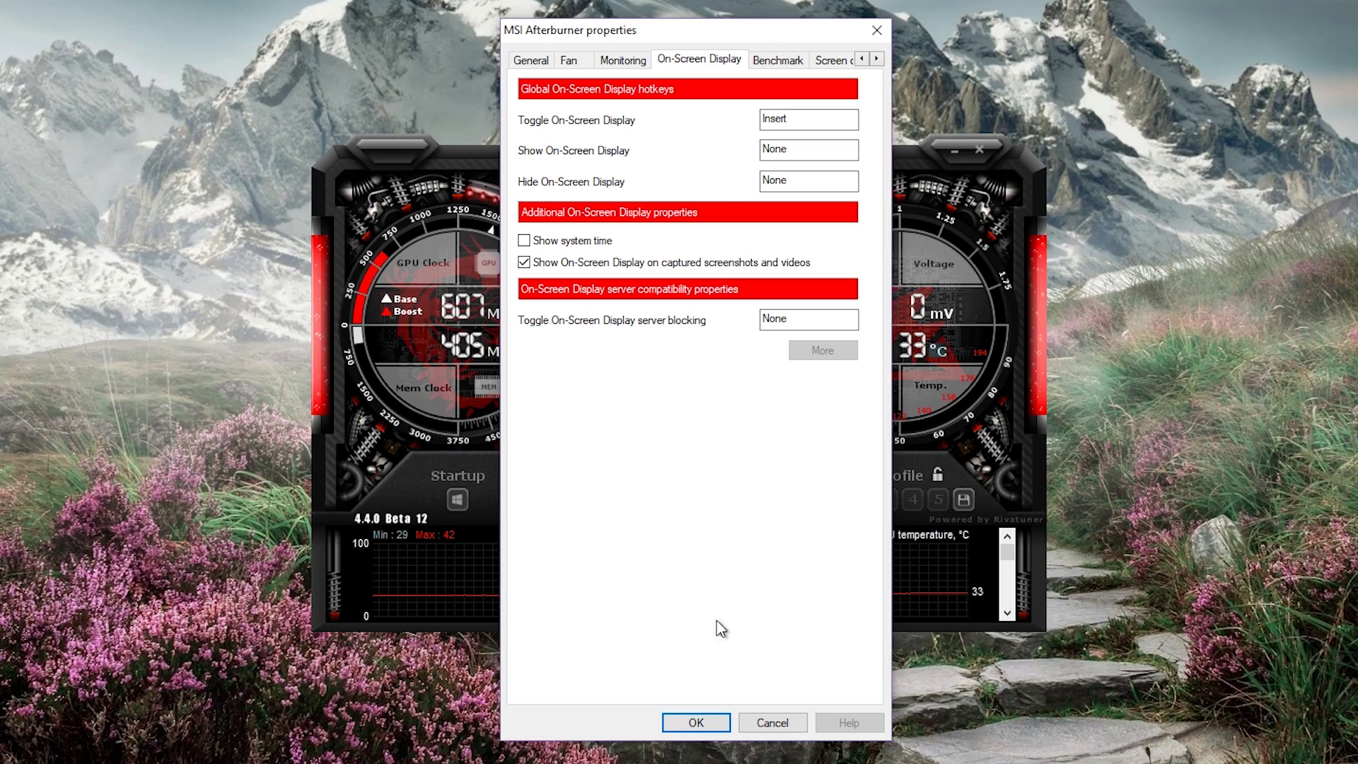
click(704, 722)
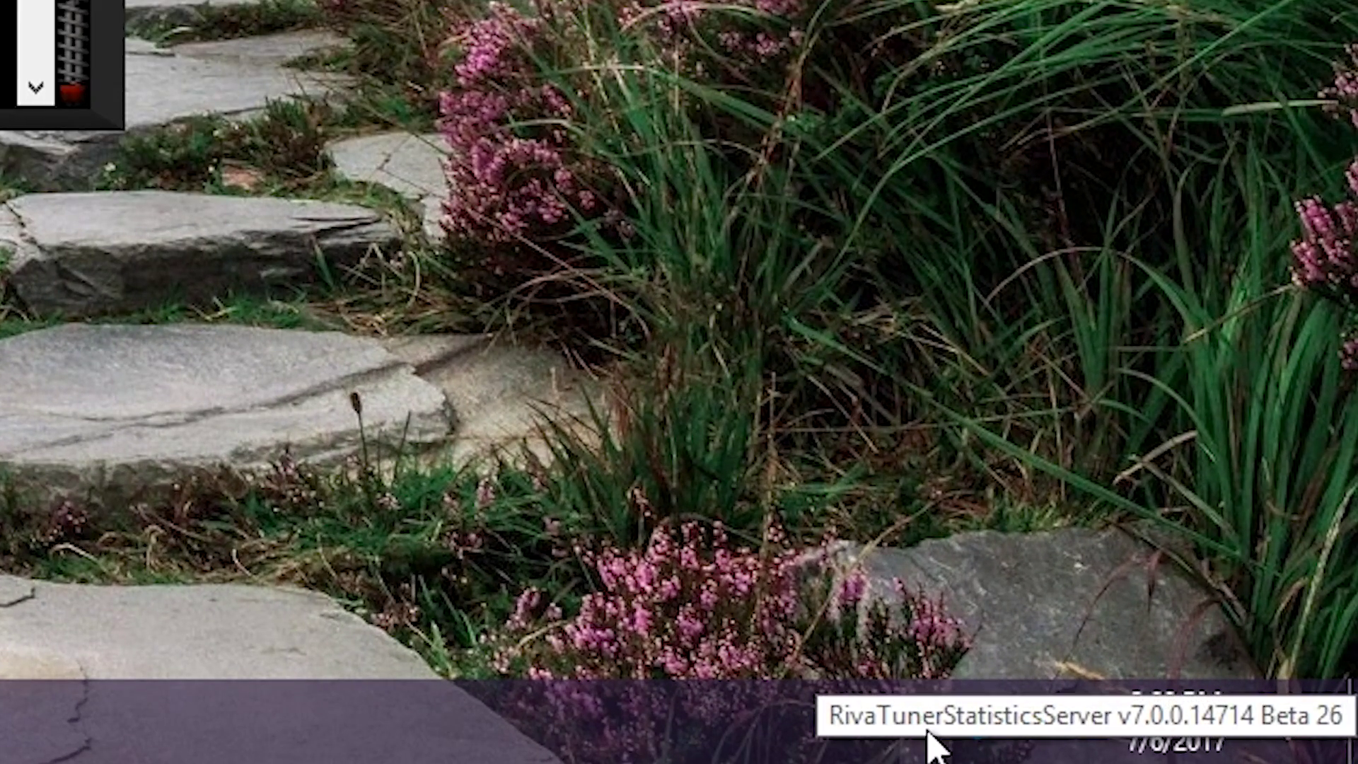
Step: Open RivaTuner Statistics Server's settings window from its tray icon, showing the Global profile
click(929, 736)
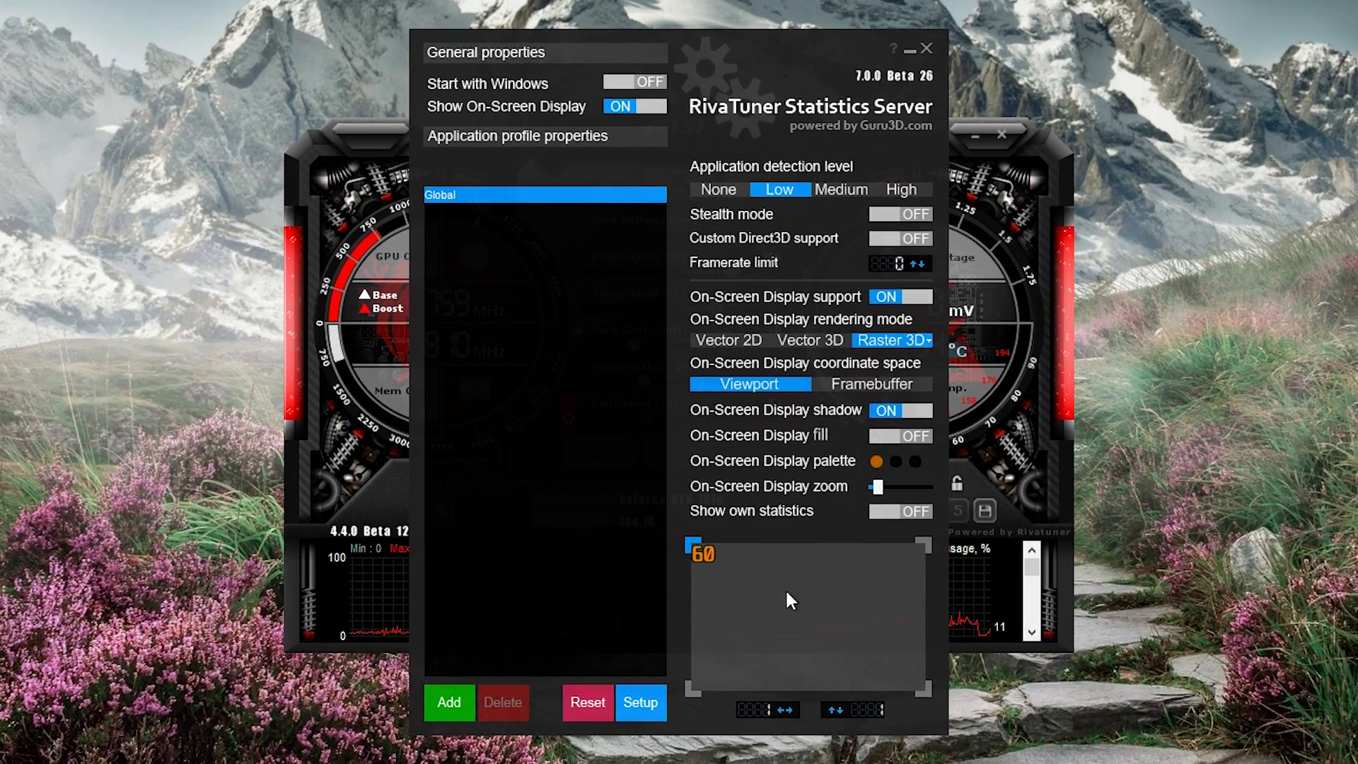
mouse_move(797, 609)
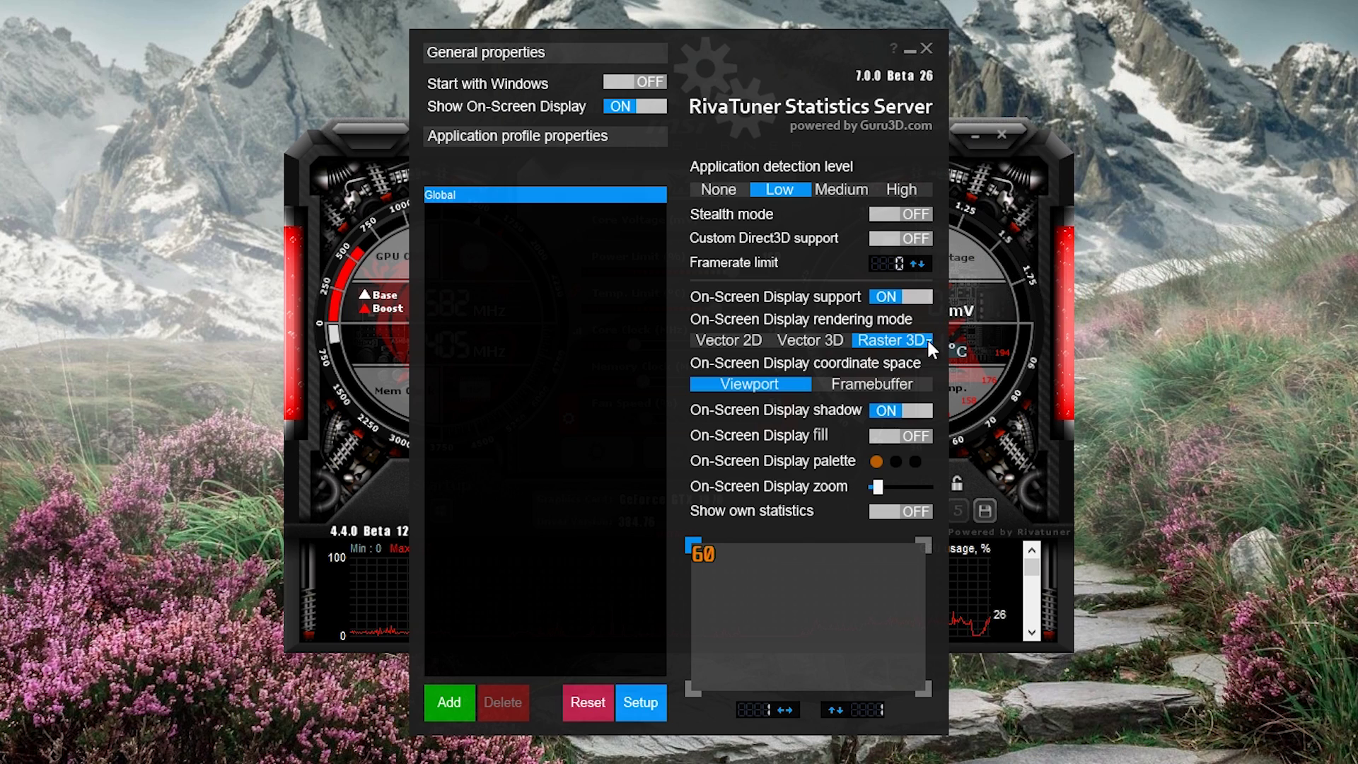
Step: Change the Raster 3D on-screen display font to GeForce Bold at size 8
click(927, 339)
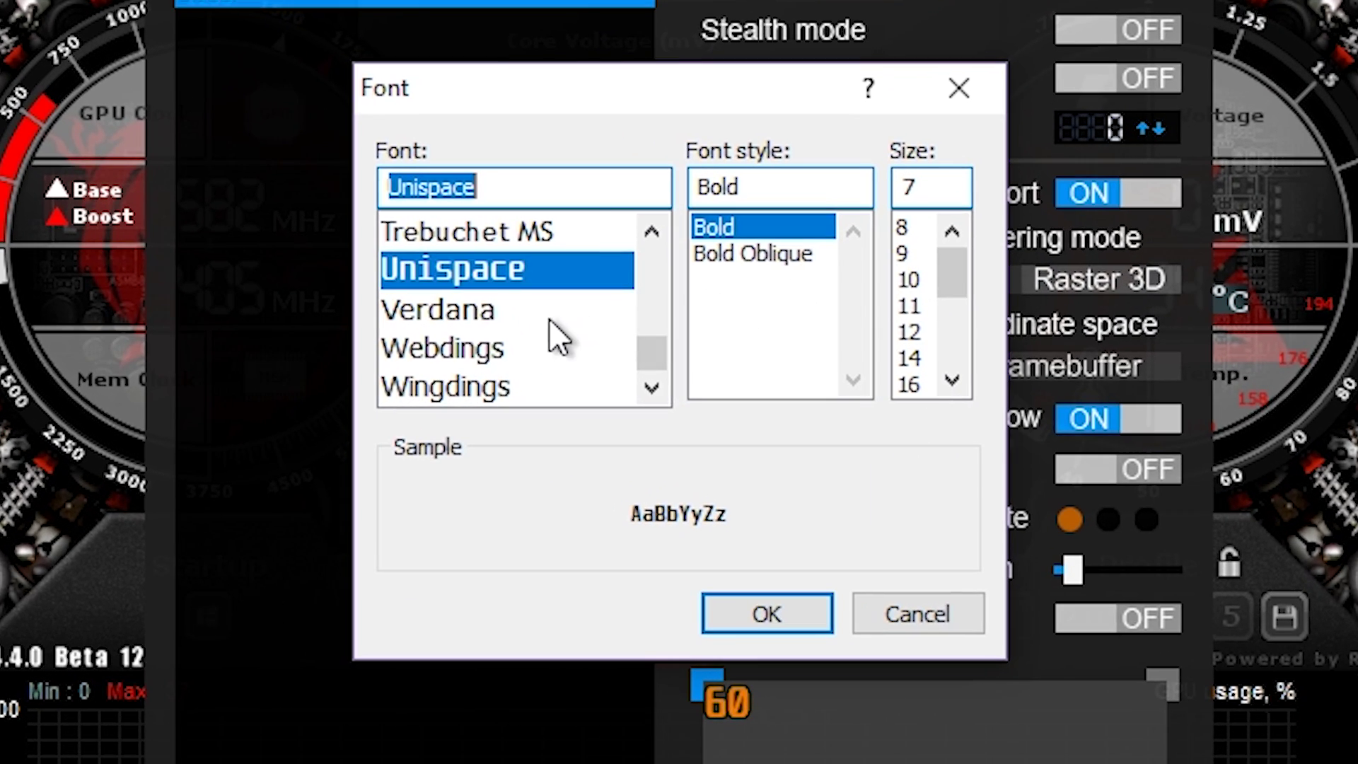
scroll(560, 327, up, 10)
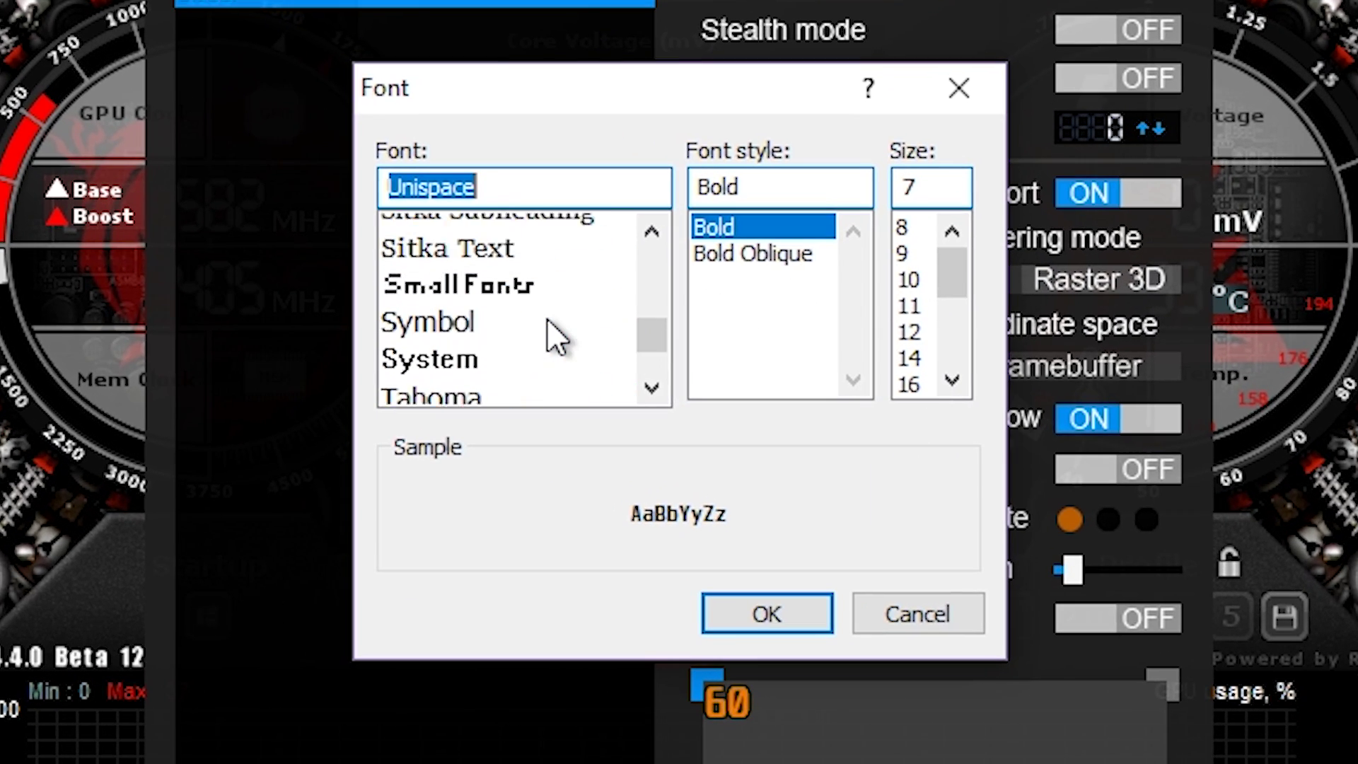
scroll(542, 317, up, 10)
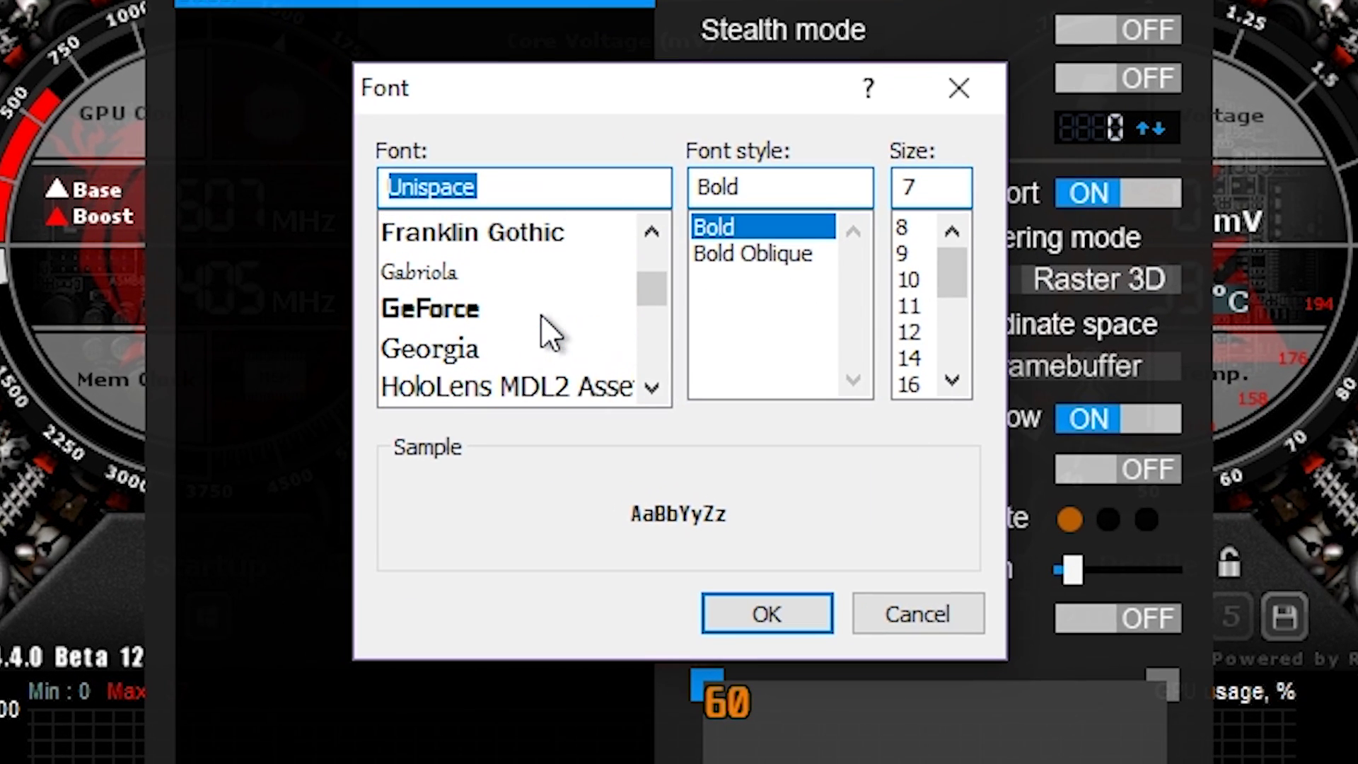
click(424, 311)
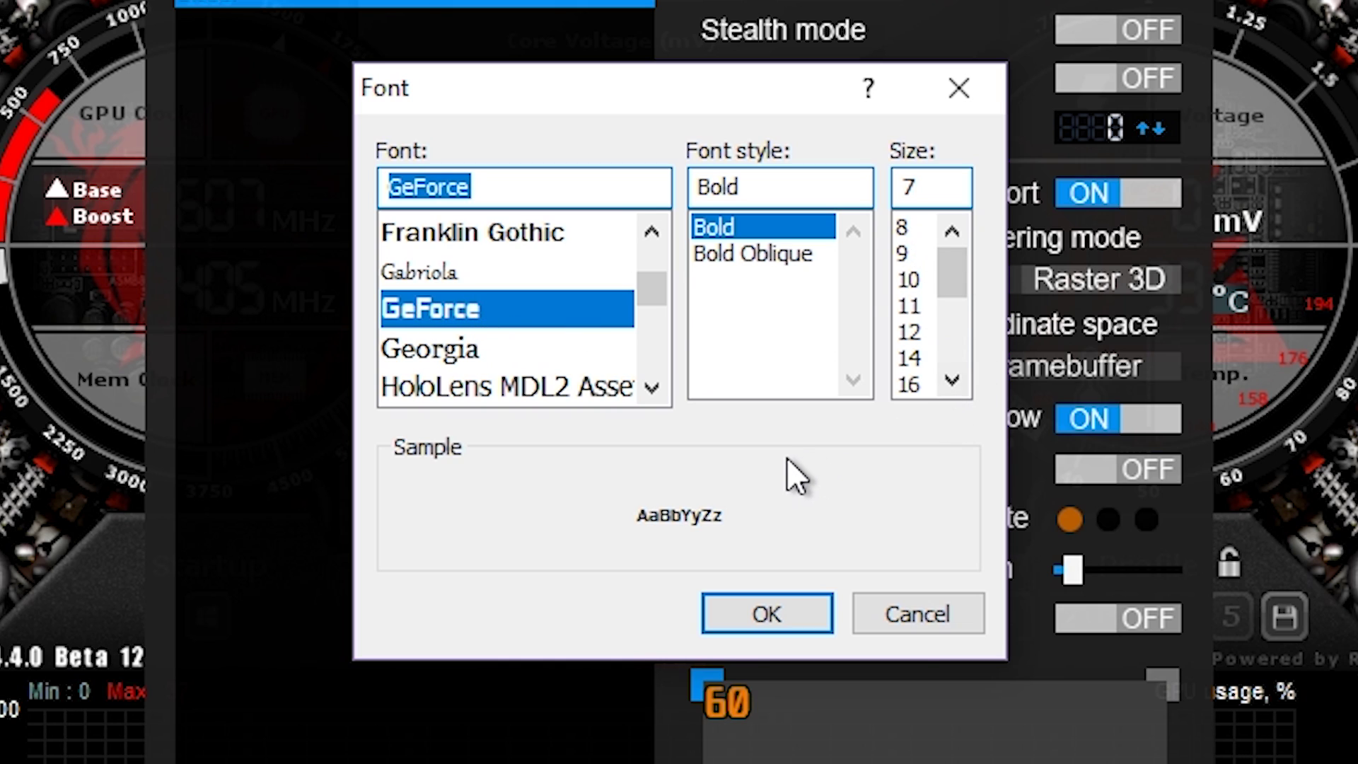
click(920, 225)
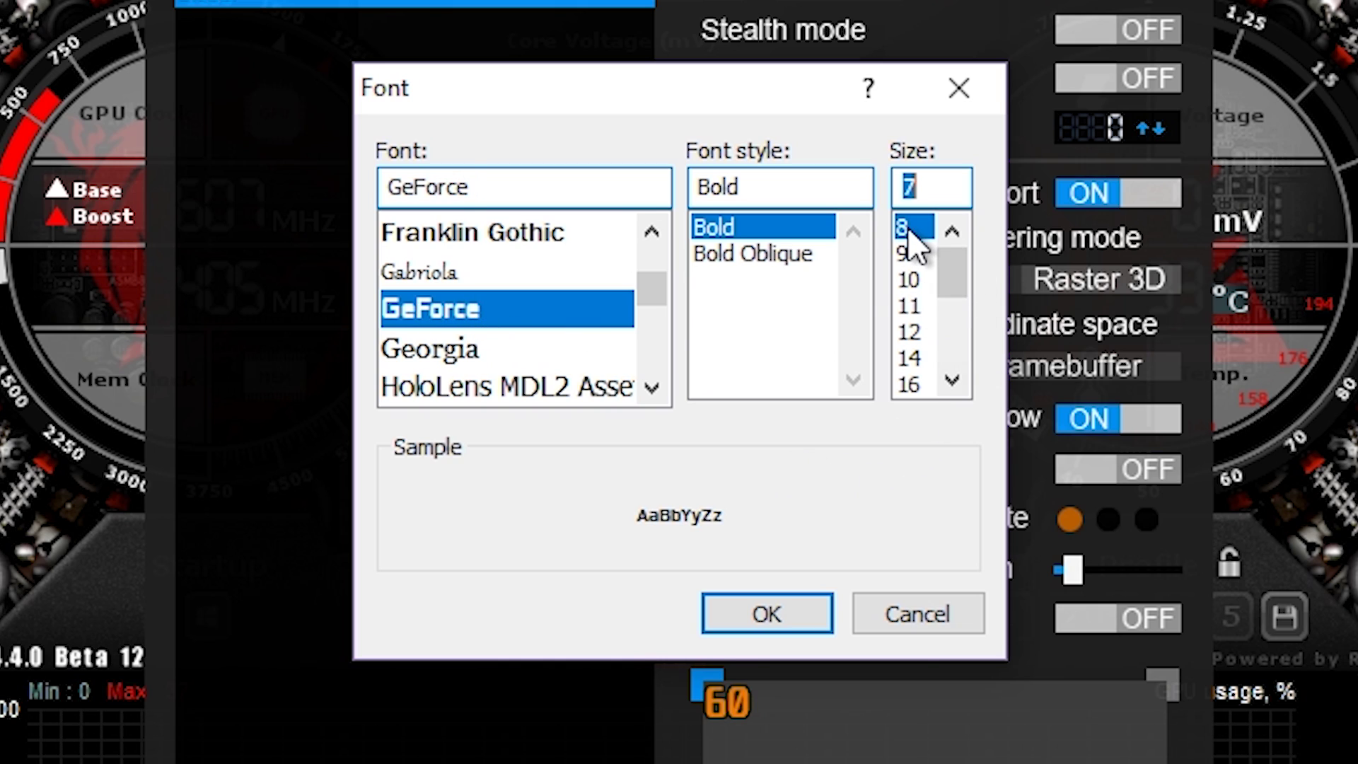
click(779, 617)
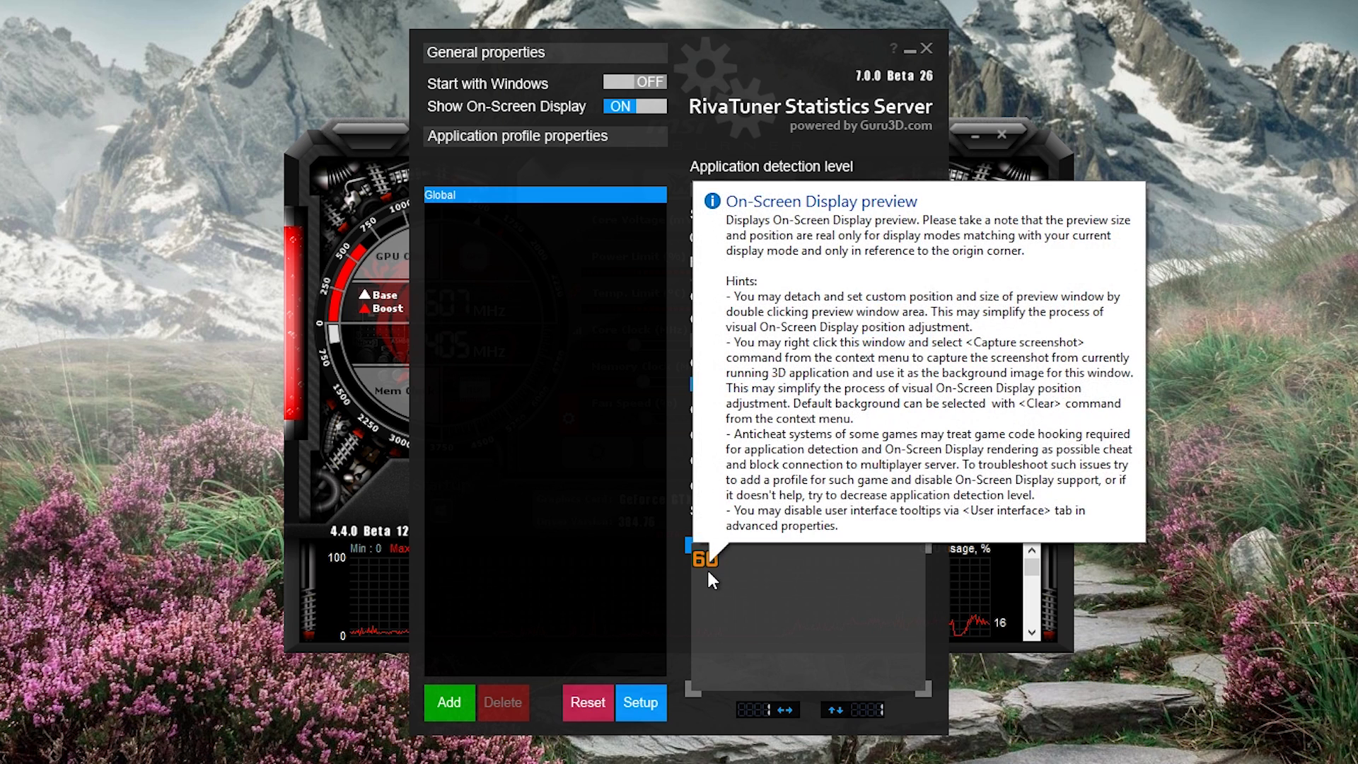
Step: Slightly raise the OSD zoom and set the OSD X position to 738
drag(878, 487, 889, 516)
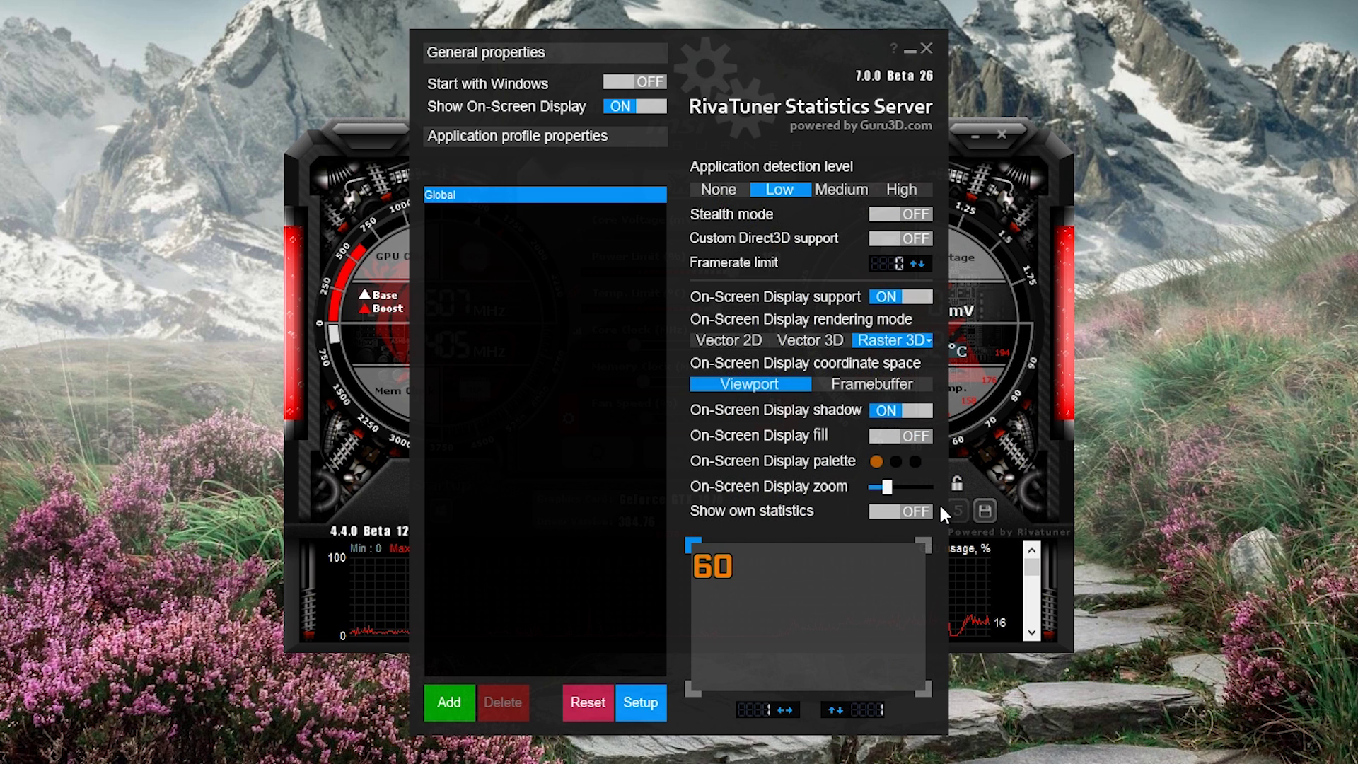
click(758, 706)
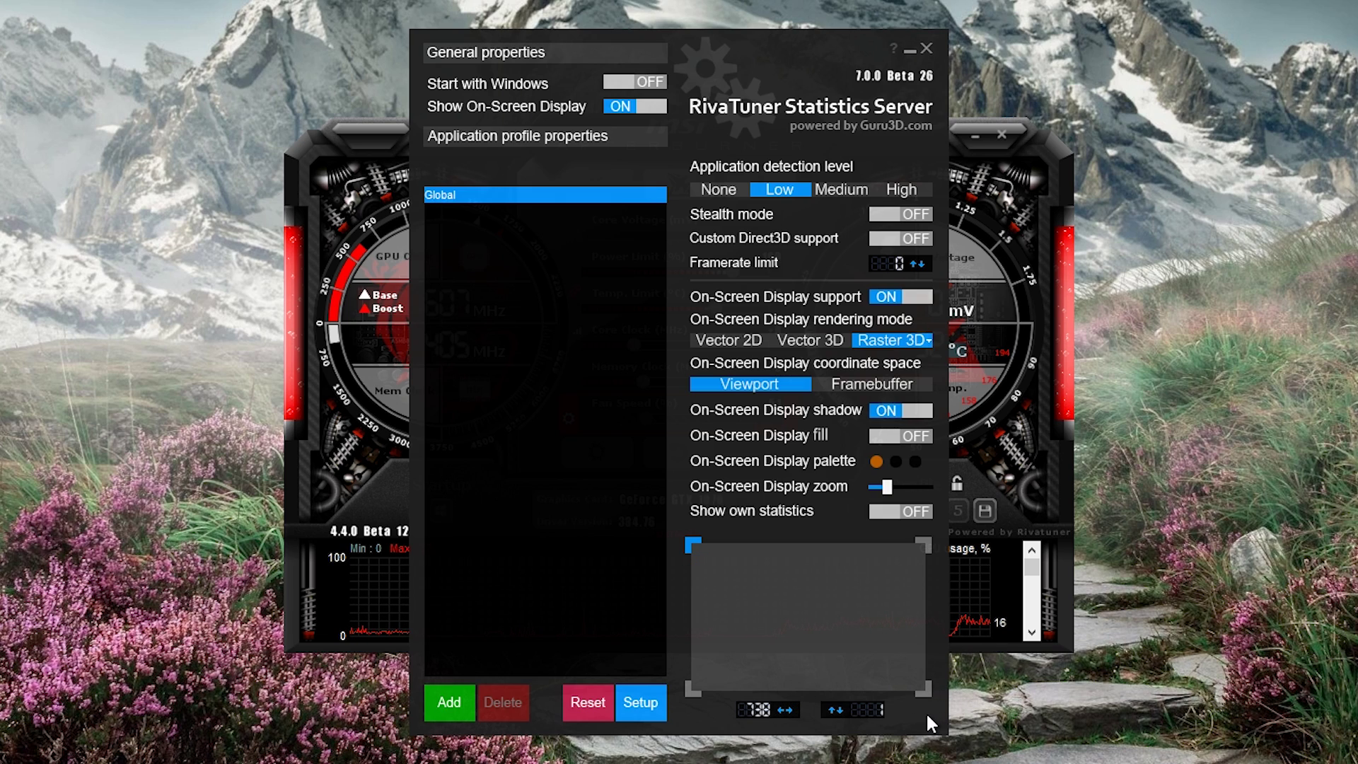
Step: In RivaTuner's Setup, enable the frametime history overlay as a graph and confirm with OK
click(639, 703)
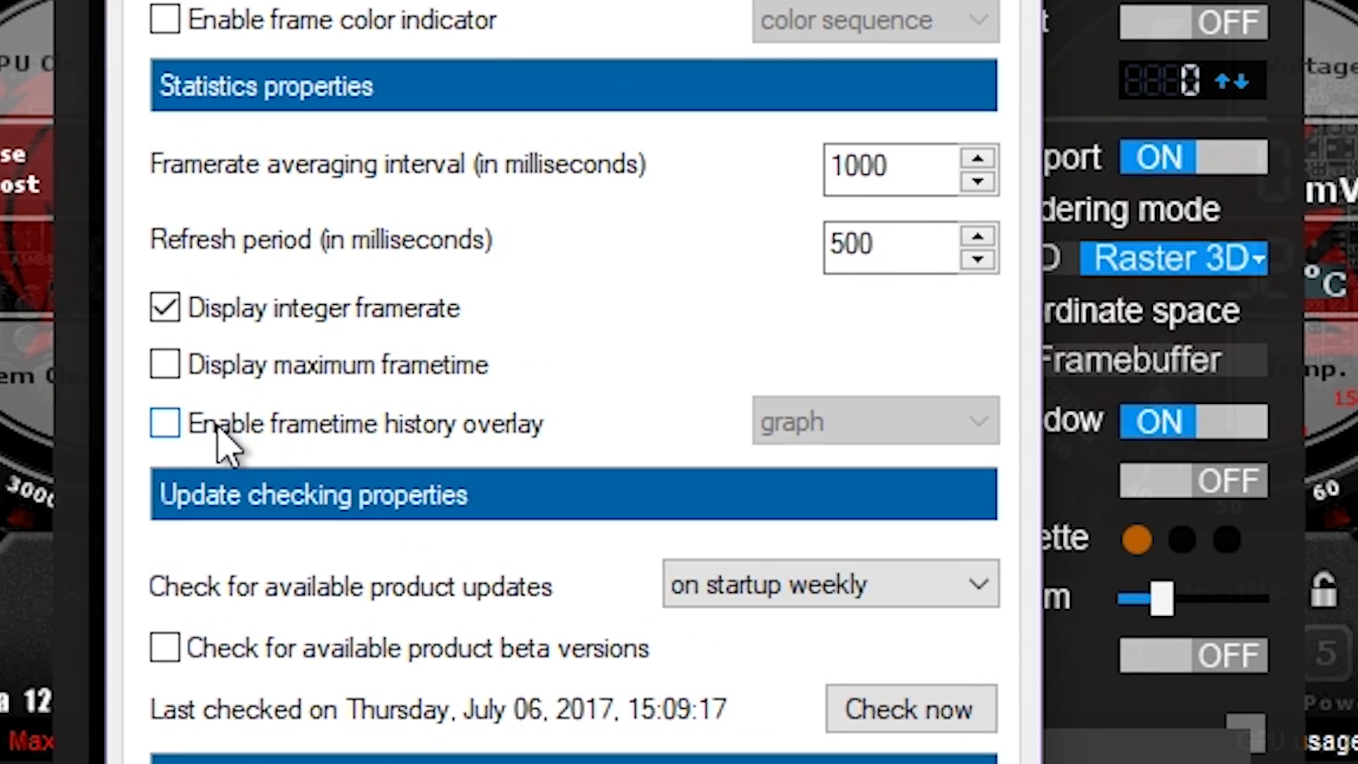
click(480, 413)
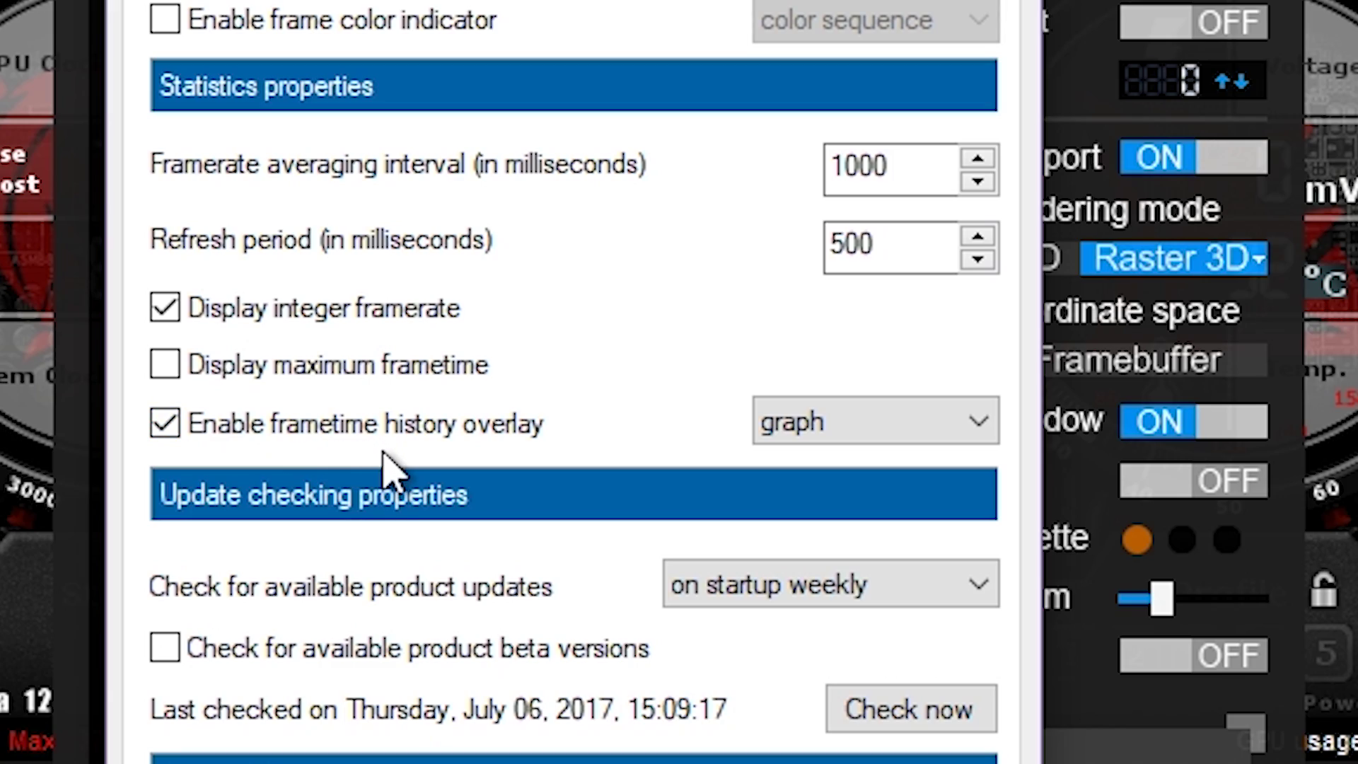
click(639, 626)
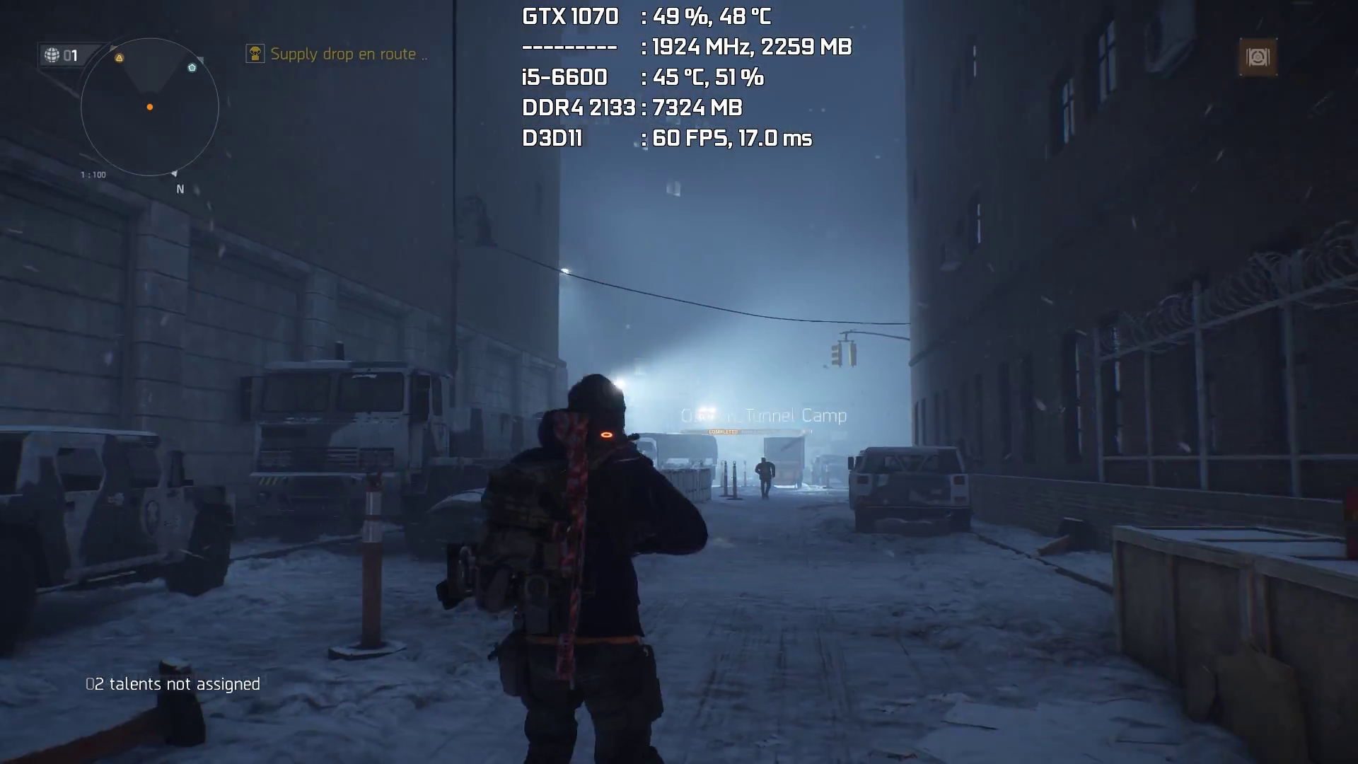
Step: Walk forward down the street checking the overlay, then turn RivaTuner's Show own statistics on
key(w)
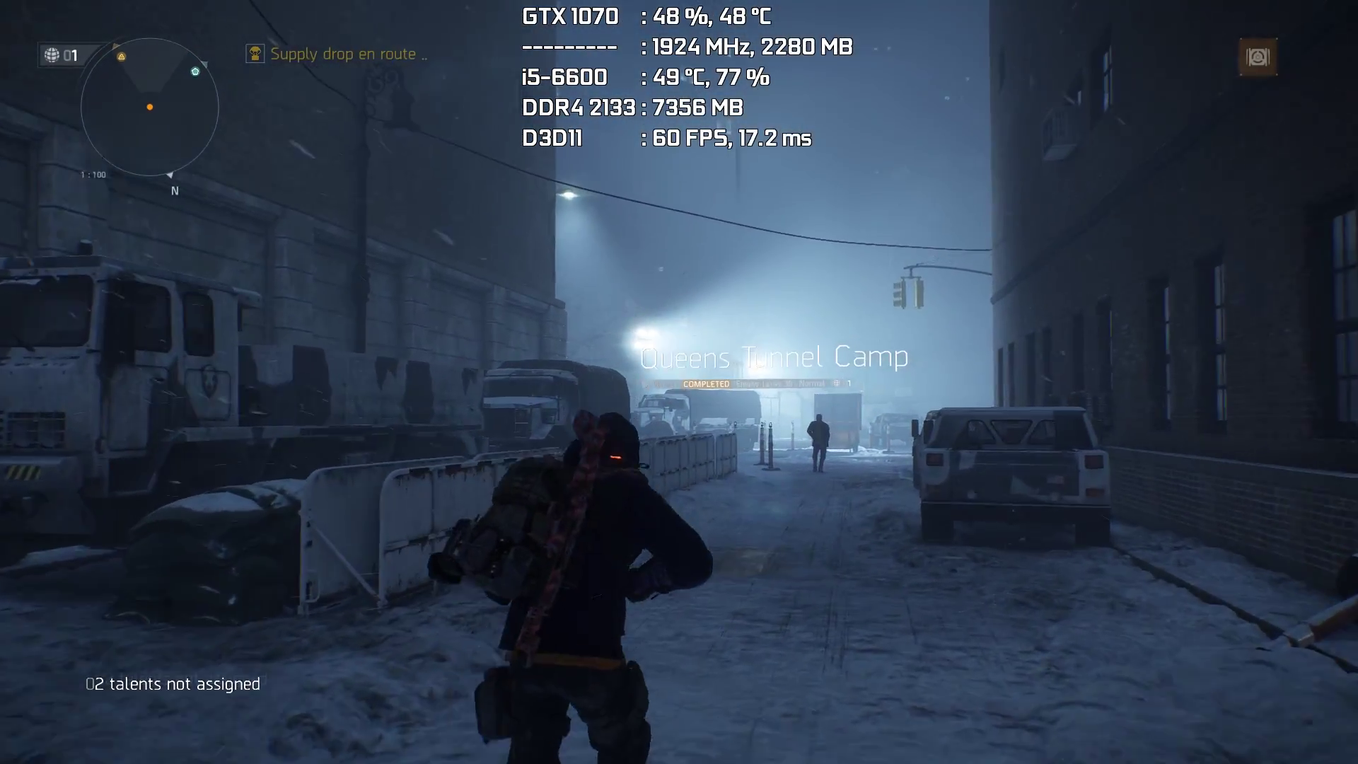
key(w)
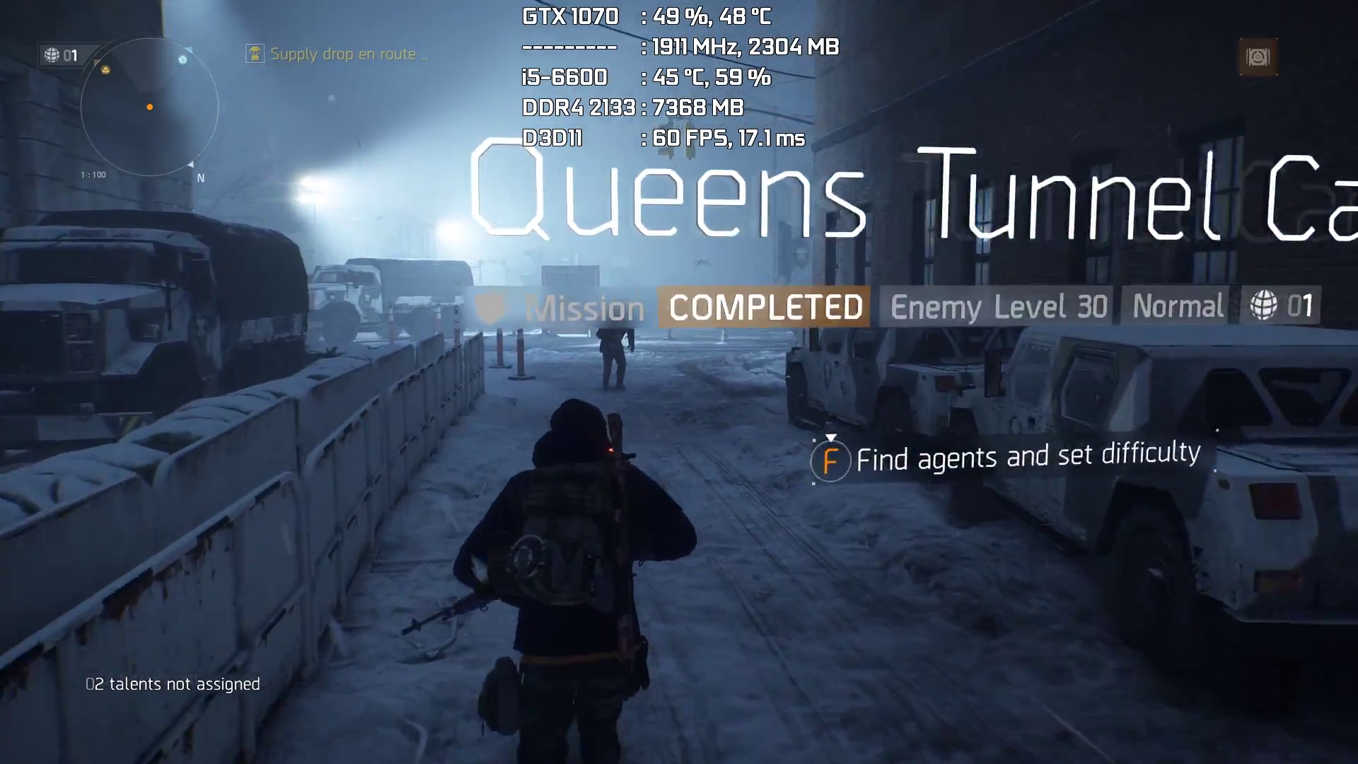
key(w)
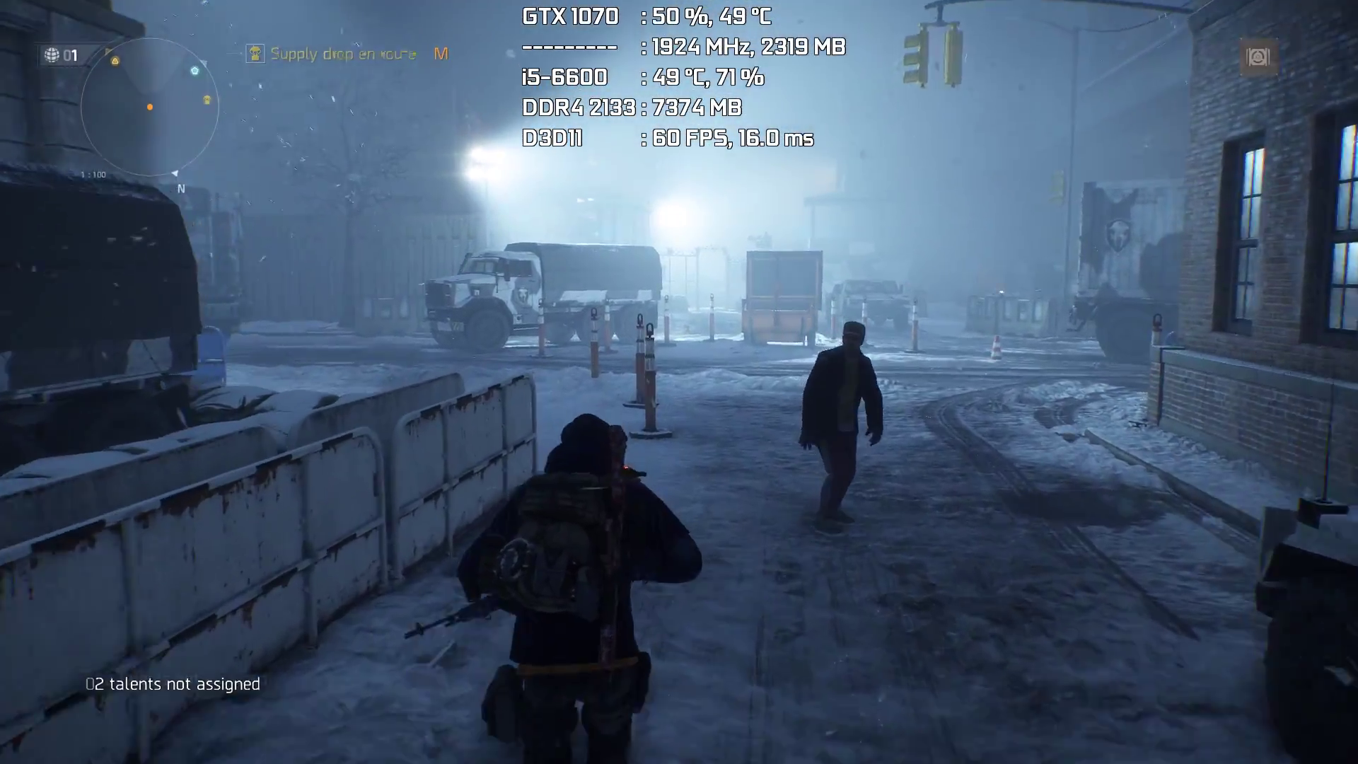
key(w)
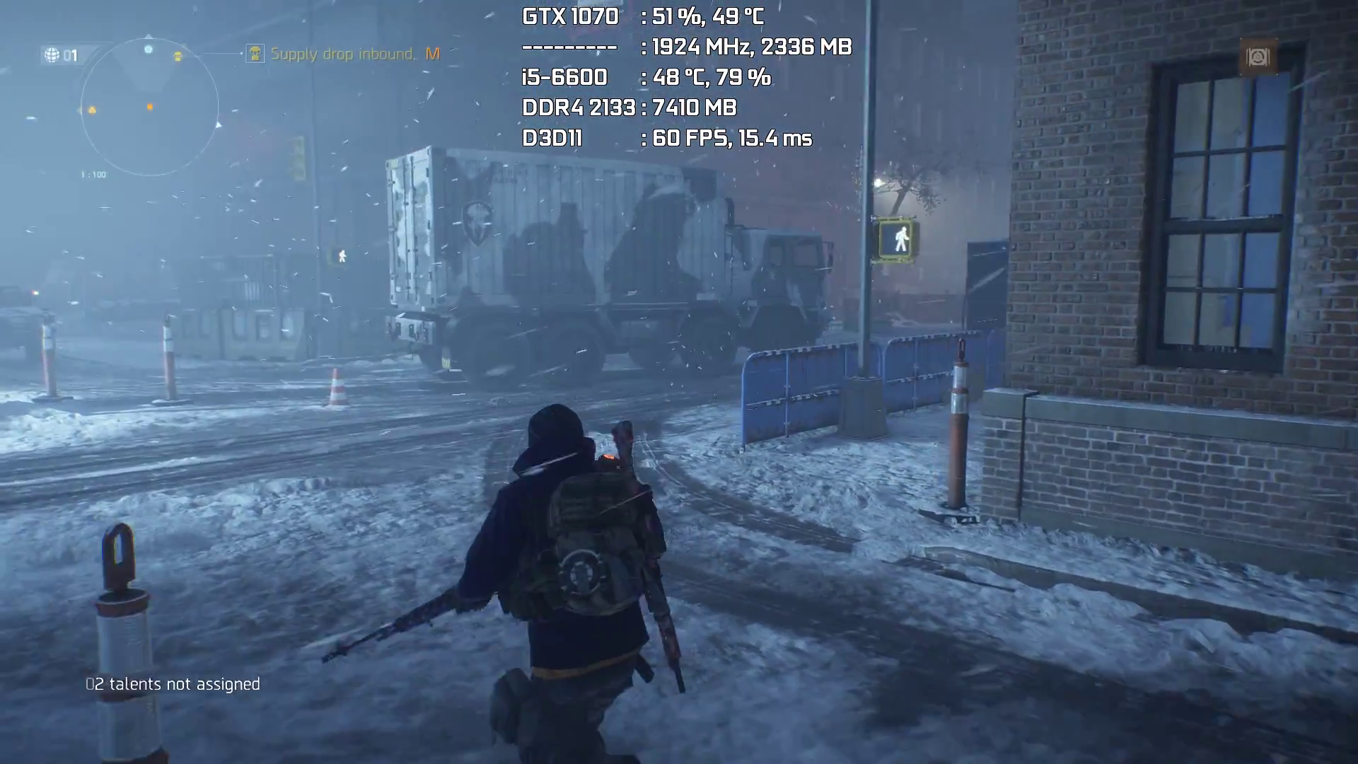
key(w)
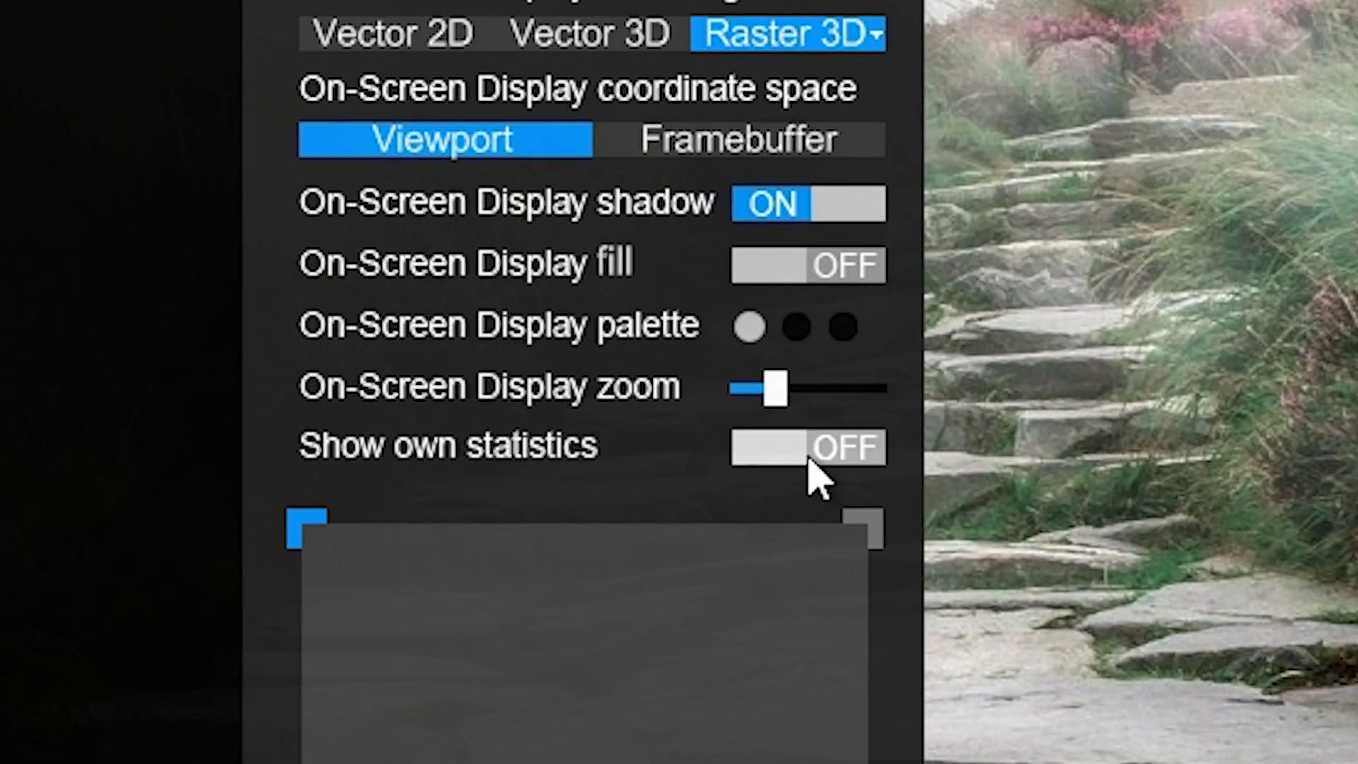
click(830, 460)
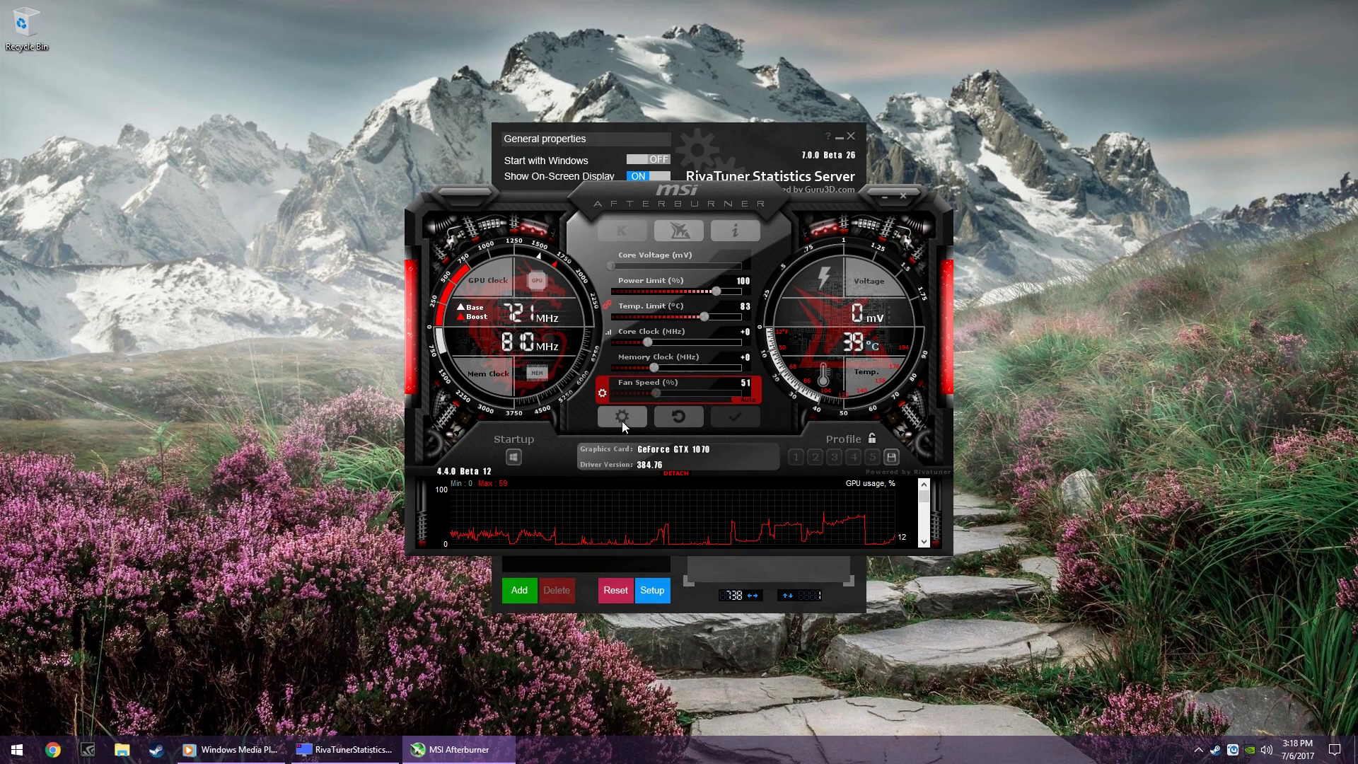
Step: Set Afterburner's Monitoring On-Screen Display layout to modern and apply
click(622, 418)
drag(537, 200, 651, 120)
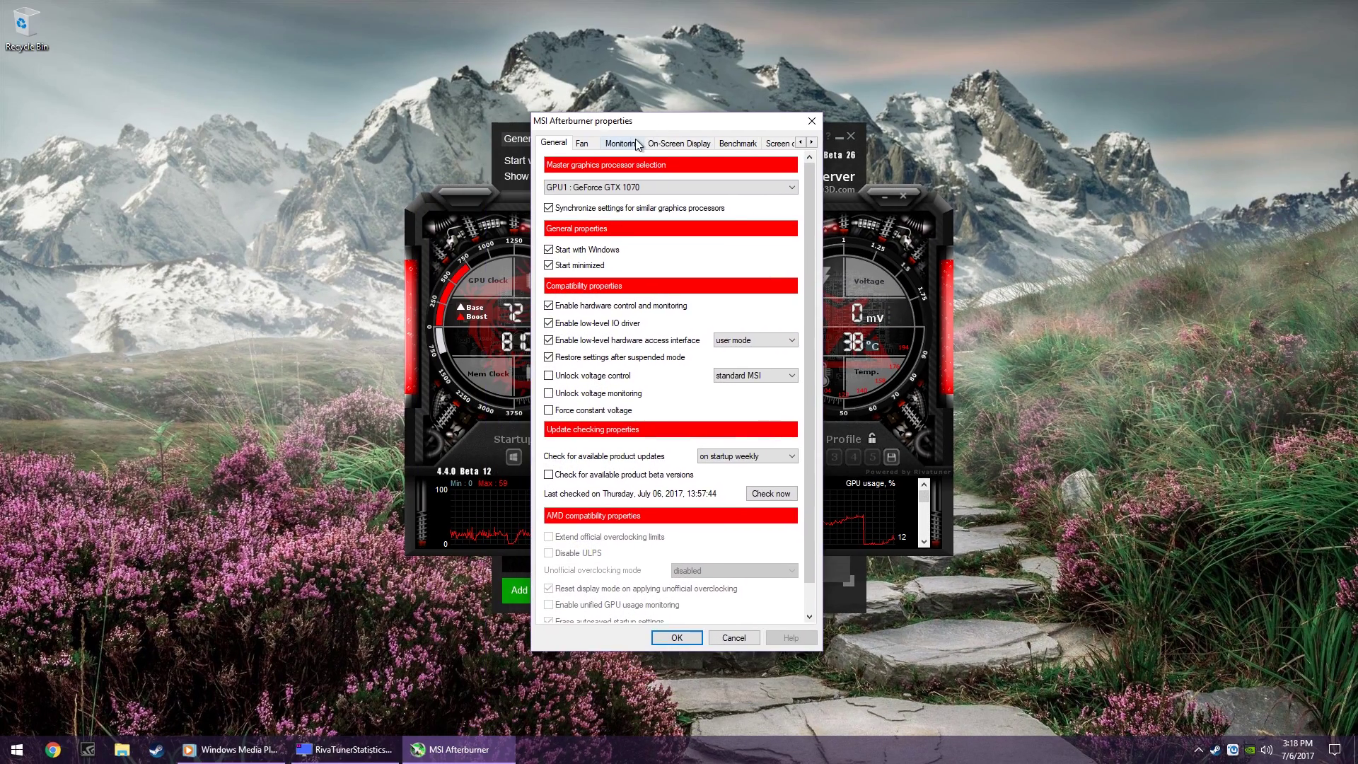
click(622, 142)
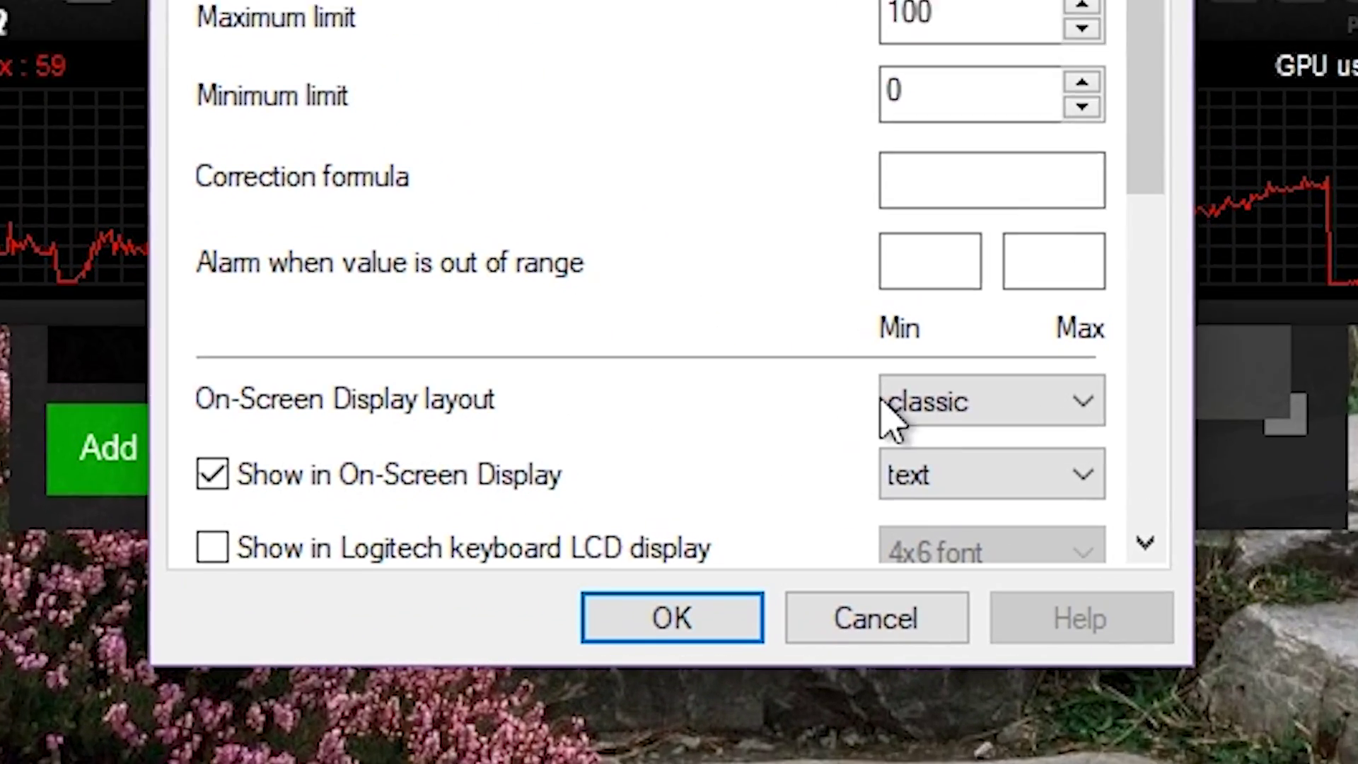
click(762, 576)
click(994, 469)
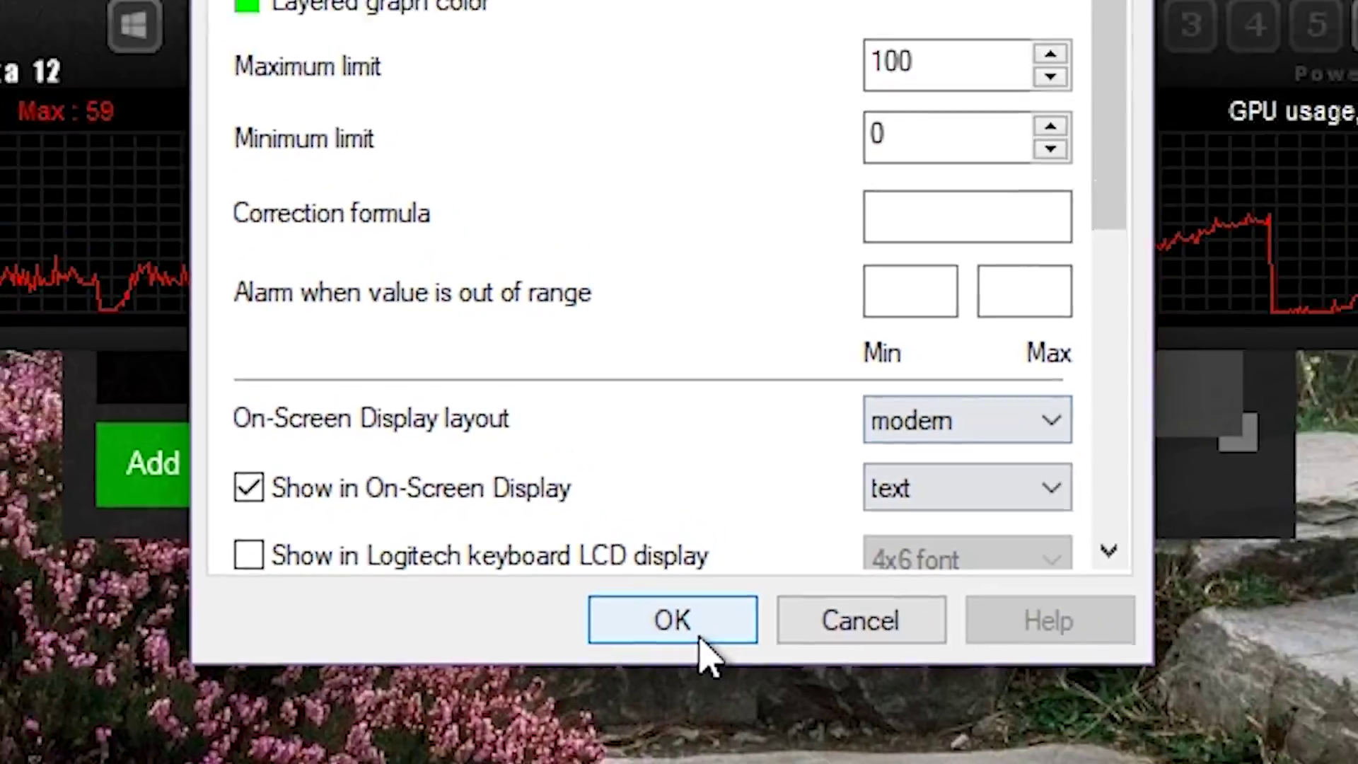
click(704, 632)
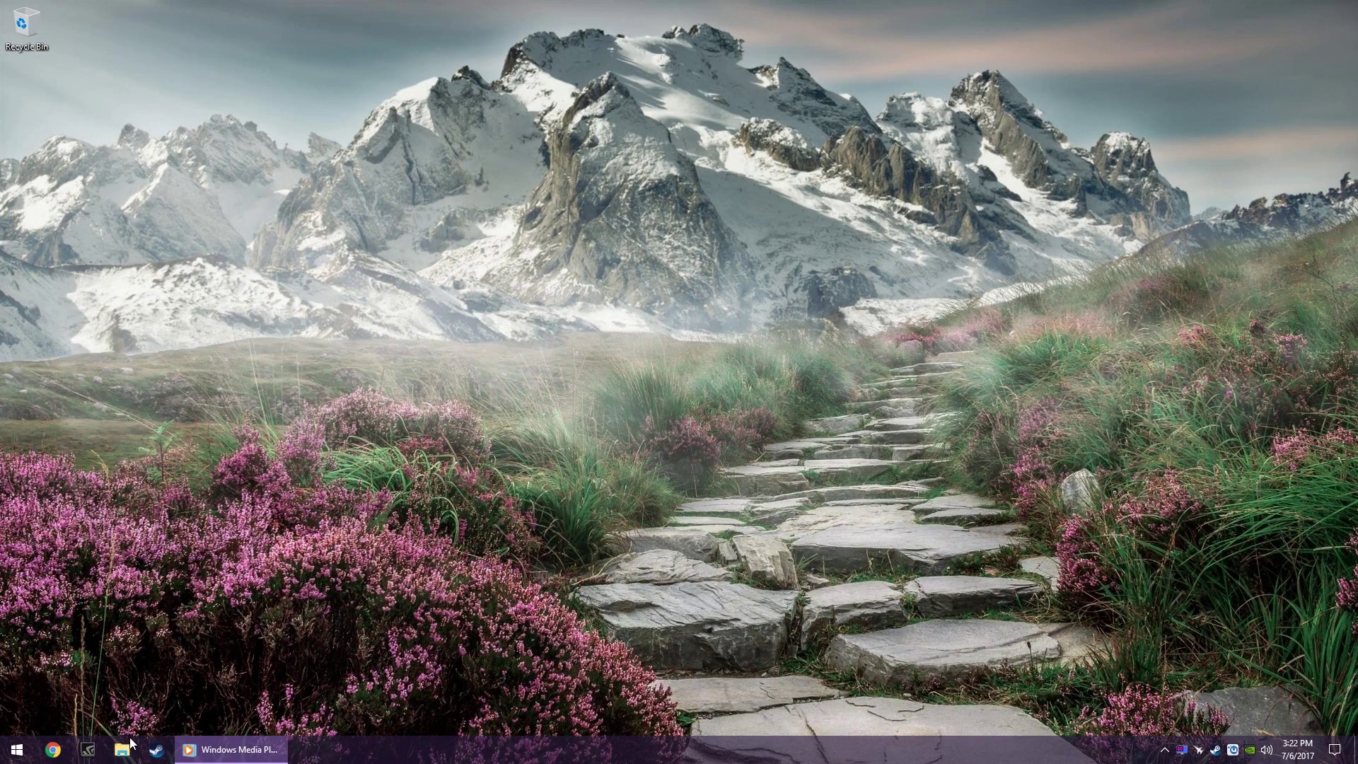
Step: Browse to C:\Program Files (x86) and select the RivaTuner Statistics Server folder
click(123, 750)
double_click(471, 353)
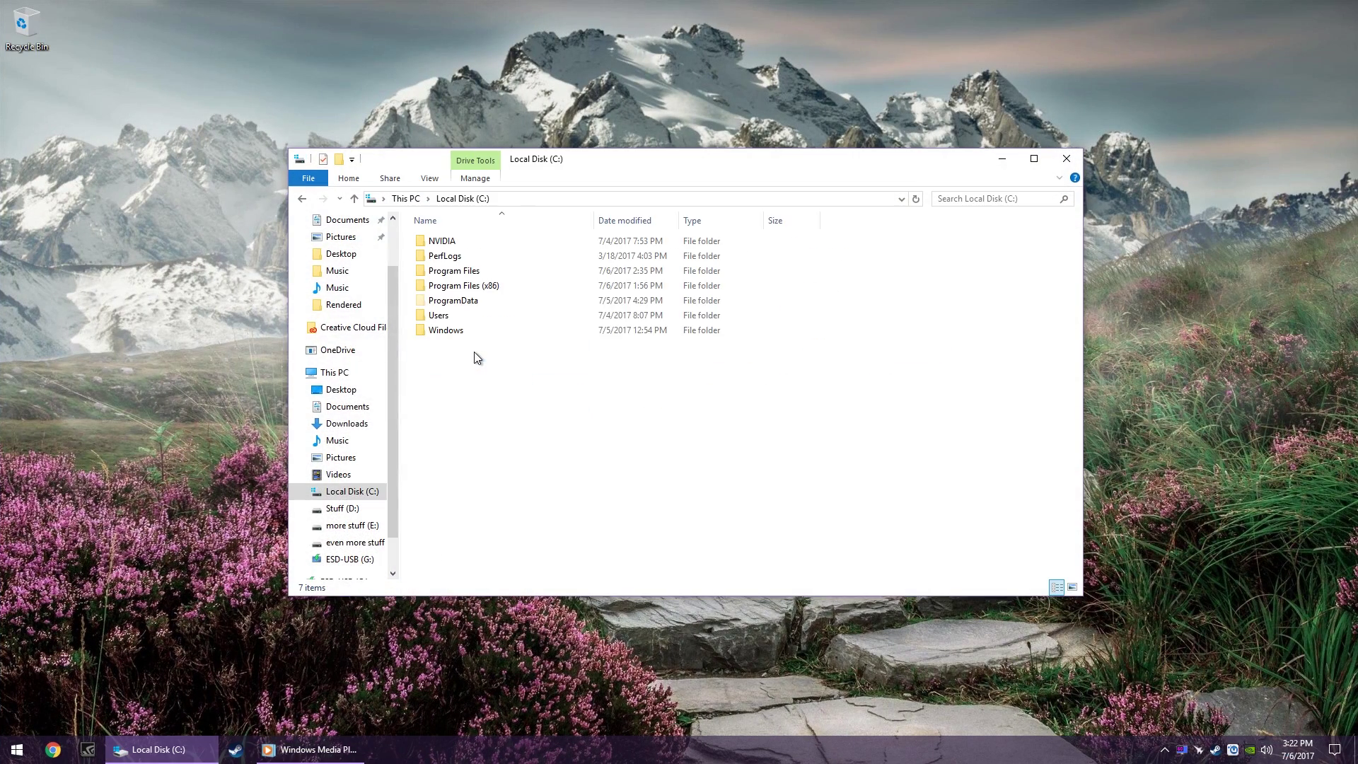
double_click(488, 294)
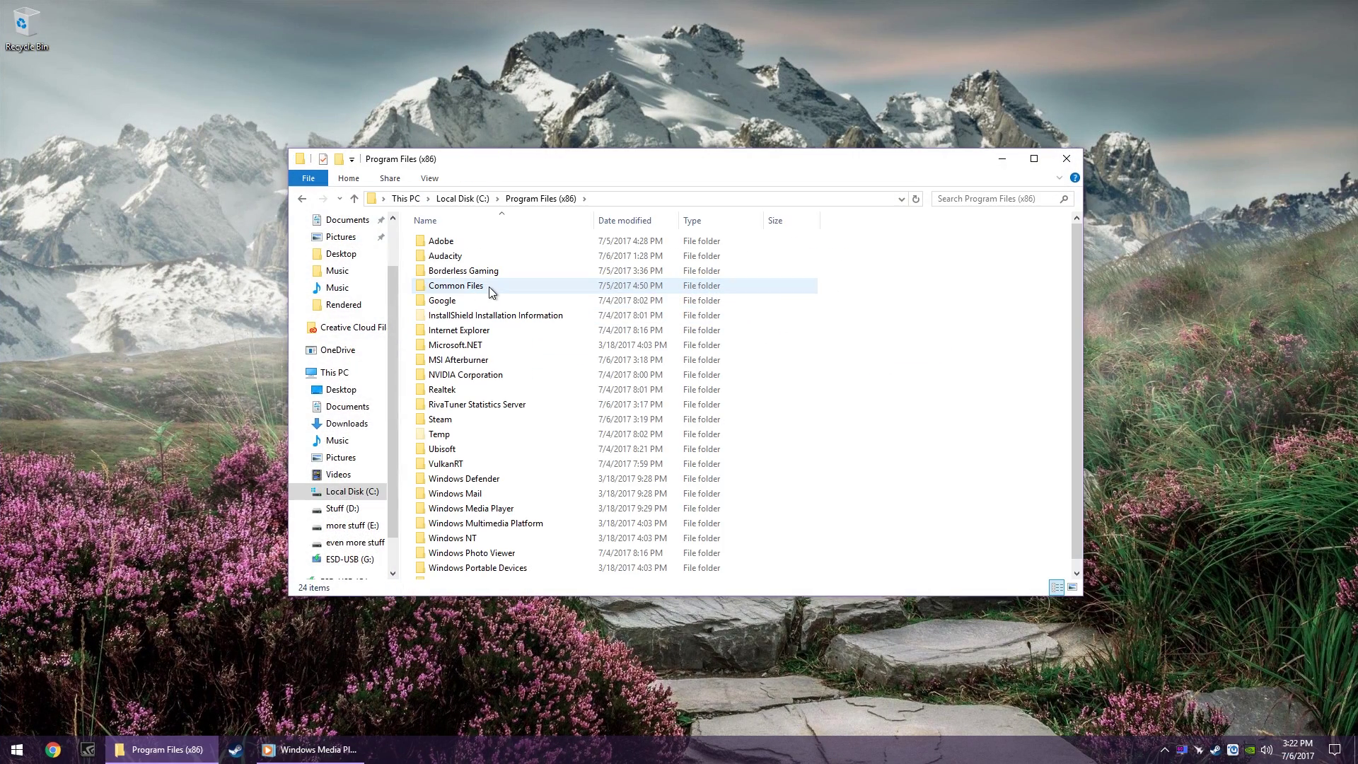
scroll(482, 322, down, 1)
click(486, 396)
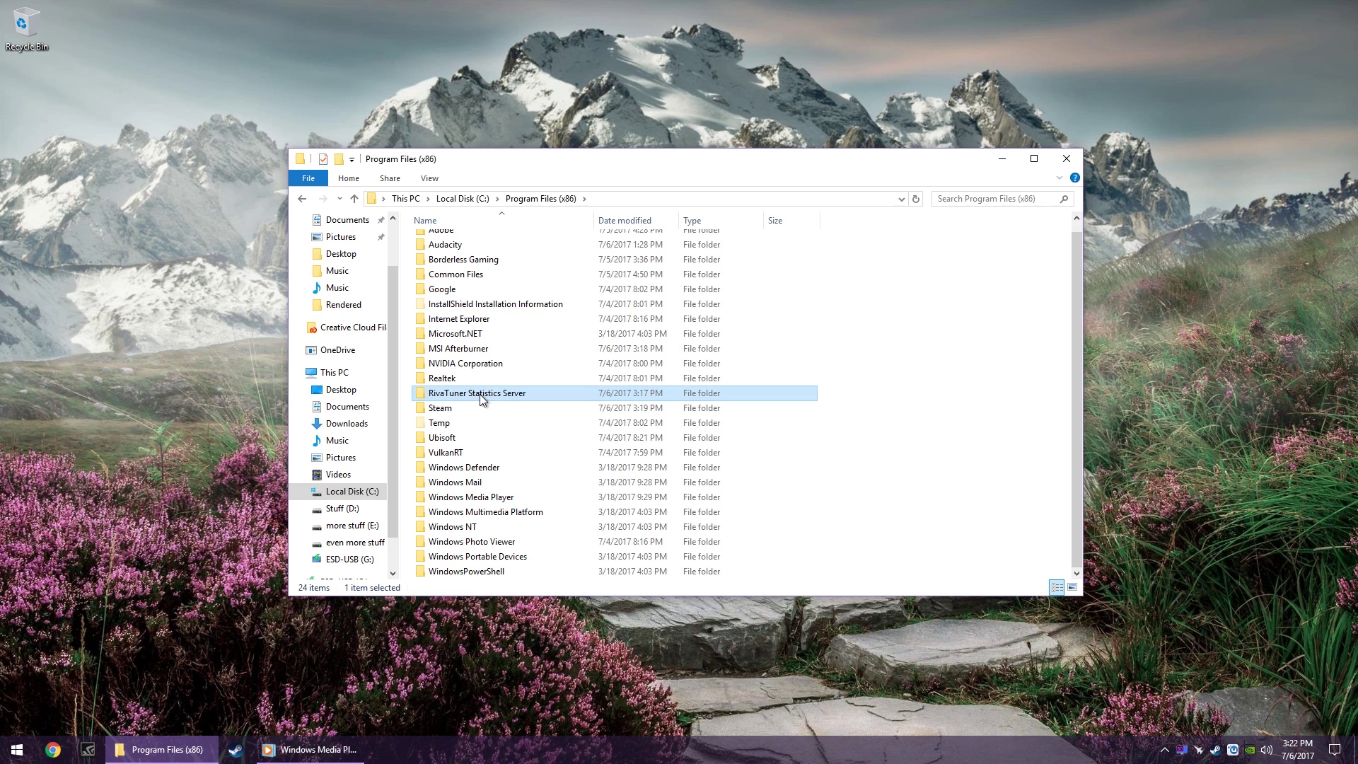
Step: Take ownership of the RivaTuner Statistics Server folder, approving the UAC prompt
right_click(476, 394)
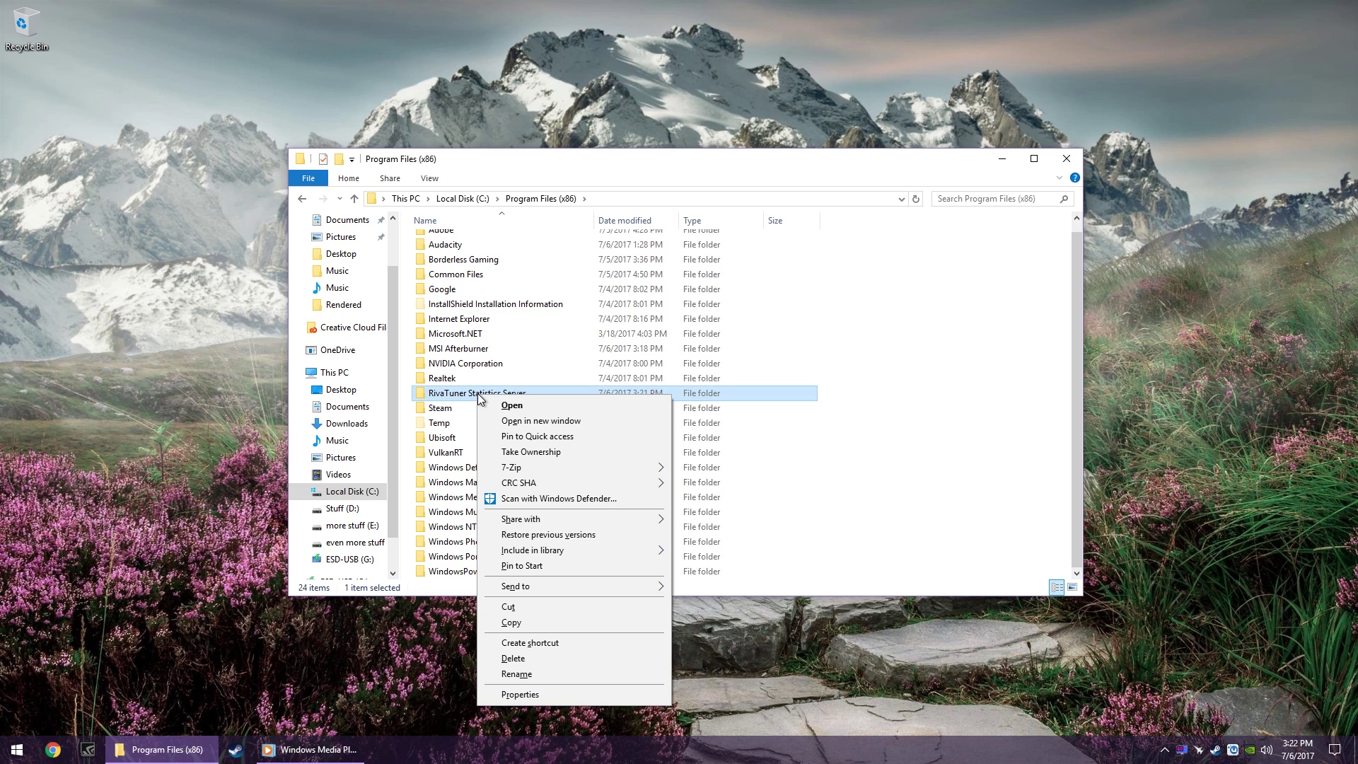
click(527, 452)
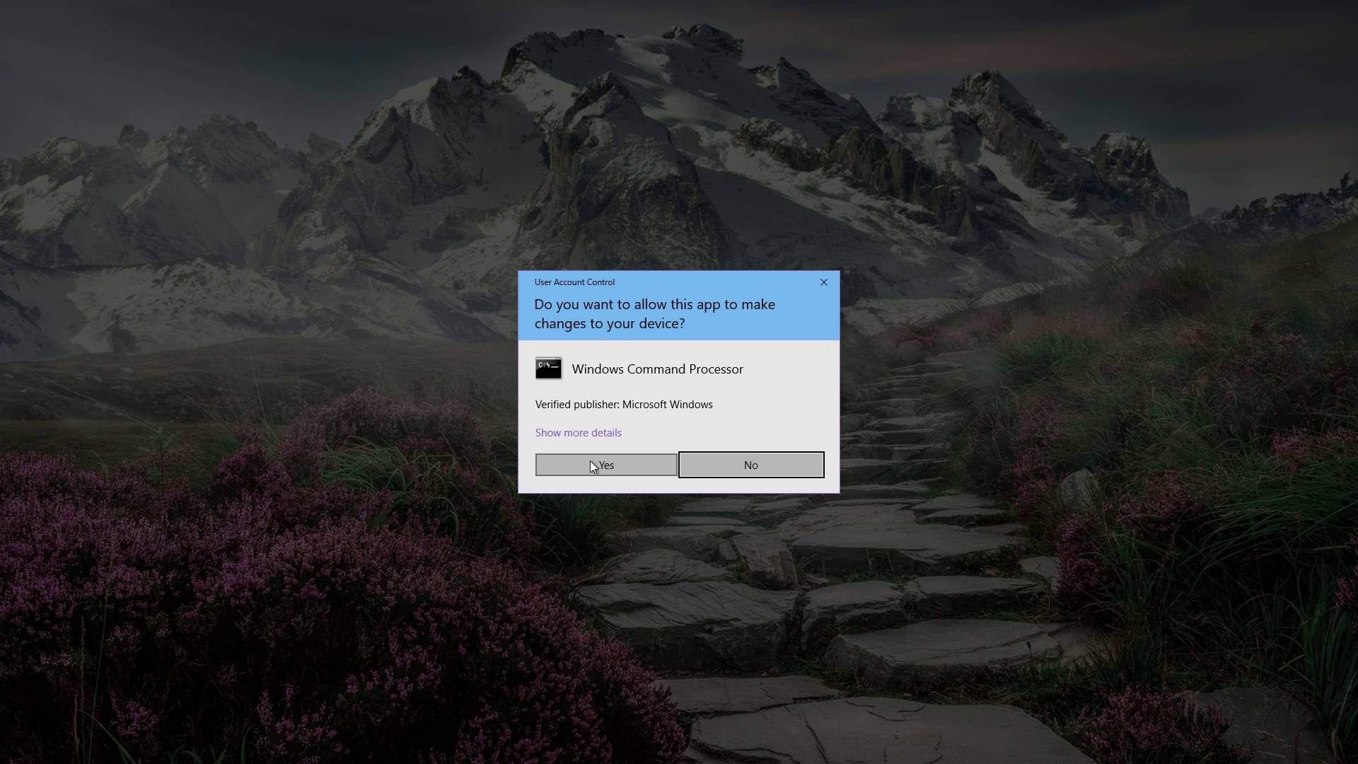
click(599, 468)
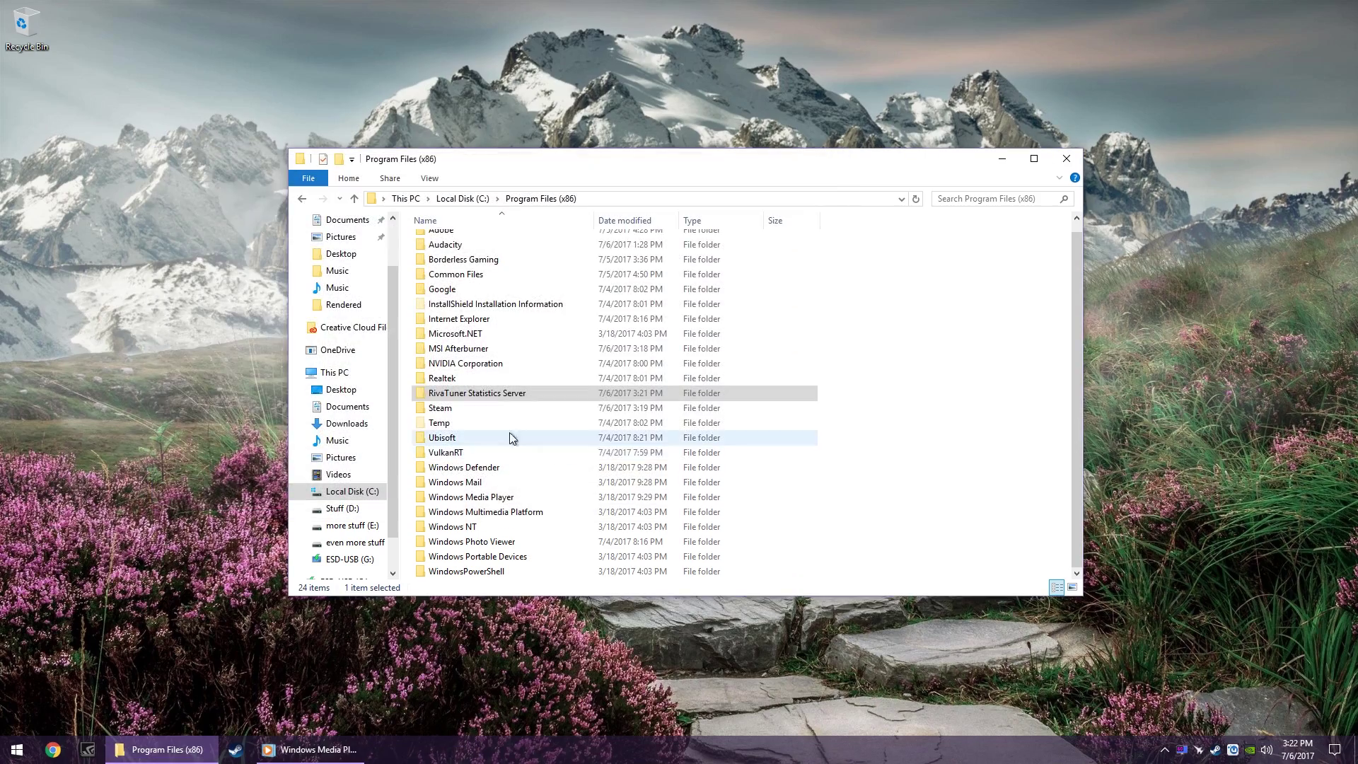
right_click(540, 396)
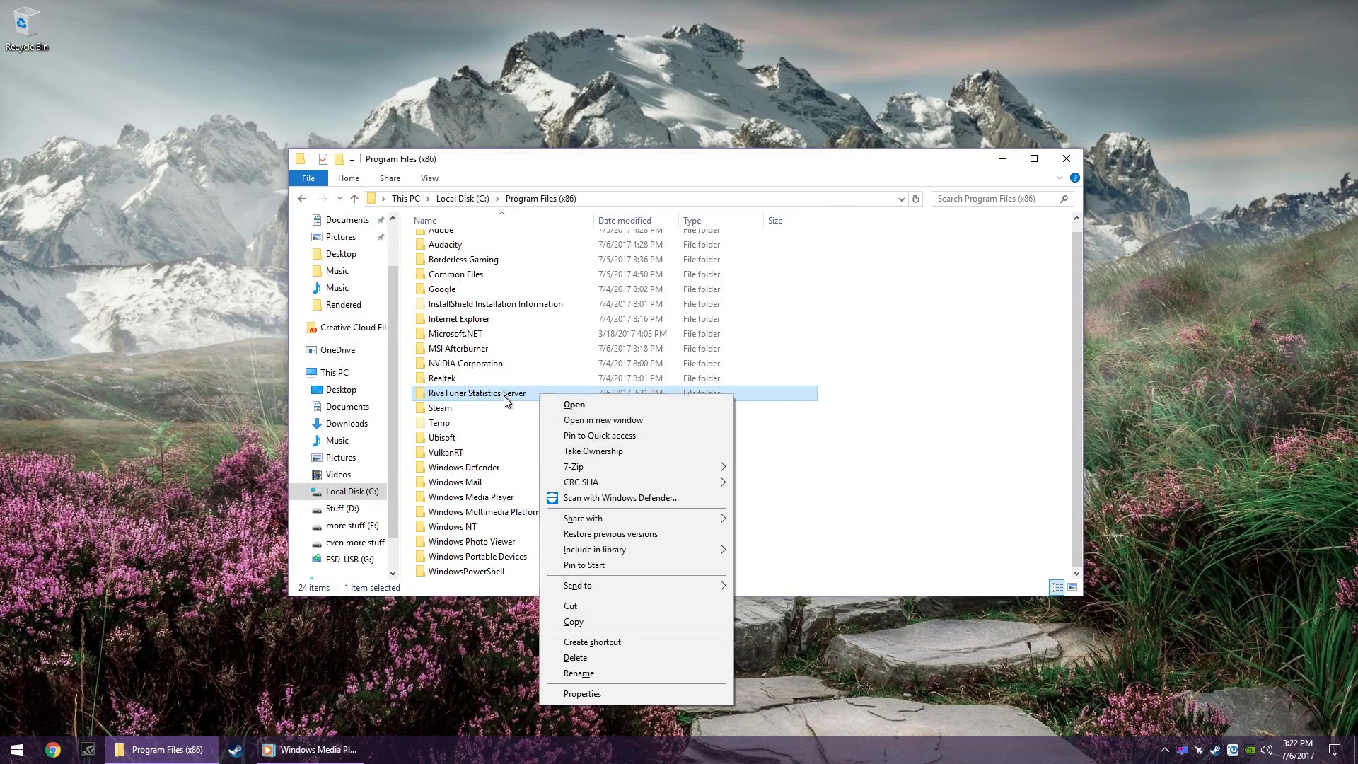
click(504, 396)
Step: Go into RivaTuner Statistics Server > ProfileTemplates and open the Global template file
click(541, 395)
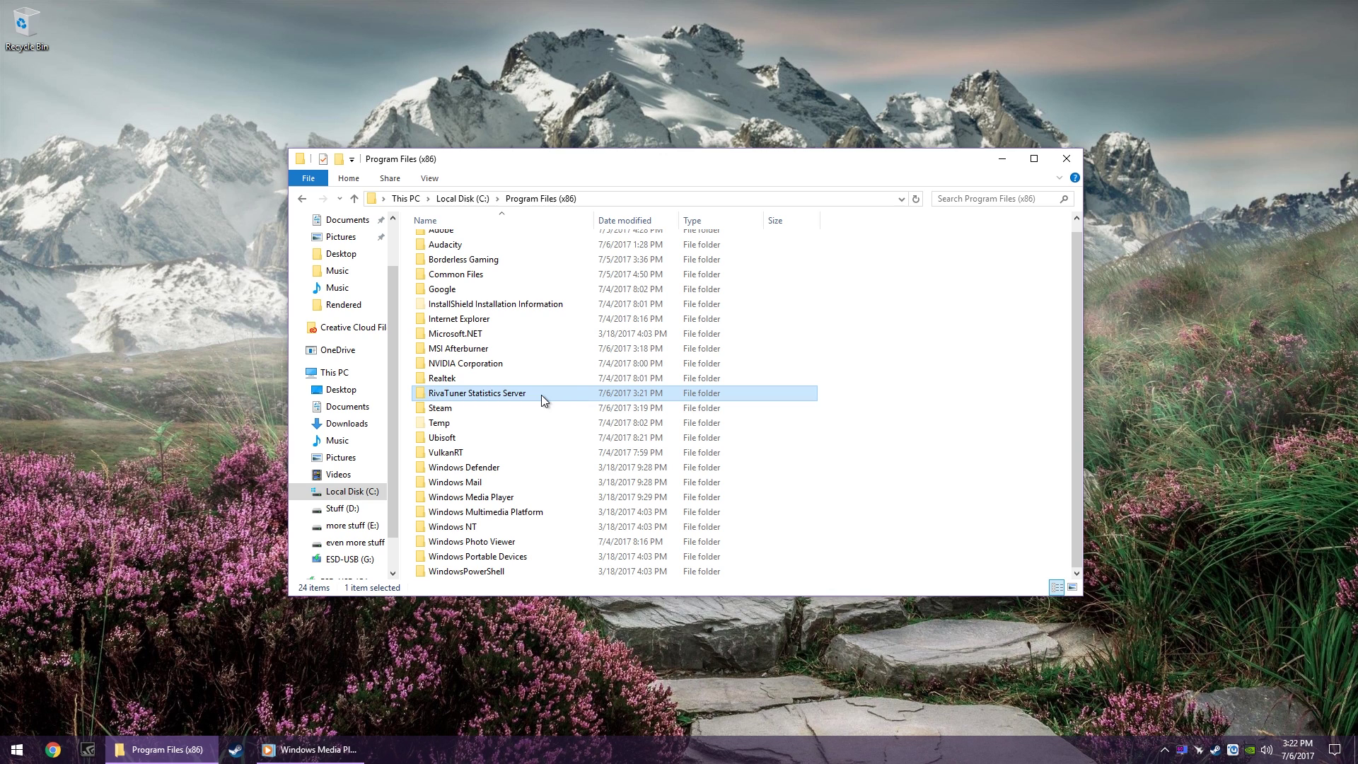
double_click(542, 395)
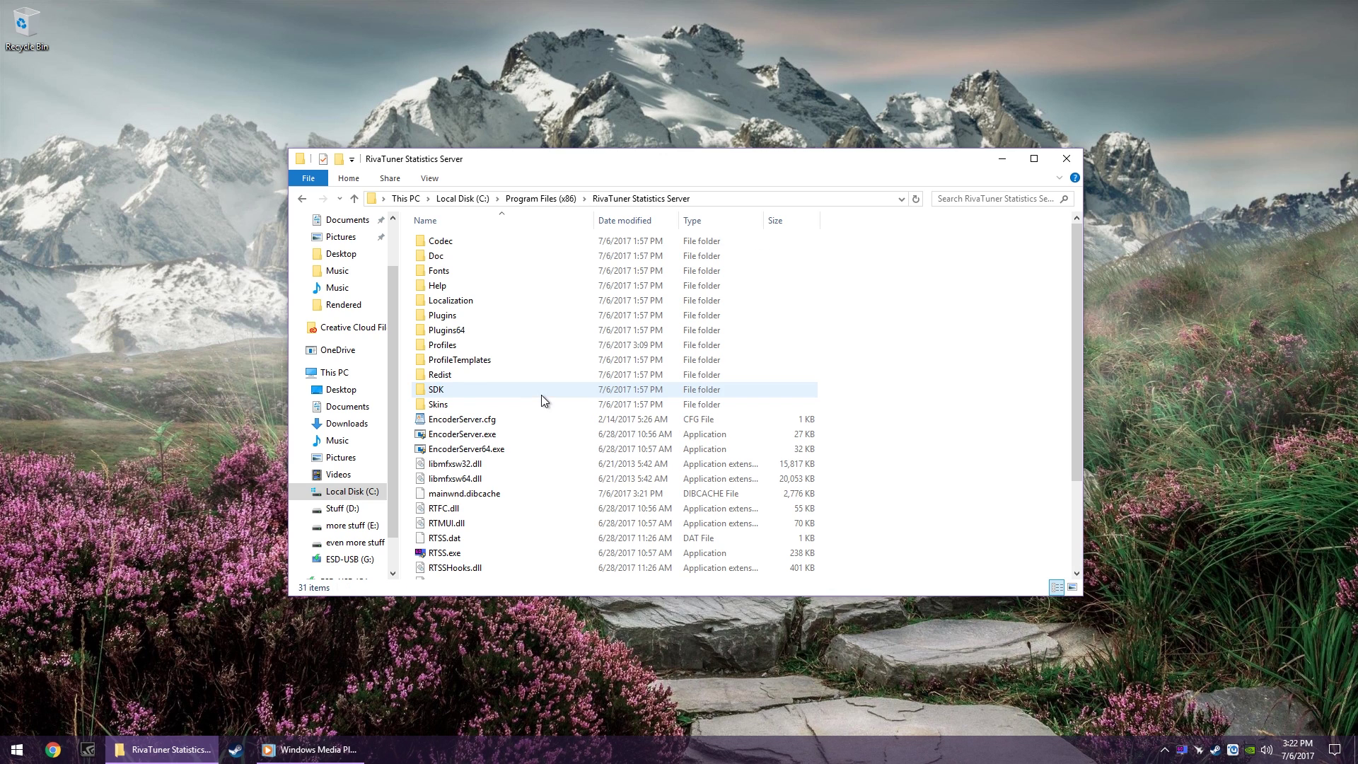
double_click(481, 361)
scroll(483, 361, down, 15)
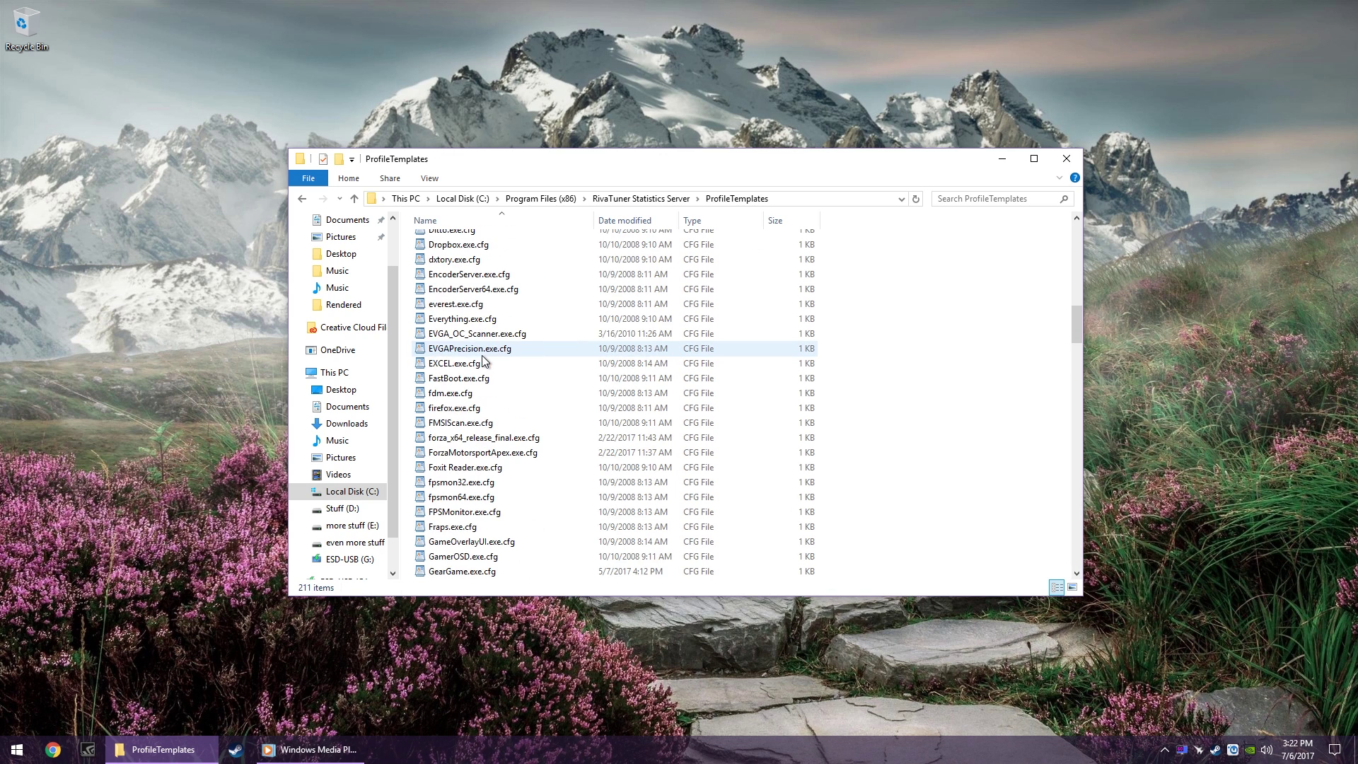
scroll(482, 357, down, 7)
double_click(448, 289)
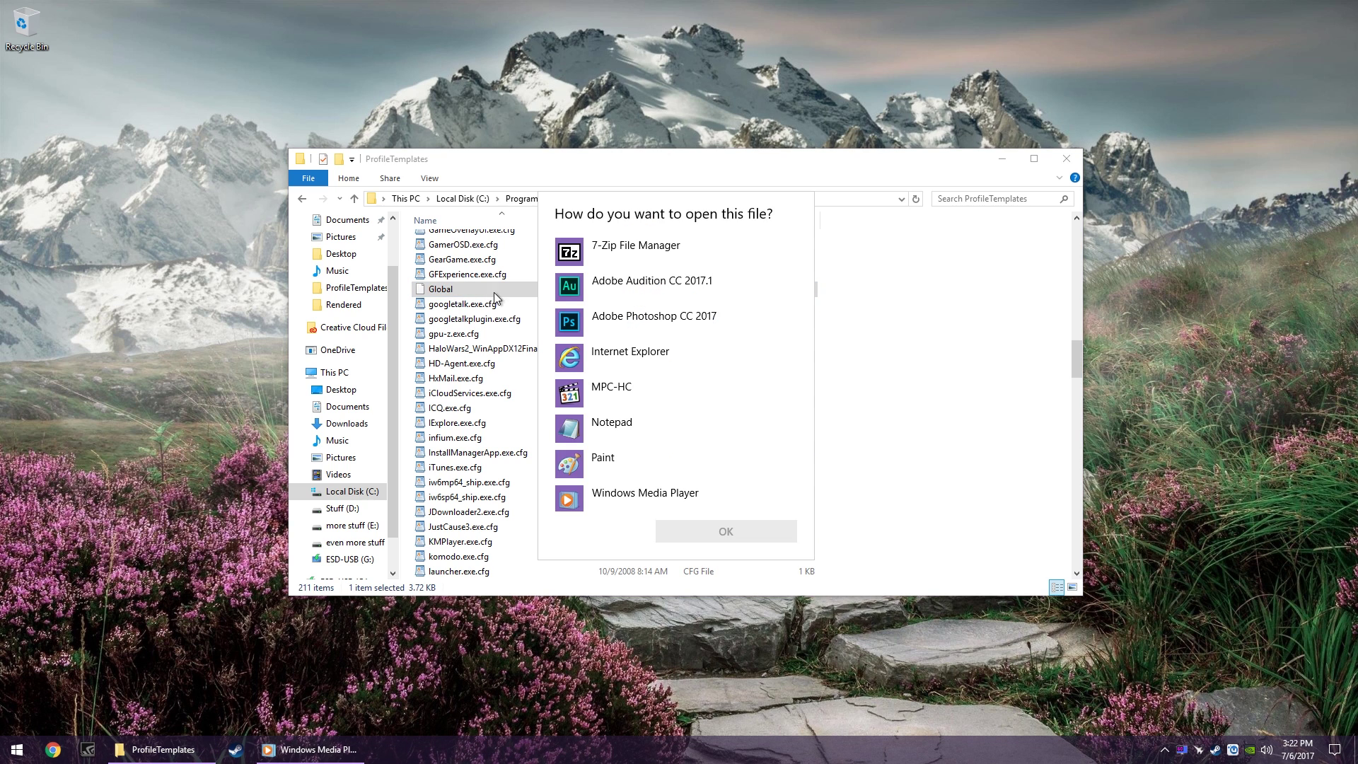
scroll(608, 475, down, 2)
Step: Open Global in WordPad and scroll down to the [OSD] frametime history entries
double_click(613, 457)
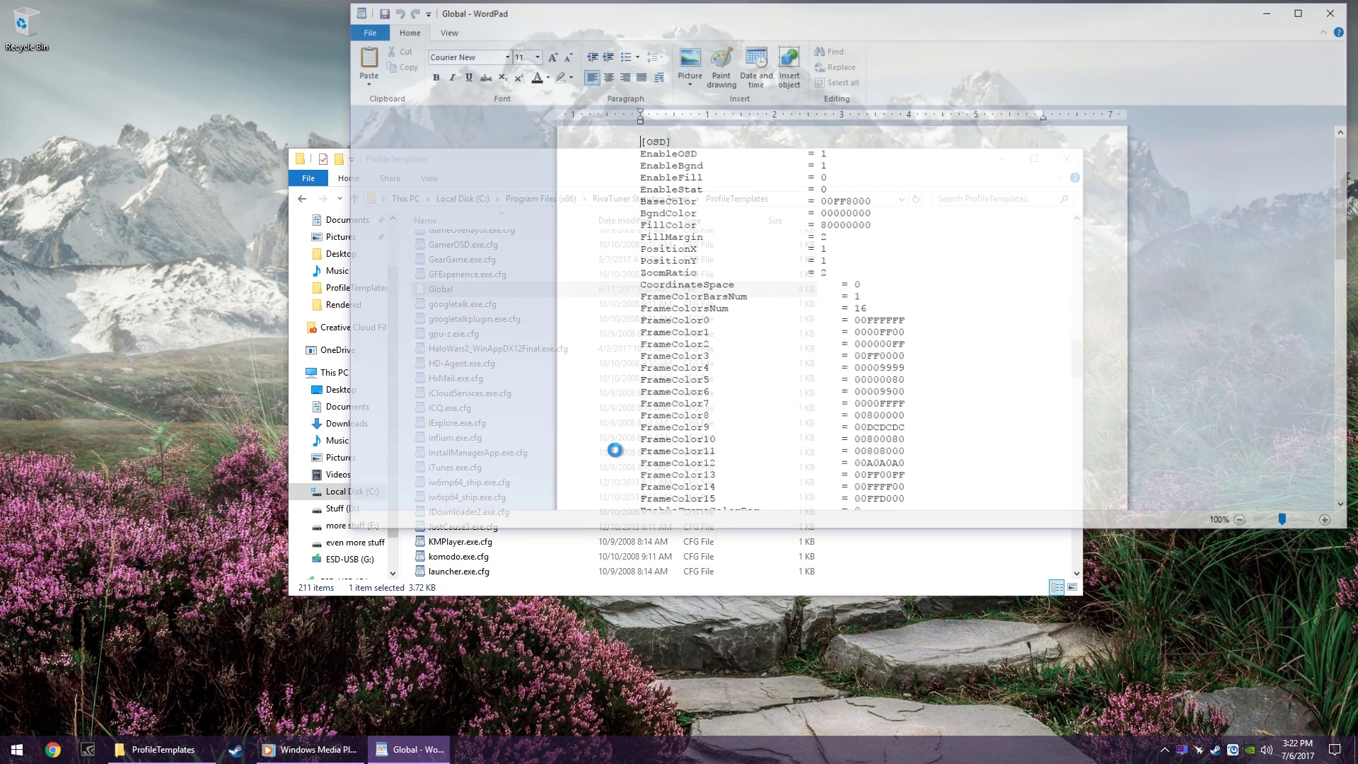
scroll(799, 276, down, 9)
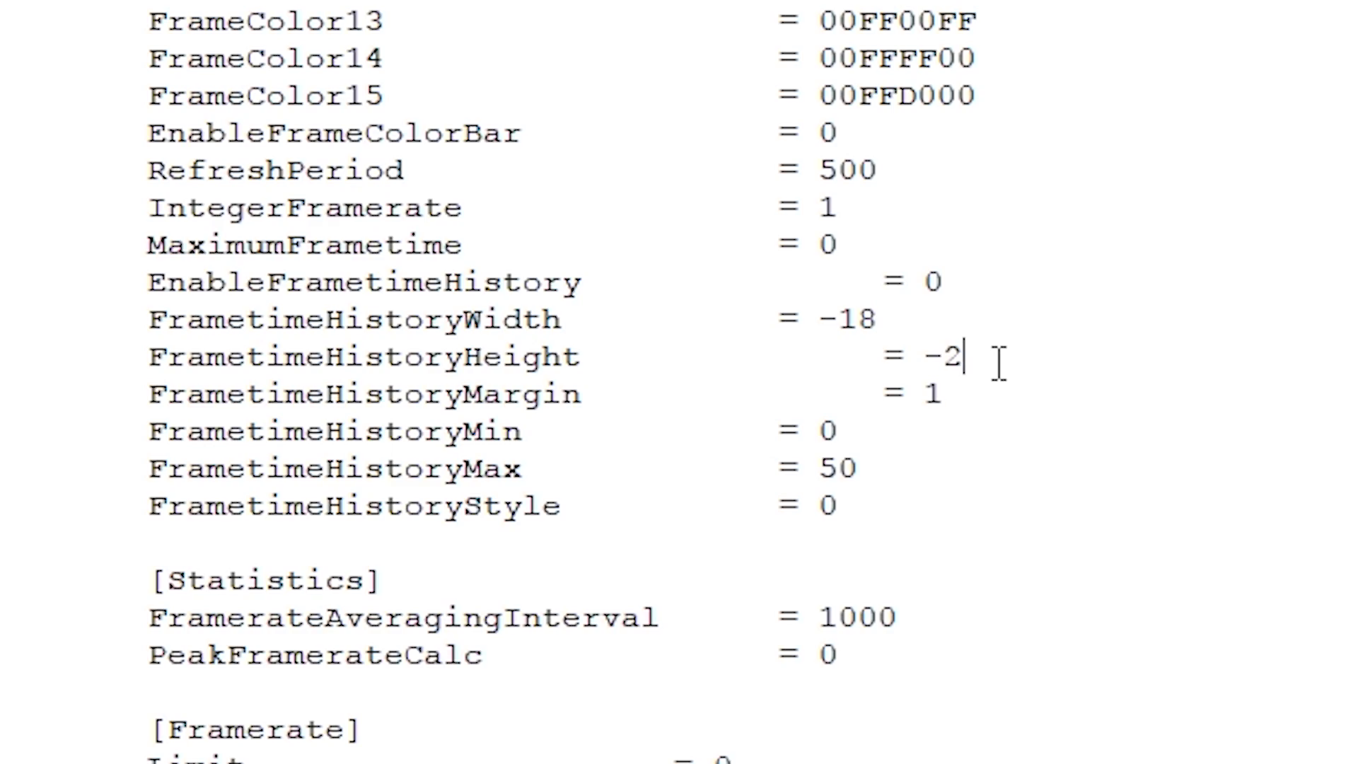
Step: Scroll down while checking the modern overlay and frametime graph in The Division
scroll(999, 365, down, 4)
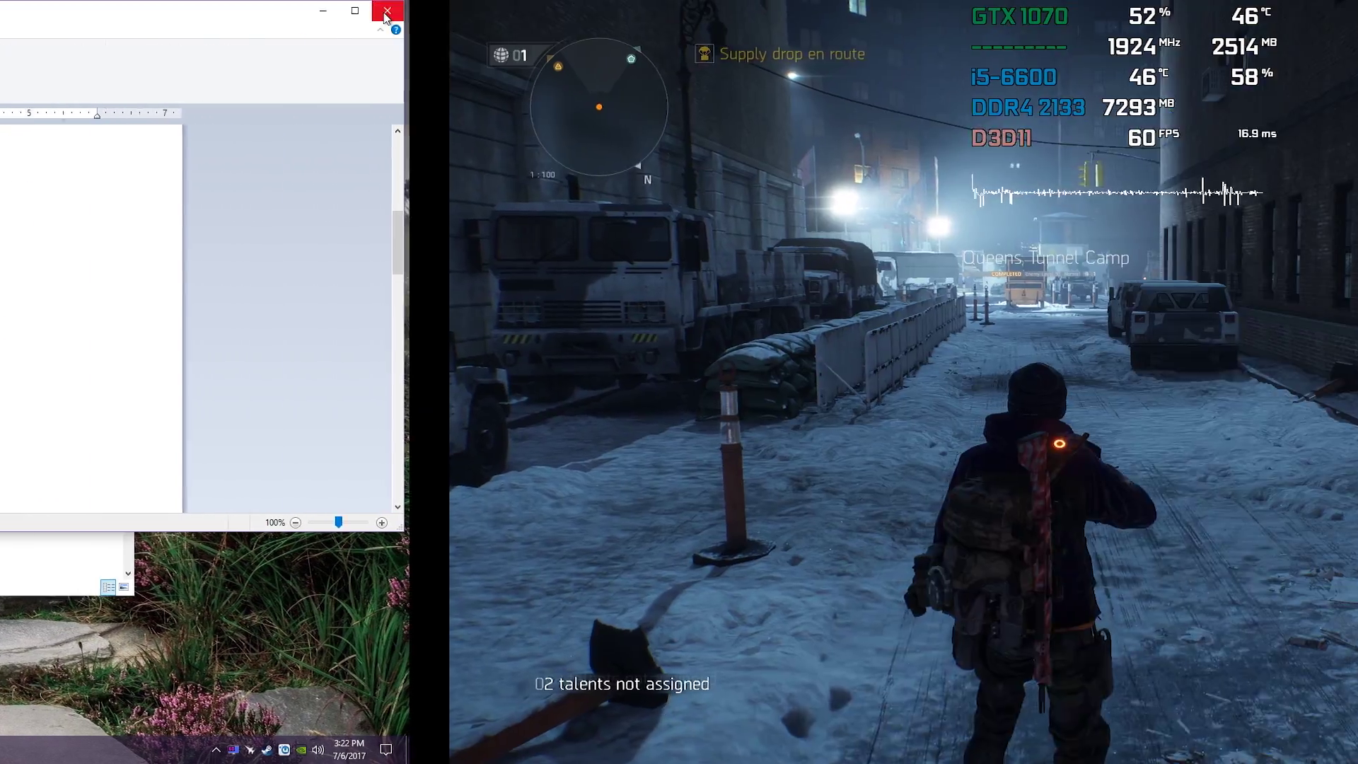